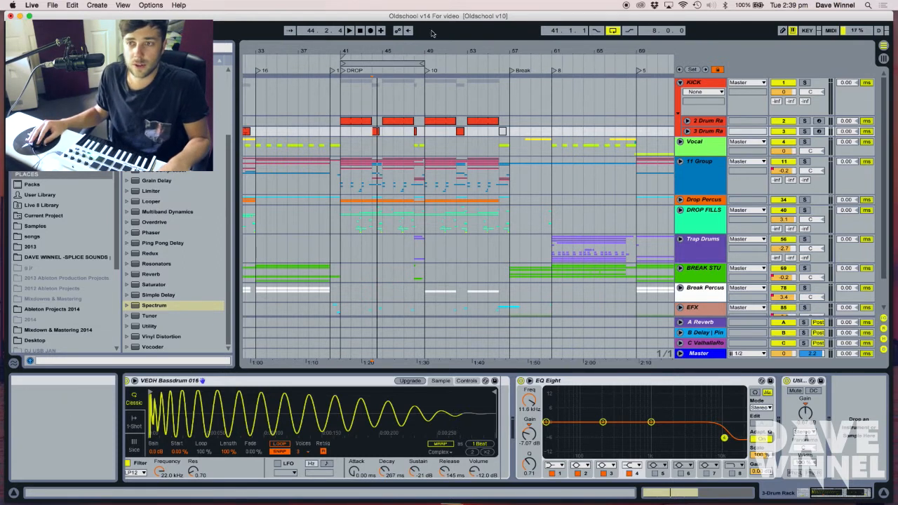
Play the arrangement's break section between the first drop and the second drop
left_click_drag(381, 49, 316, 59)
left_click_drag(508, 51, 457, 47)
left_click(447, 57)
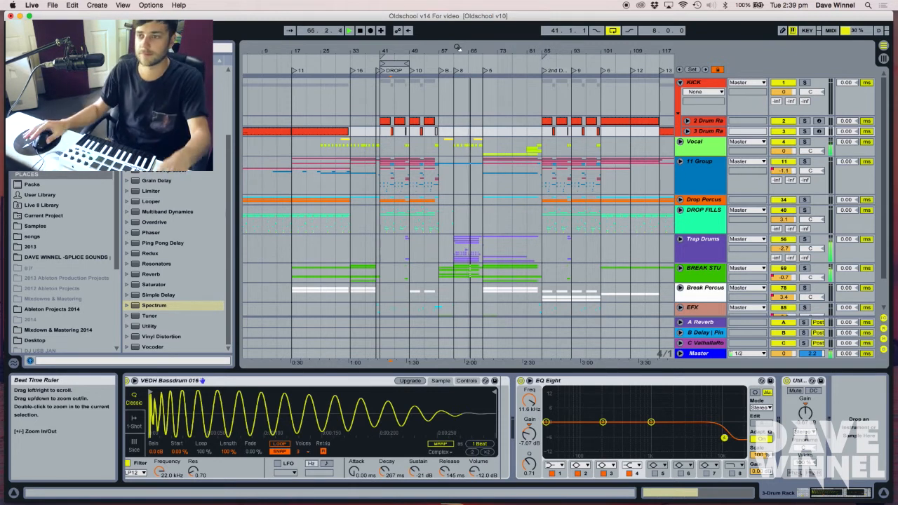
left_click_drag(487, 52, 453, 53)
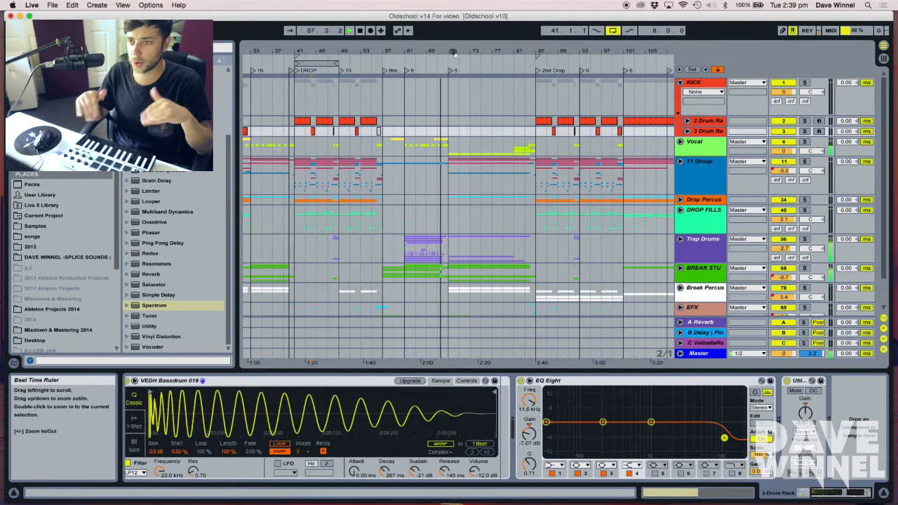
Play the transition into the second drop, and review the layout of the whole arrangement
left_click(523, 68)
left_click_drag(521, 54, 520, 49)
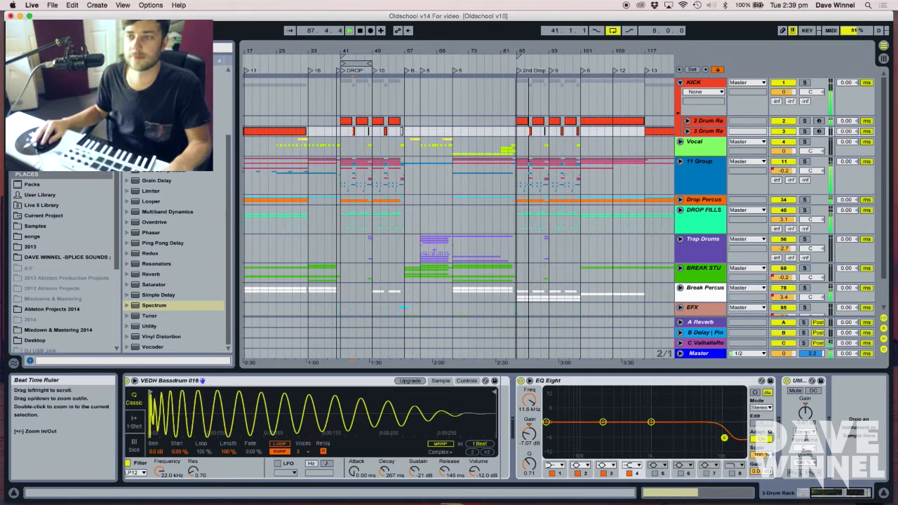
left_click_drag(518, 53, 519, 51)
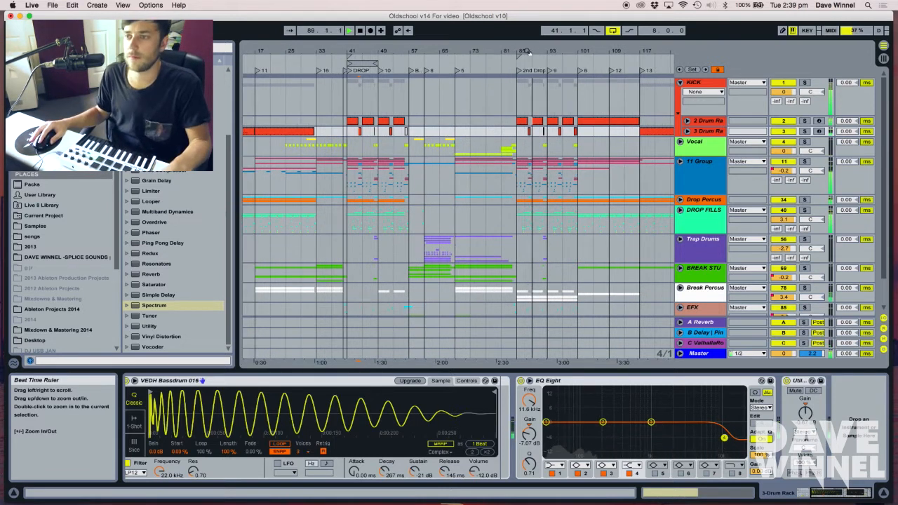
left_click_drag(520, 50, 482, 52)
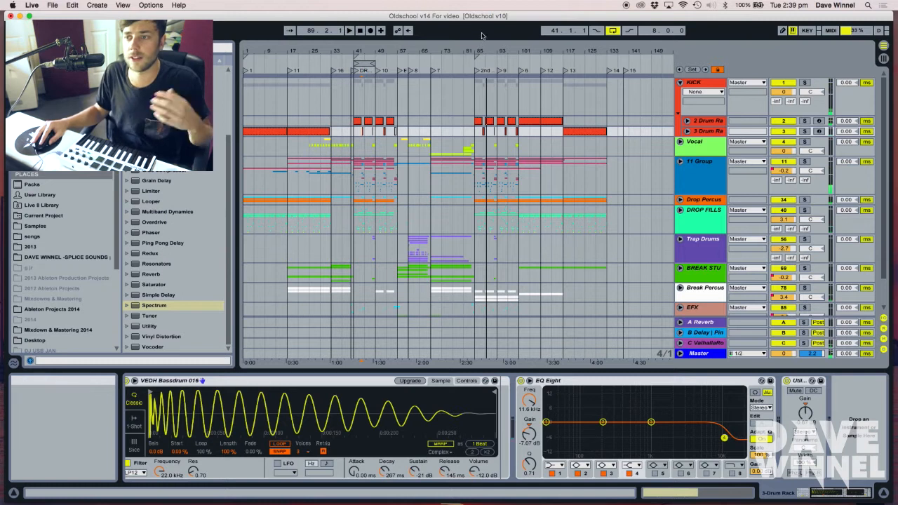
left_click_drag(399, 53, 359, 50)
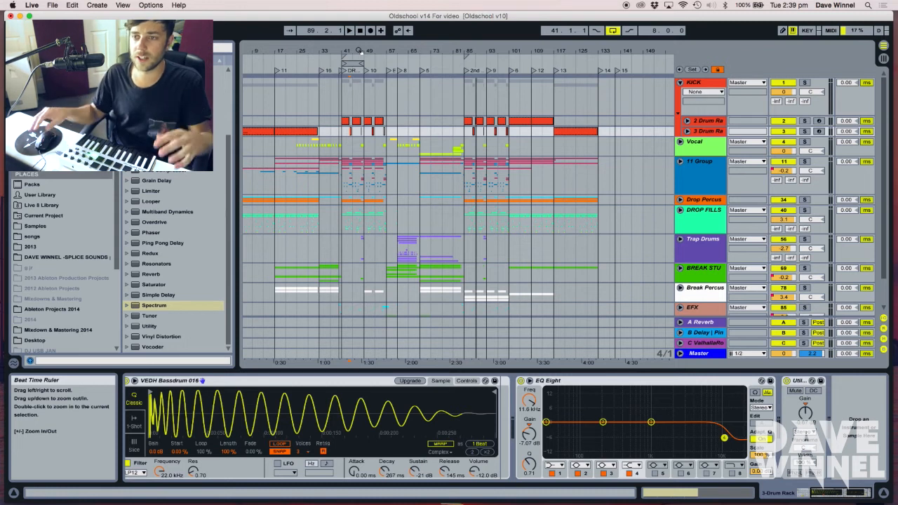
left_click_drag(347, 54, 350, 52)
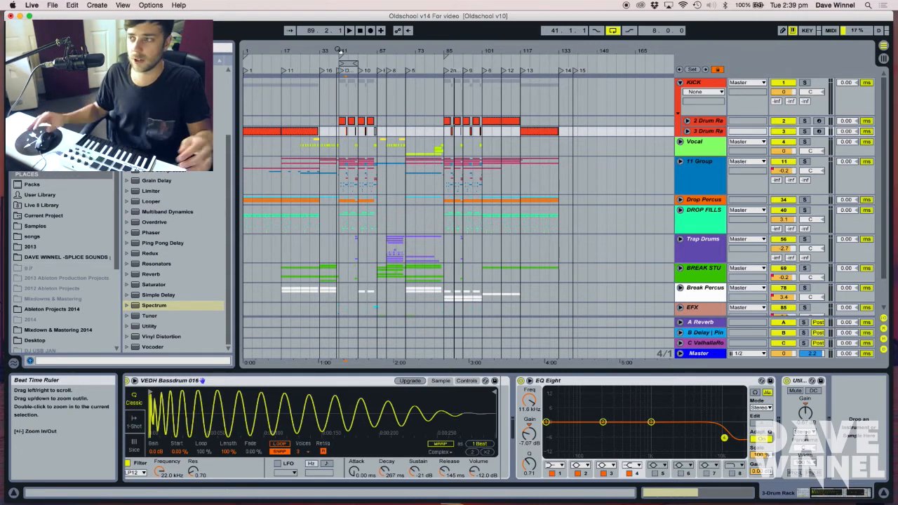
Unfold and solo the 2 Drum Rack track in the KICK group, and select its first clip at the drop
left_click(681, 83)
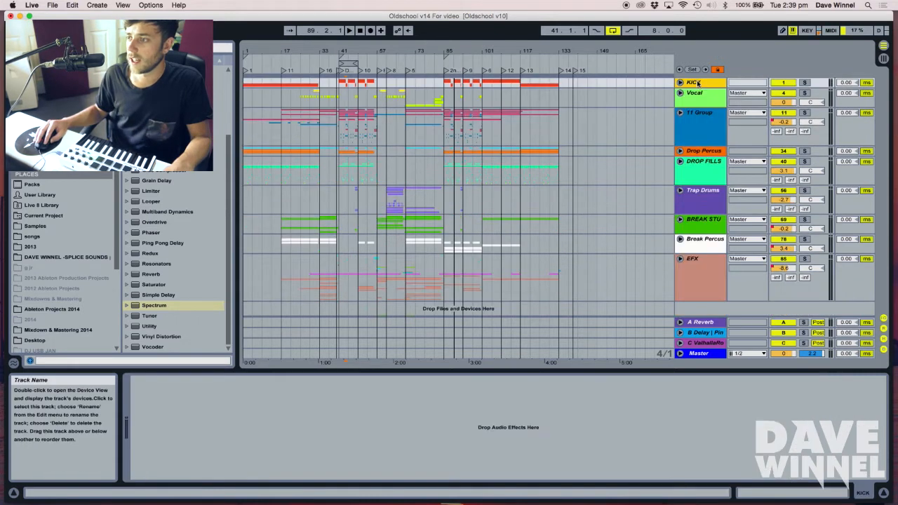
left_click(681, 83)
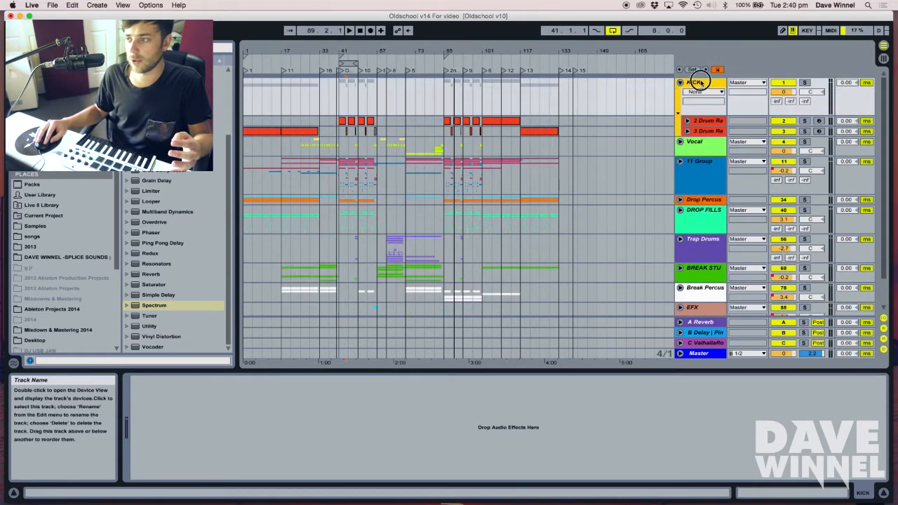
left_click_drag(351, 54, 333, 54)
left_click(339, 63)
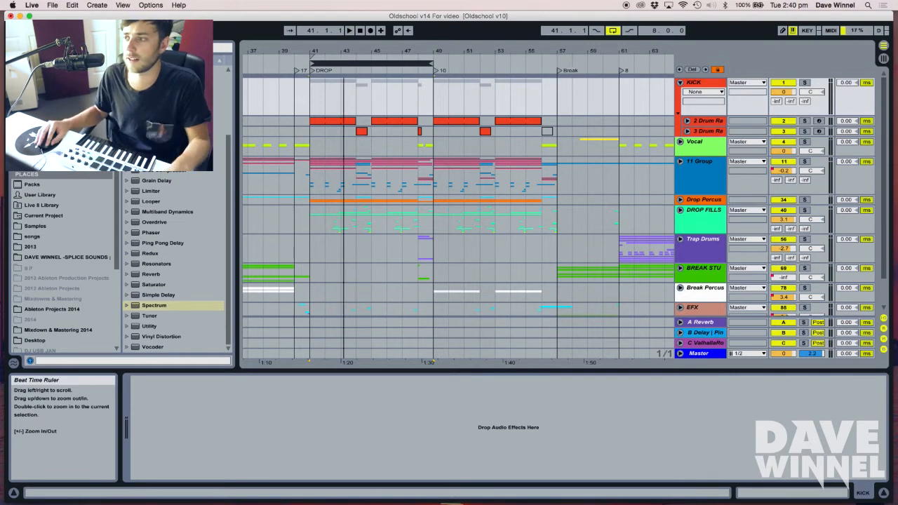
left_click(687, 120)
left_click(805, 121)
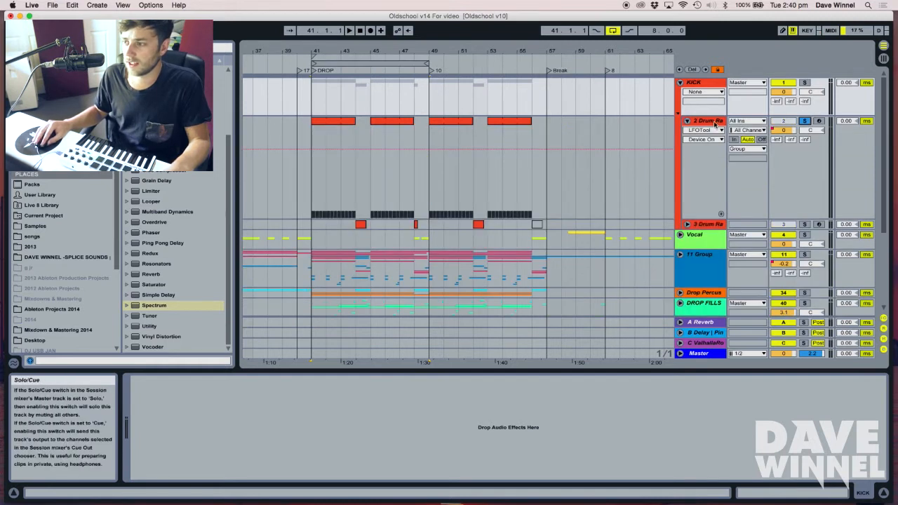
left_click(342, 122)
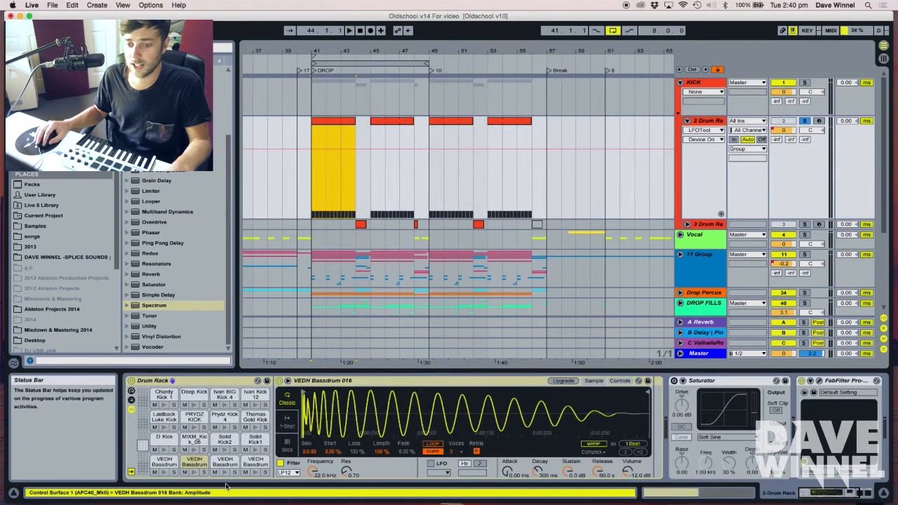
Select the VEDH Bassdrum pad in the kick's Drum Rack and inspect the FabFilter Pro-Q and LFOTool settings in its chain
left_click(193, 463)
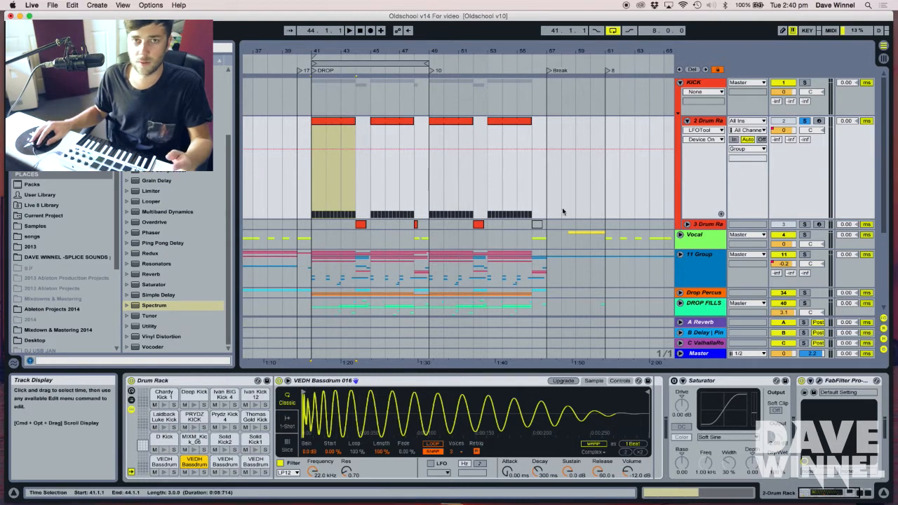
left_click(849, 497)
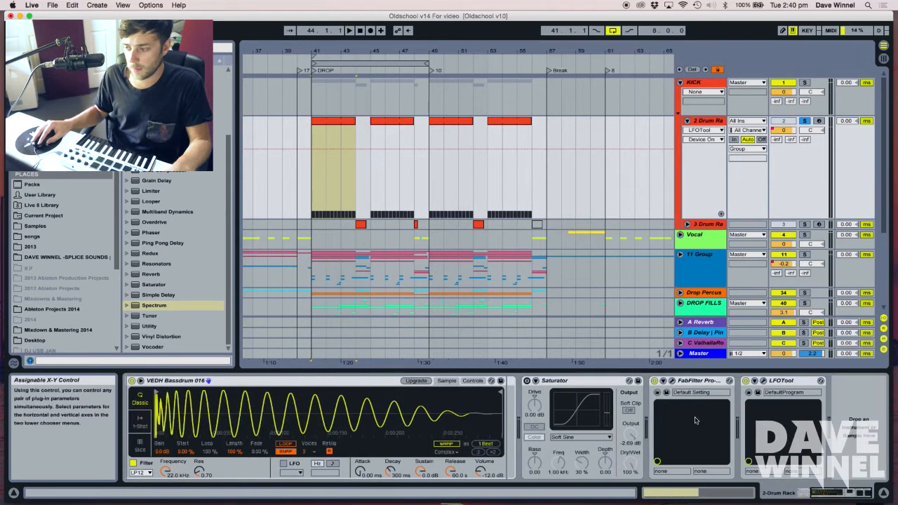
left_click(661, 393)
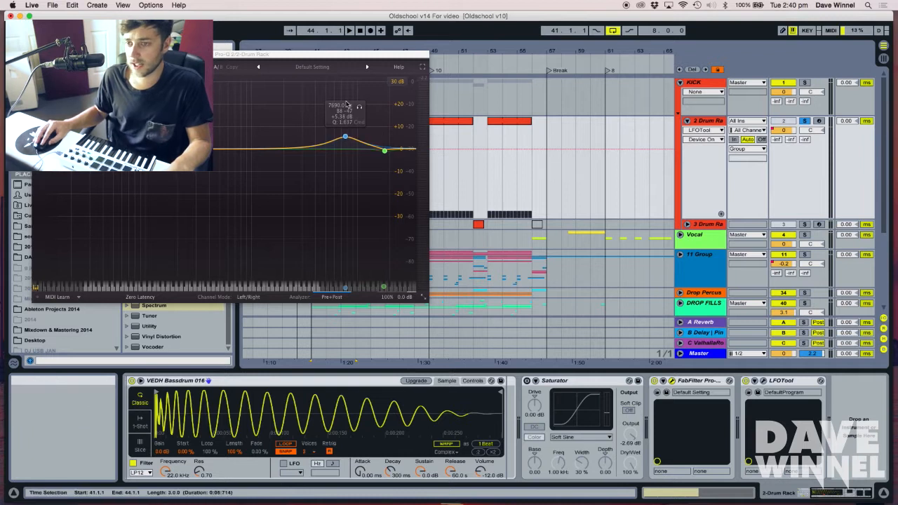
left_click(763, 380)
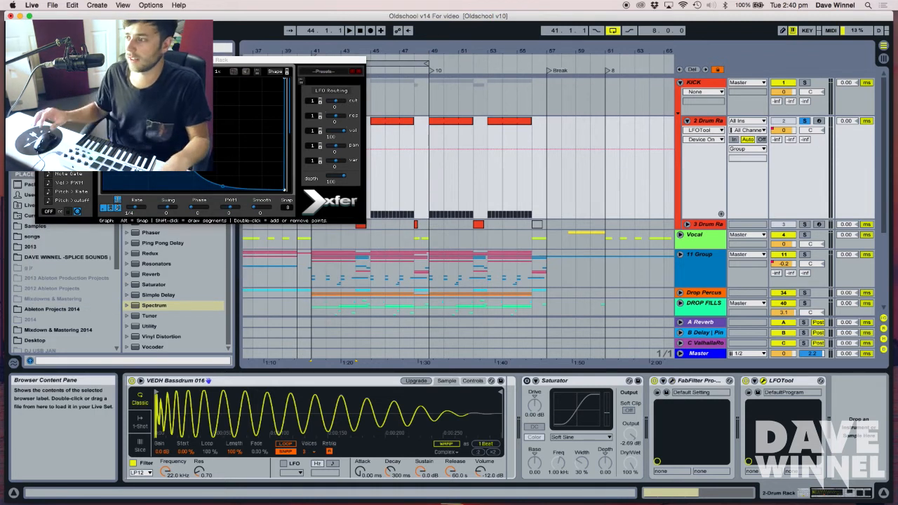
Play the soloed kick while bypassing and re-enabling LFOTool to compare the sound, and close the plug-in window
key("space")
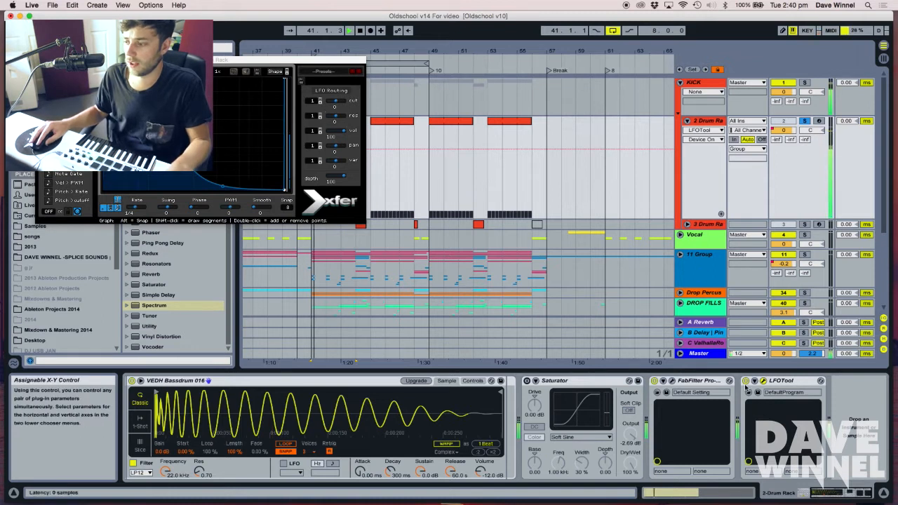
left_click(745, 381)
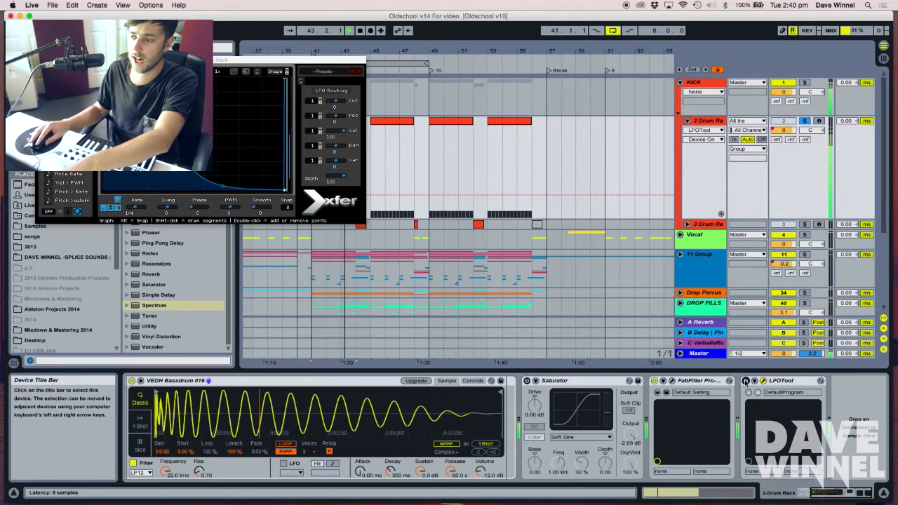
left_click(745, 382)
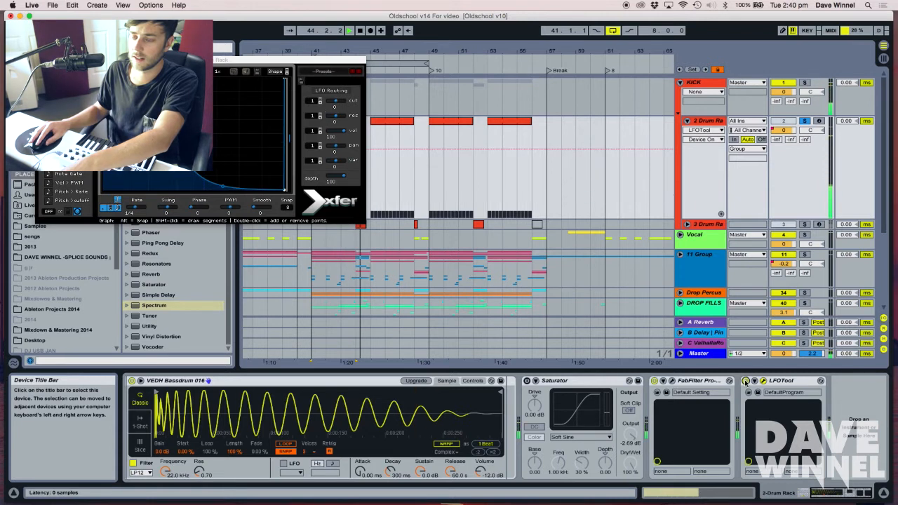
left_click(745, 382)
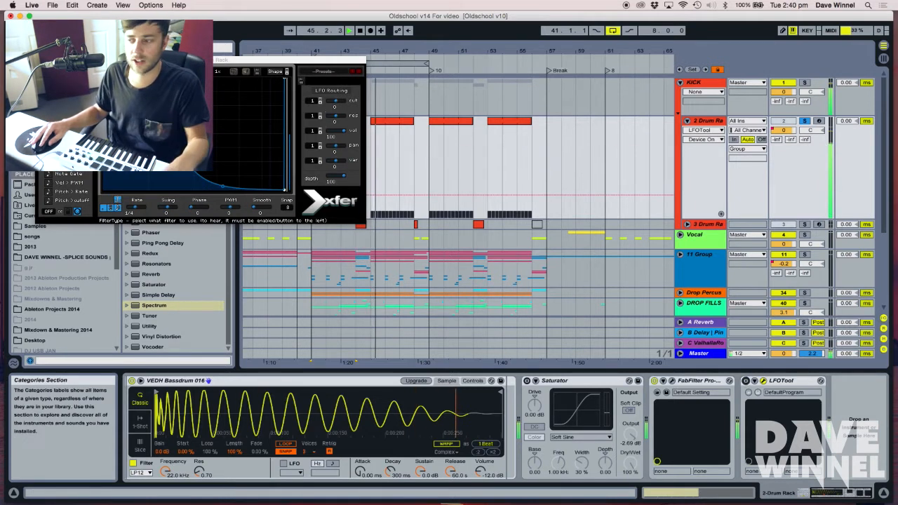
left_click(745, 382)
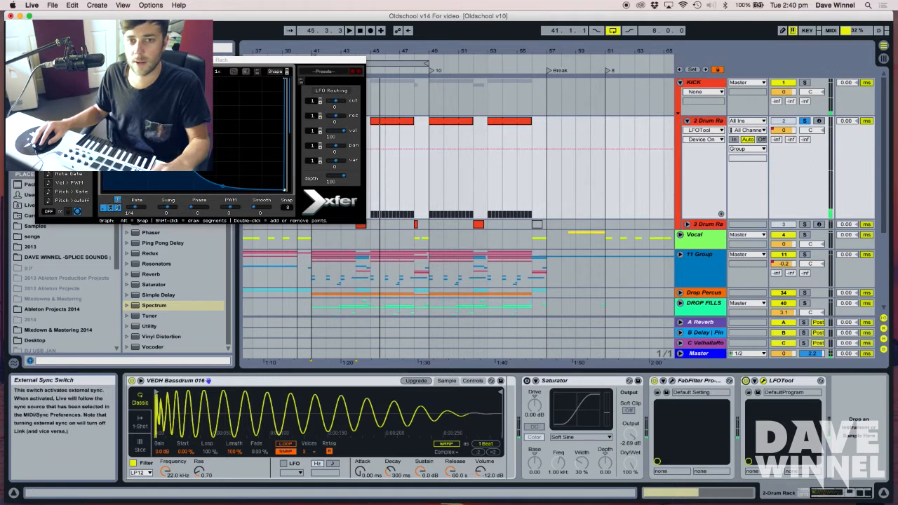
left_click(42, 61)
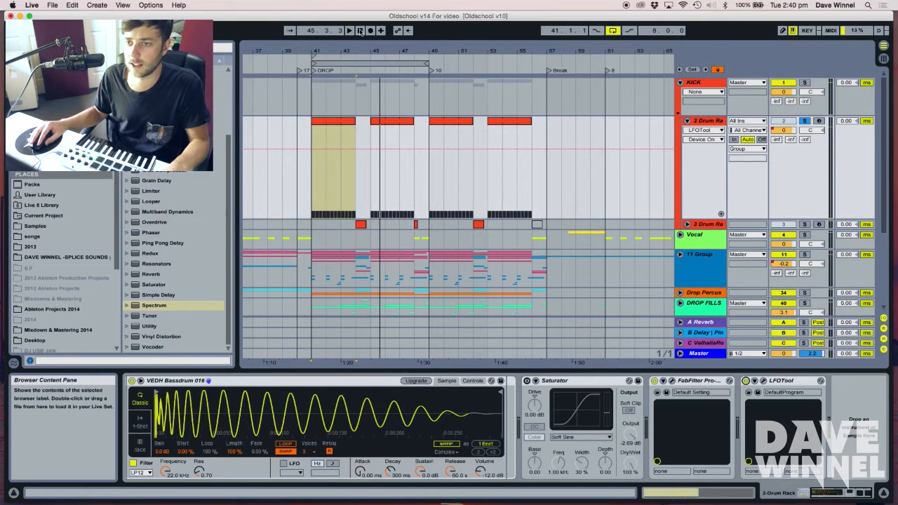
Unsolo the 2 Drum Rack track and fold the KICK group
left_click_drag(351, 52, 351, 40)
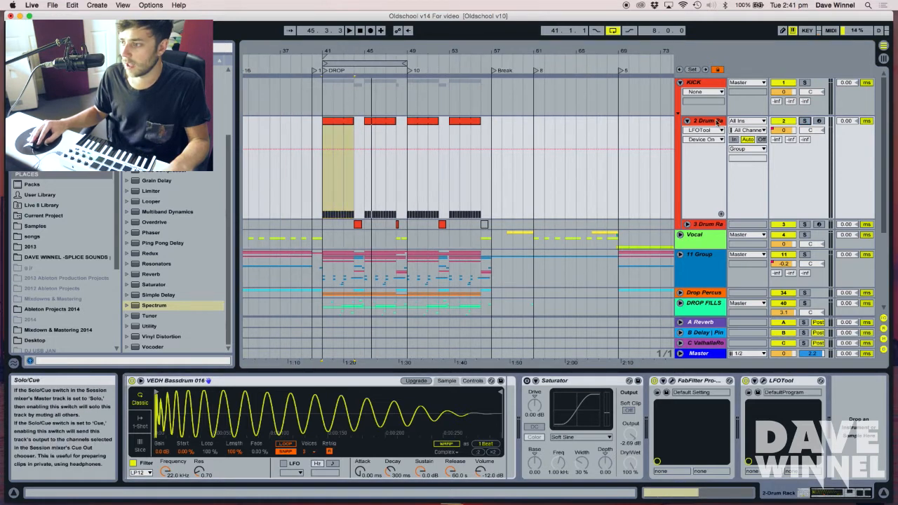
left_click(680, 82)
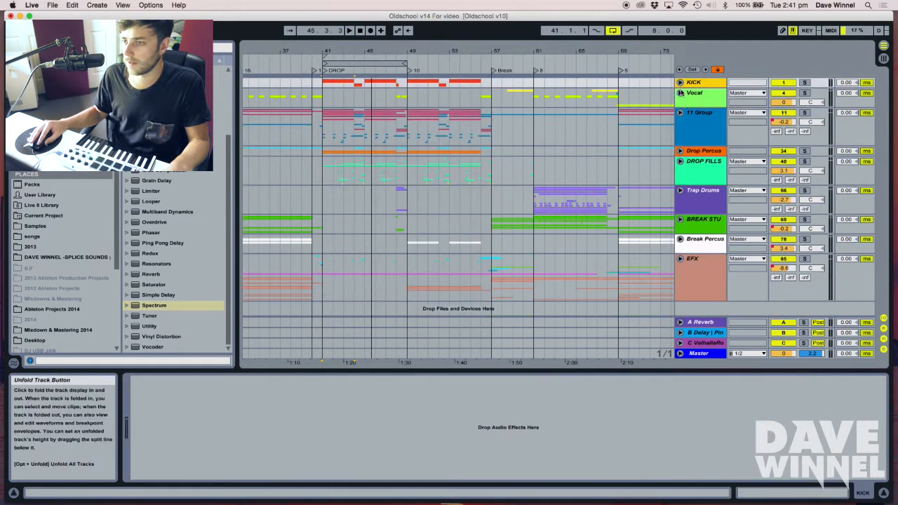
Look through the tracks inside the Vocal group around the drop, fold the group again, and select 11 Group
left_click(680, 93)
mouse_move(356, 56)
left_mouse_down()
mouse_move(378, 49)
mouse_move(369, 66)
left_mouse_up()
key("space")
scroll(400, 105, "down", 10)
scroll(414, 113, "up", 1)
left_click(709, 157)
scroll(709, 158, "up", 3)
scroll(702, 140, "up", 8)
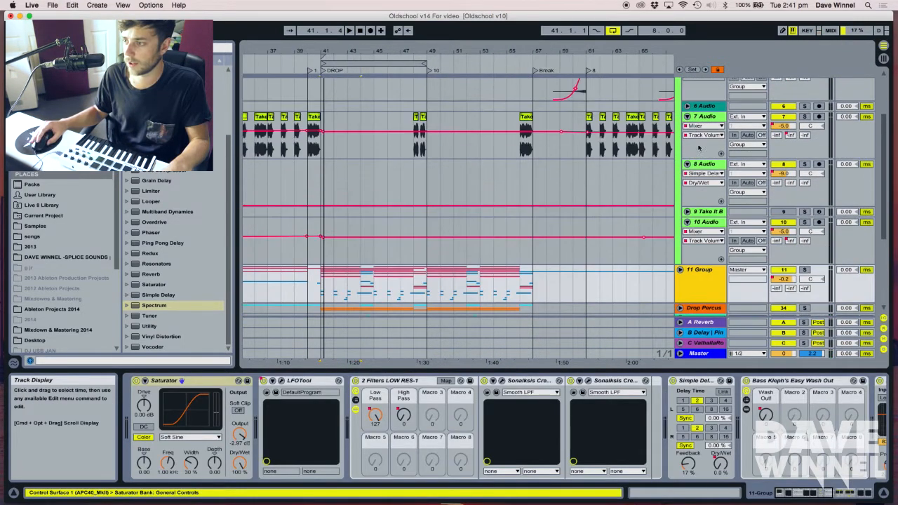
left_click(679, 94)
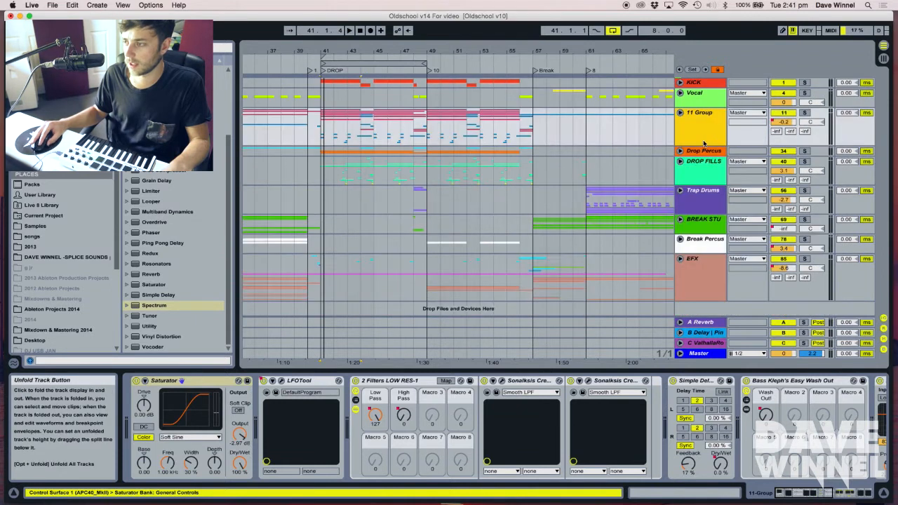
Solo and unfold 11 Group, and play the beginning of the drop
key("space")
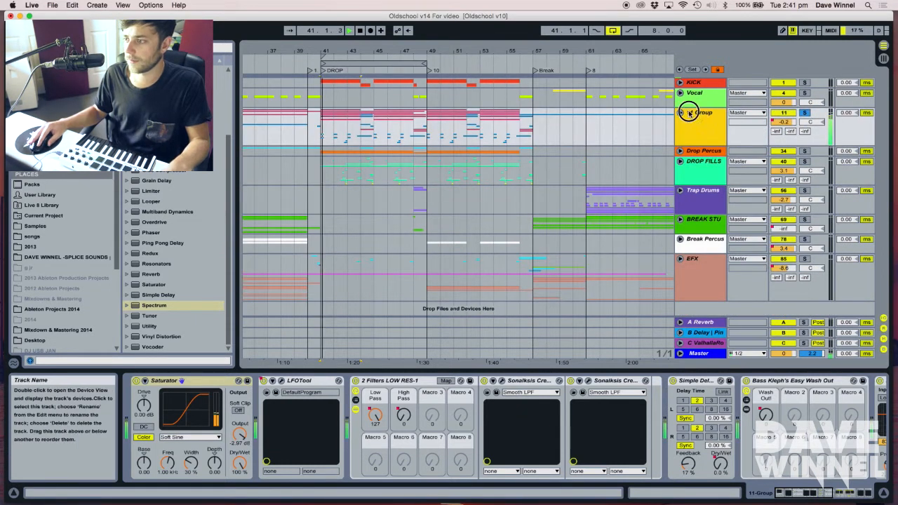
left_click(679, 112)
key("space")
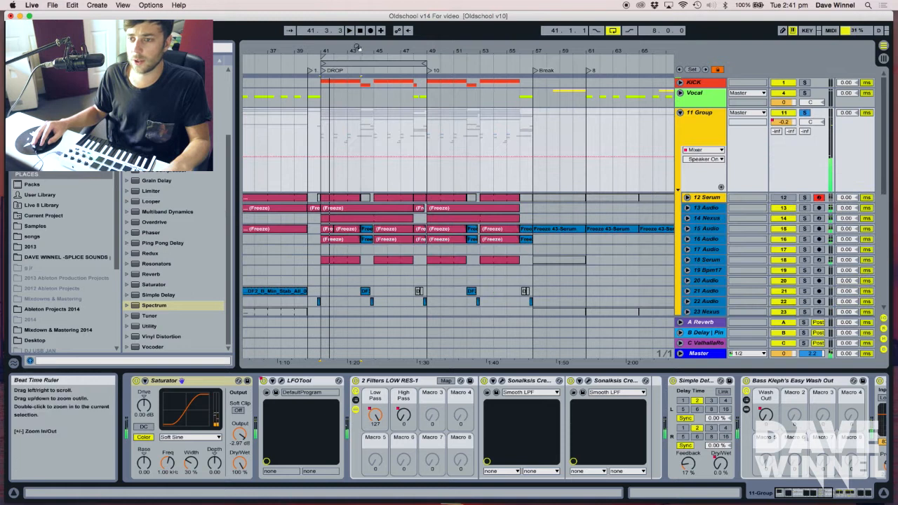
left_click_drag(363, 45, 362, 52)
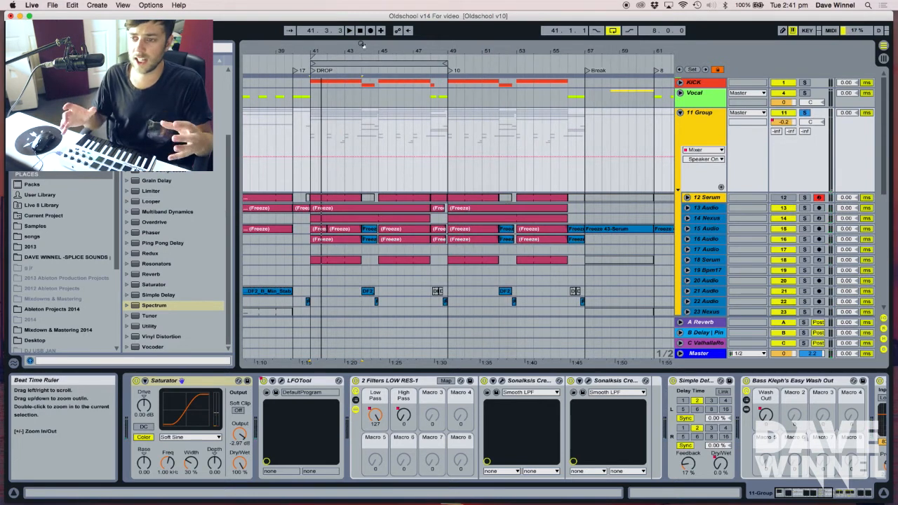
left_click_drag(362, 44, 339, 50)
Unfold and solo the 12 Serum track, and play its part at the start of the drop
left_click(688, 197)
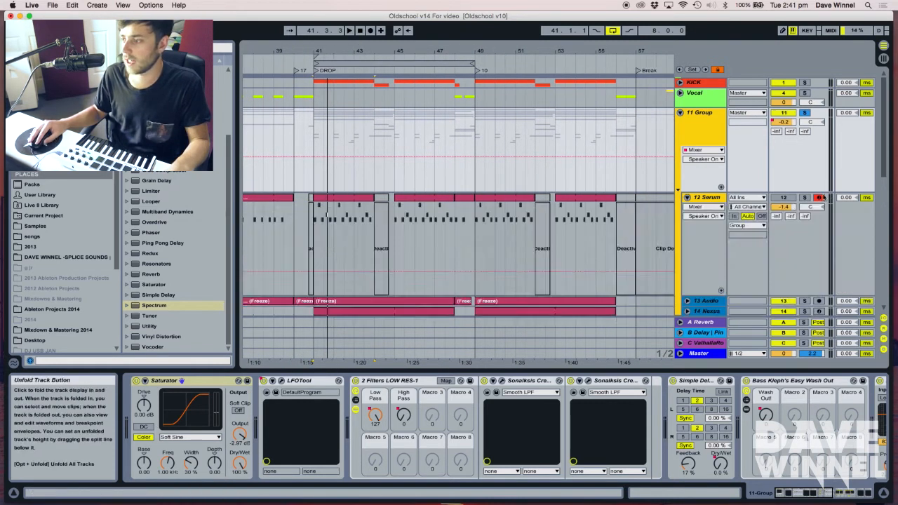
scroll(797, 207, "down", 2)
key("space")
key("space")
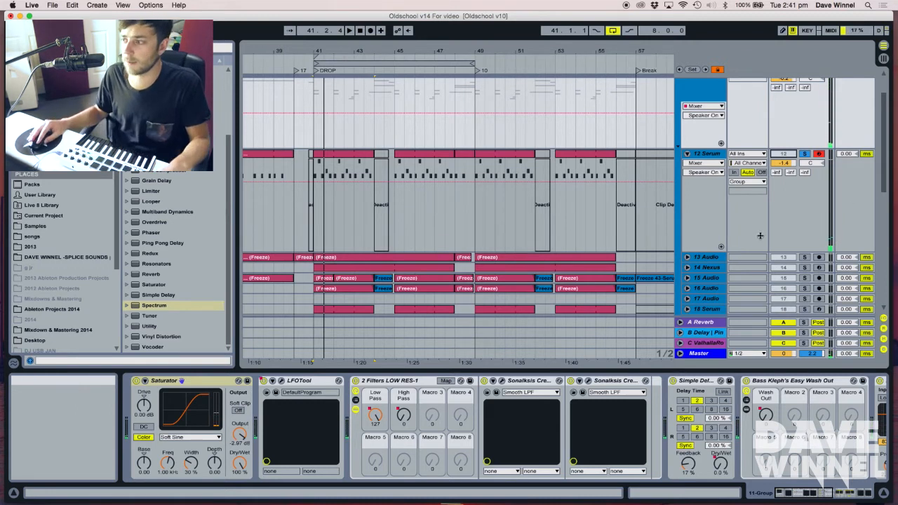
Show the 12 Serum track's device chain and examine it through to its last devices
left_click_drag(416, 52, 416, 59)
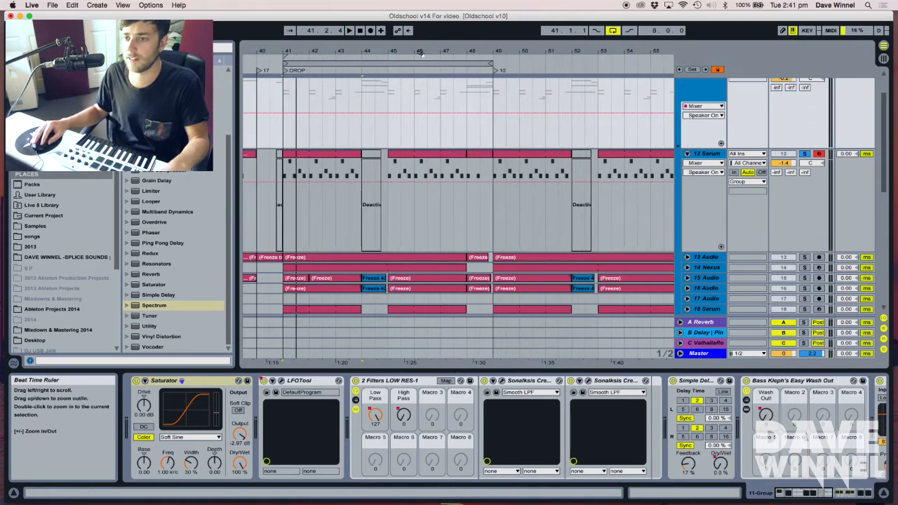
left_click(717, 153)
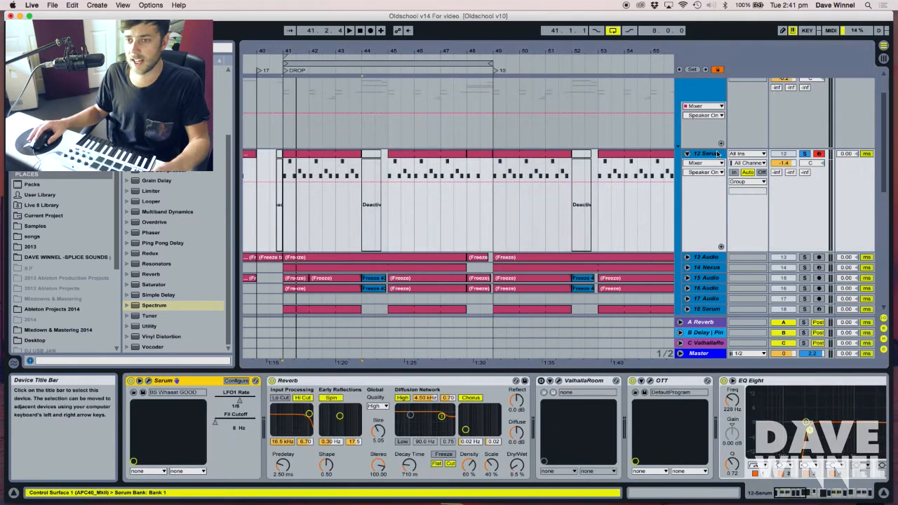
left_click_drag(316, 59, 317, 53)
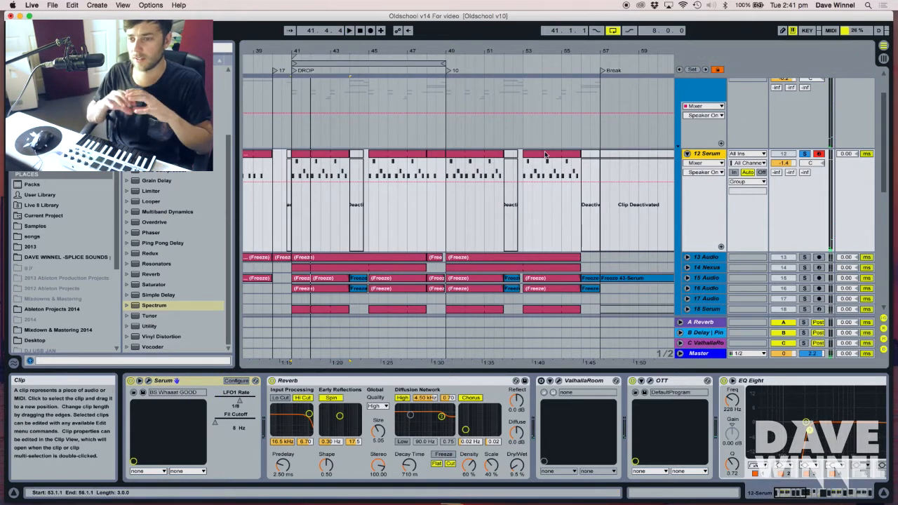
left_click(862, 497)
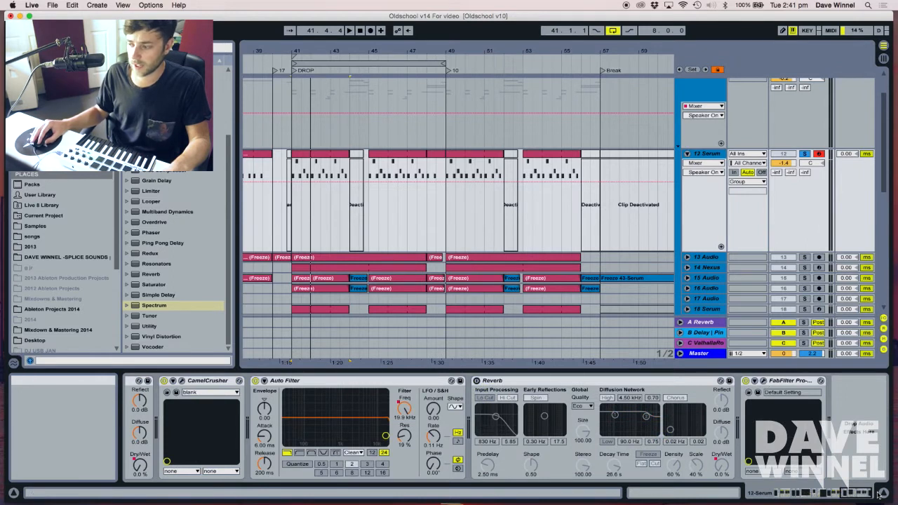
Open the Serum instrument at the start of the 12 Serum device chain, examine its filter cutoff during playback, and close it
left_click_drag(871, 494, 254, 426)
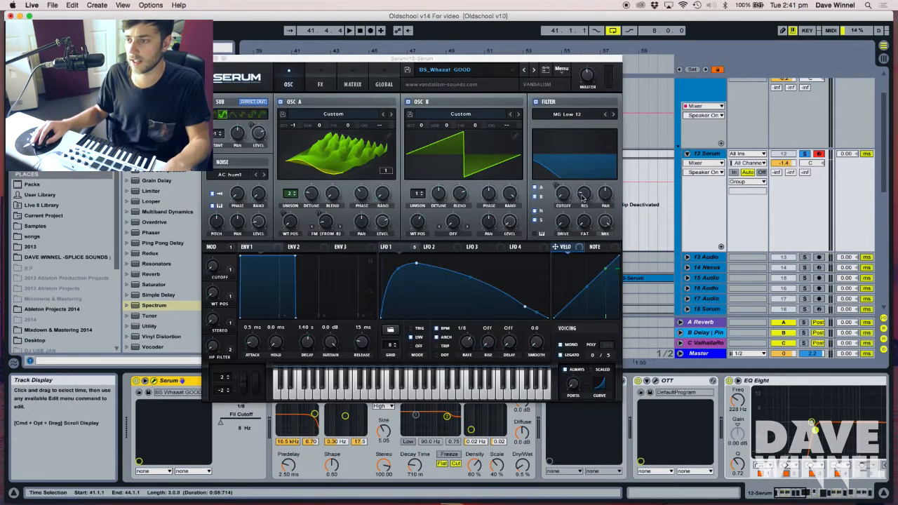
key("space")
left_click_drag(561, 128, 553, 254)
left_click(208, 58)
key("space")
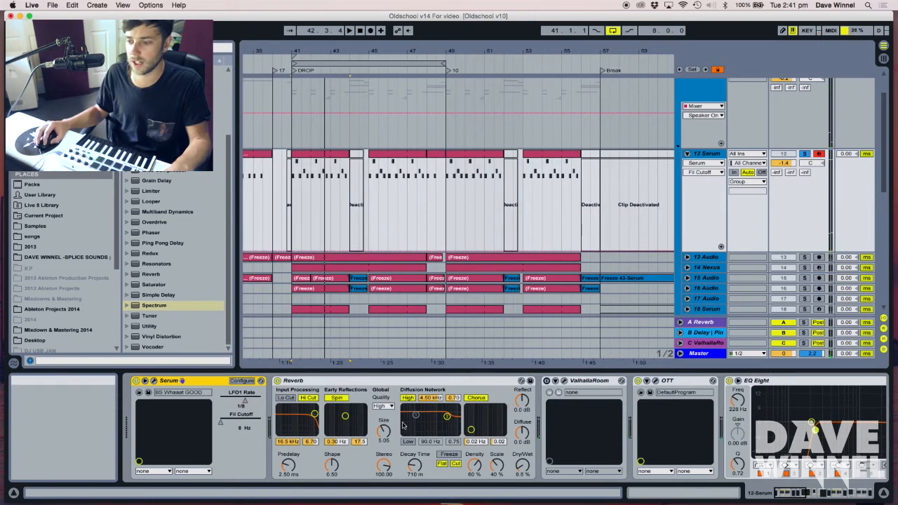
Open OTT on the 12 Serum track and compare the drop with the compressor switched off and on
left_click(655, 381)
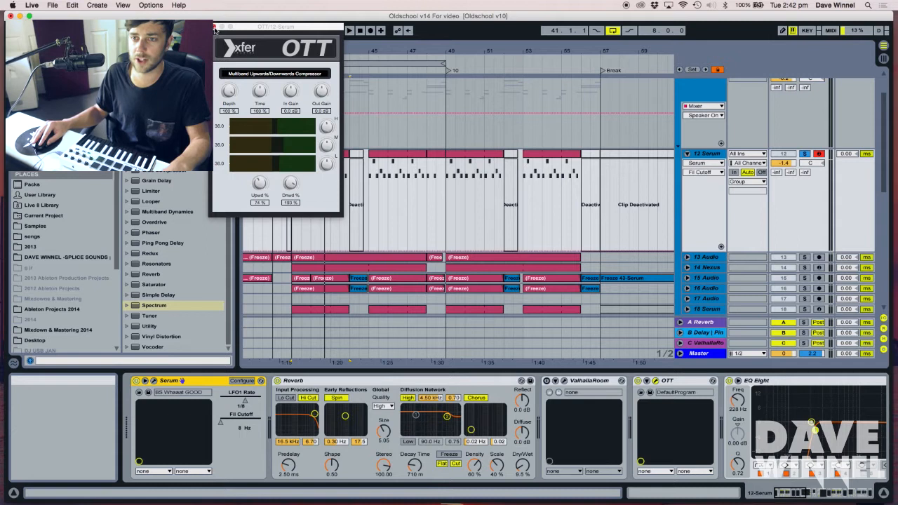
key("space")
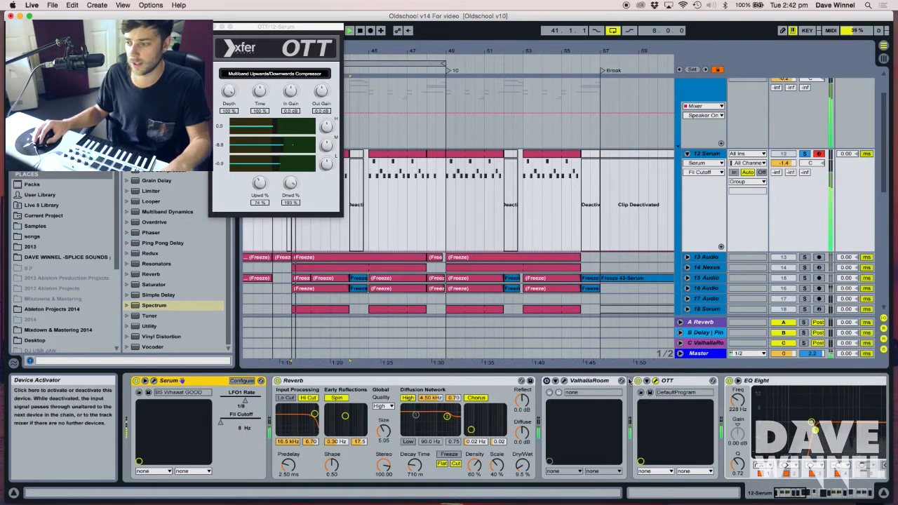
left_click(639, 381)
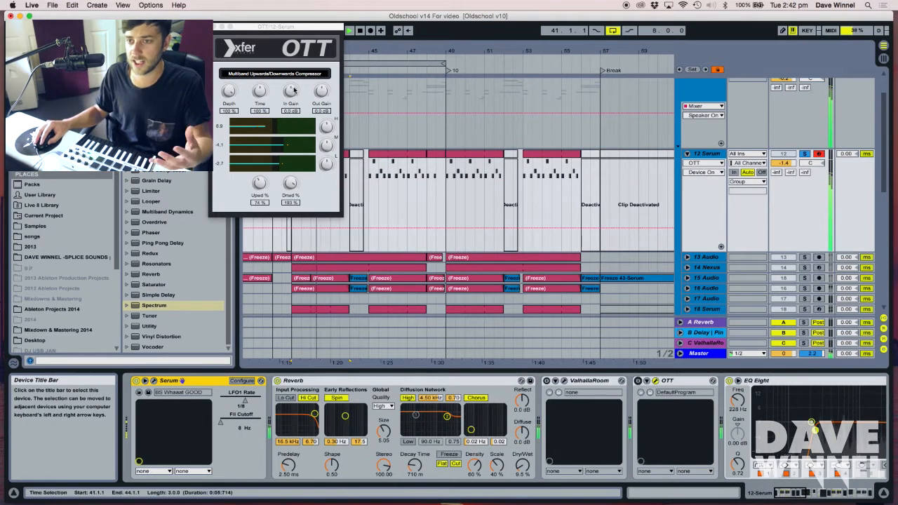
left_click(638, 381)
left_click(639, 381)
Examine the EQ Eight, Saturator and Spectrum devices that follow OTT in the 12 Serum device chain
left_click_drag(788, 493, 793, 493)
left_click(508, 381)
left_click(812, 493)
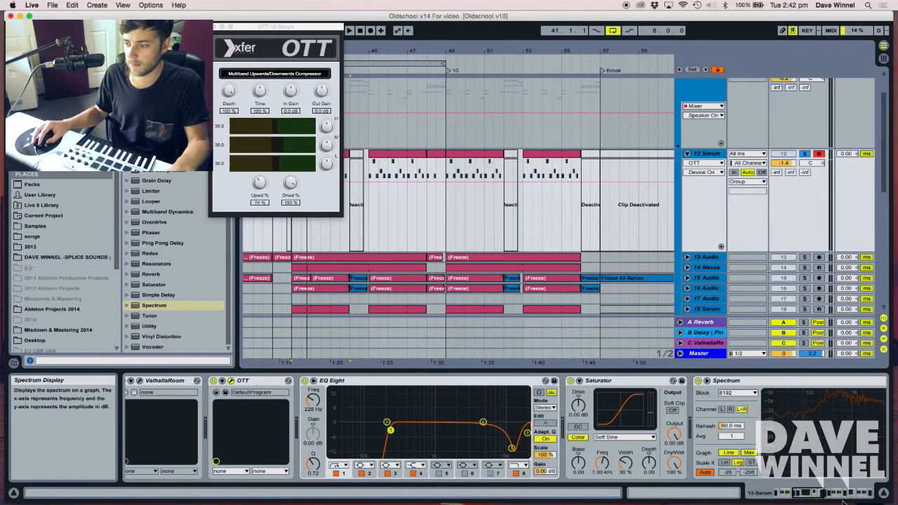
left_click(604, 381)
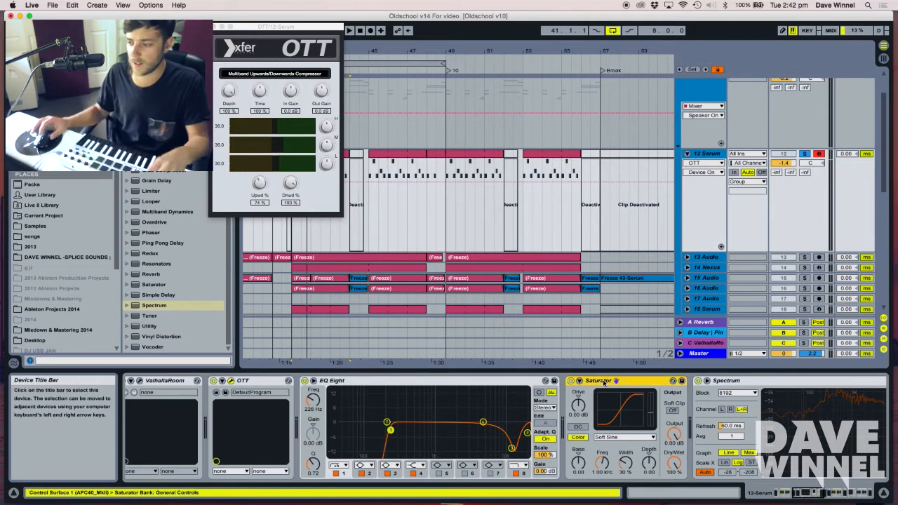
scroll(440, 421, "right", 10)
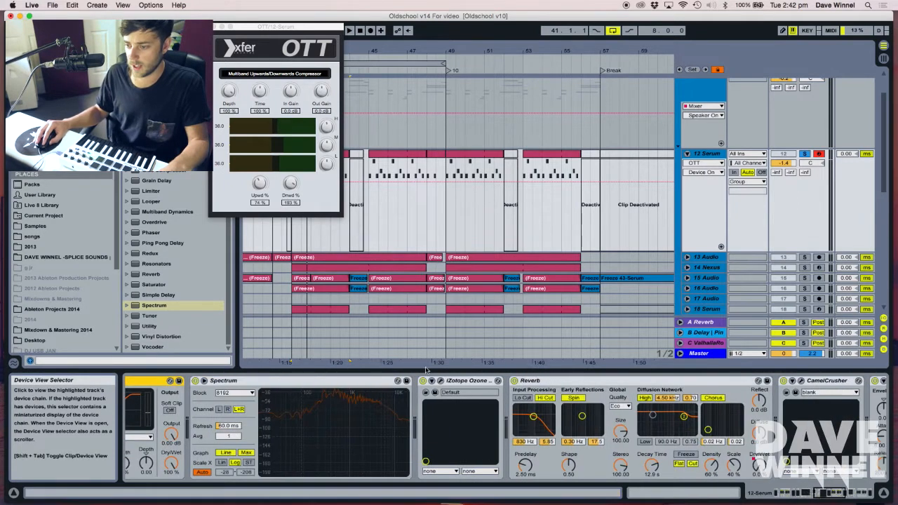
Open the iZotope Ozone 5 Imager, play the part to view its stereo image, and close the Ozone and OTT windows
left_click(441, 381)
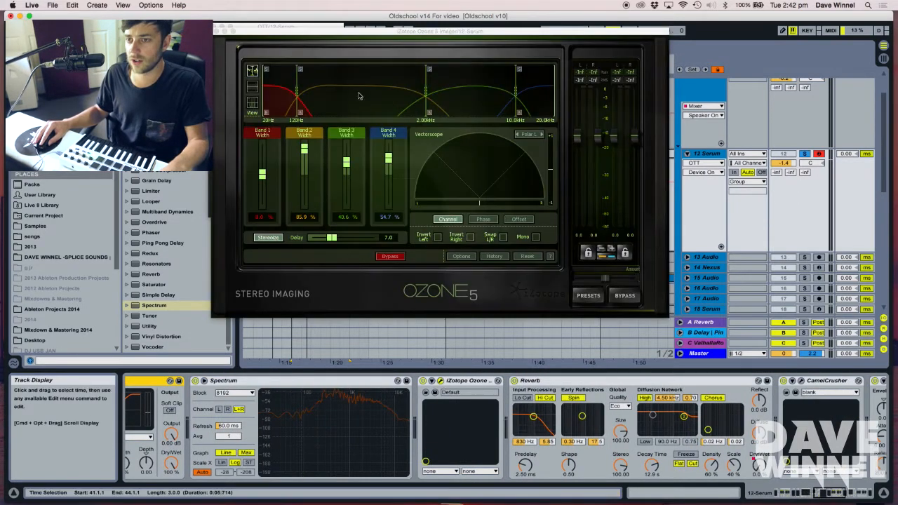
left_click_drag(348, 33, 302, 82)
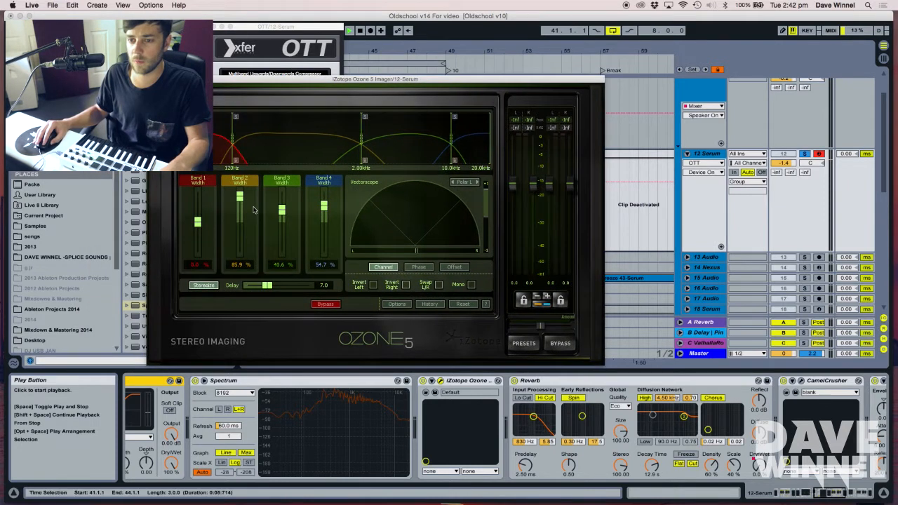
key("space")
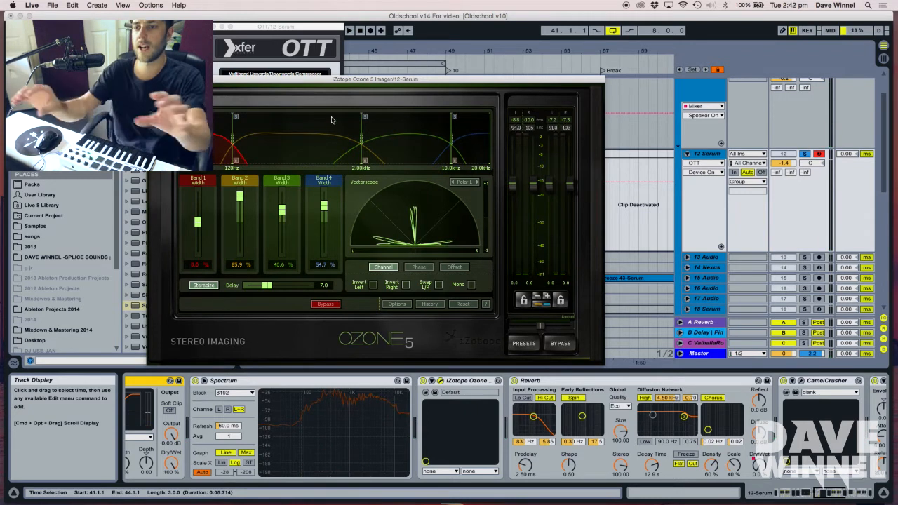
left_click(153, 79)
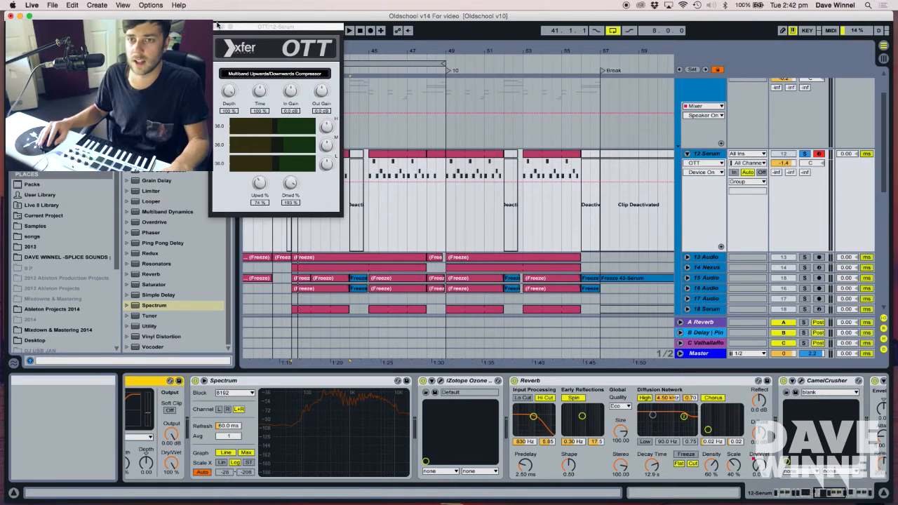
left_click(217, 26)
Show the Dry/Wet automation of the Reverb after Ozone on 12 Serum, and play the drop while adjusting Dry/Wet
scroll(449, 429, "right", 5)
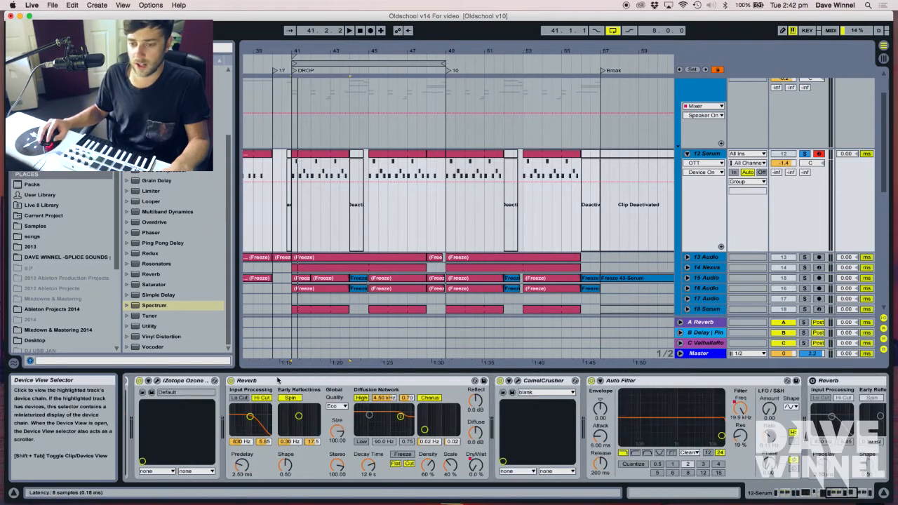
left_click(260, 381)
left_click(475, 466)
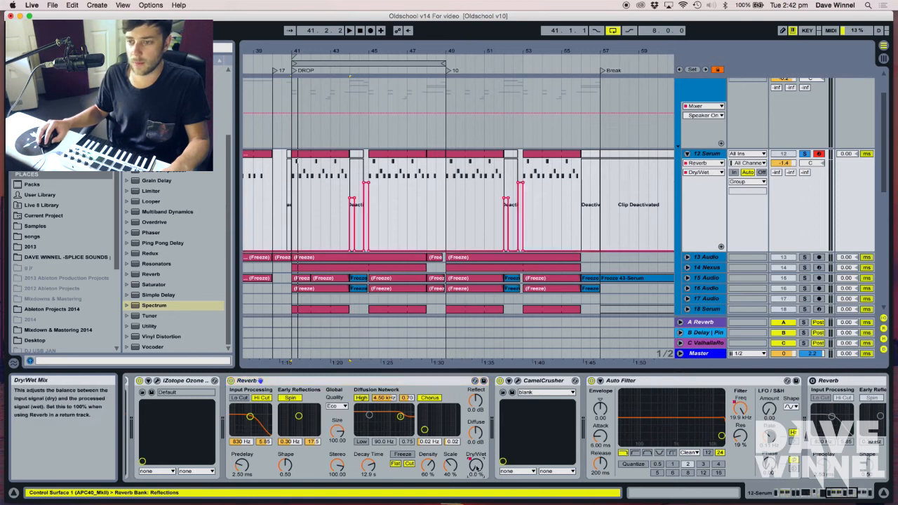
key("space")
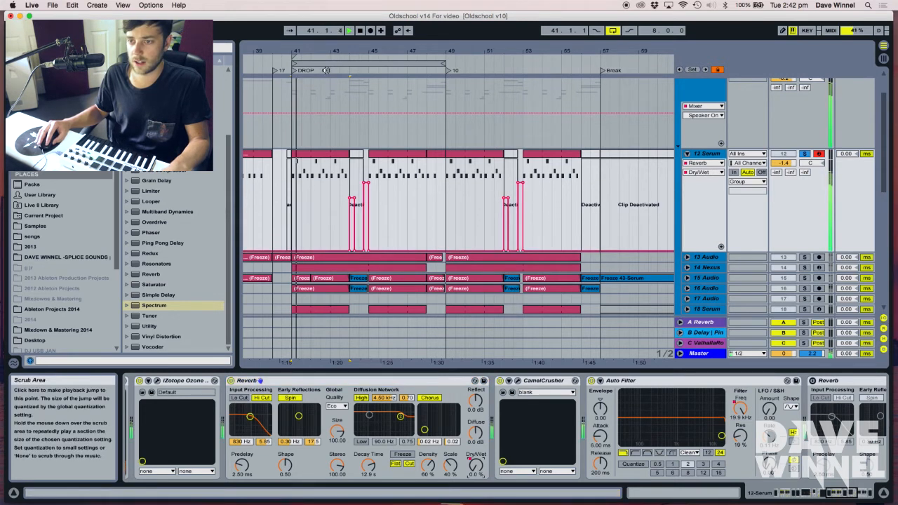
left_click_drag(333, 52, 334, 70)
mouse_move(476, 466)
left_mouse_down()
mouse_move(476, 420)
mouse_move(480, 468)
left_mouse_up()
left_click(408, 30)
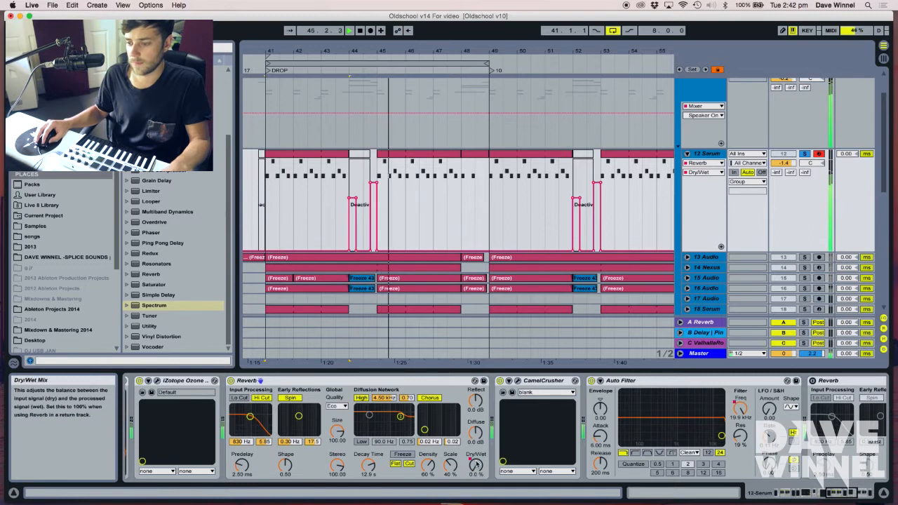
left_click_drag(477, 467, 474, 465)
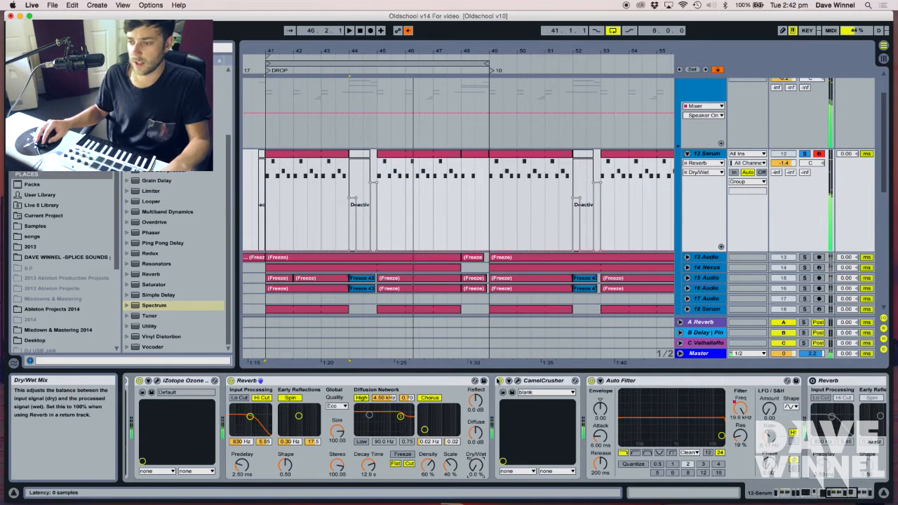
Check CamelCrusher on the 12 Serum track and view the Auto Filter's Frequency automation across the whole arrangement
left_click(518, 381)
left_click(518, 381)
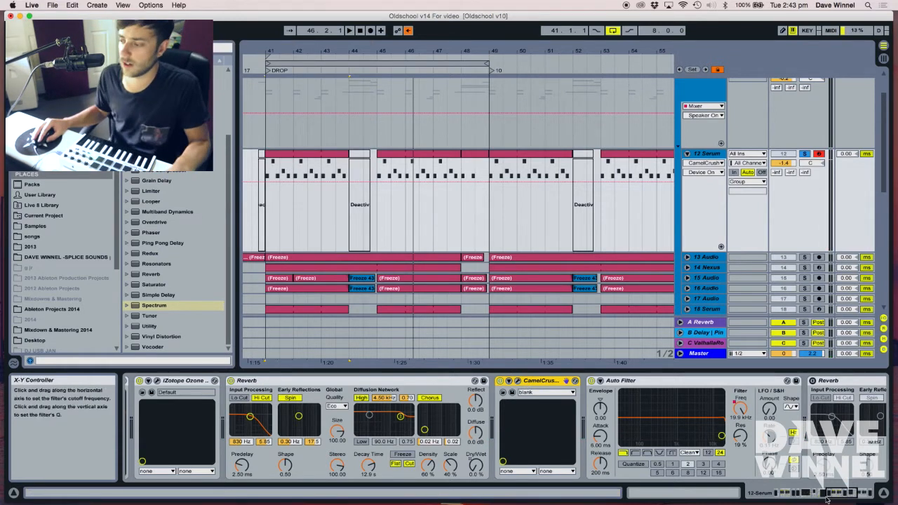
left_click(847, 493)
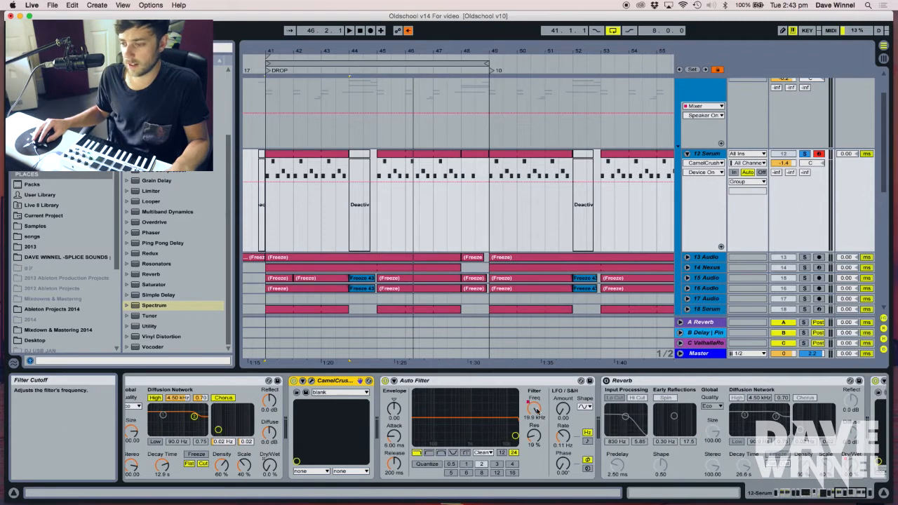
left_click(537, 411)
left_click_drag(384, 53, 384, 6)
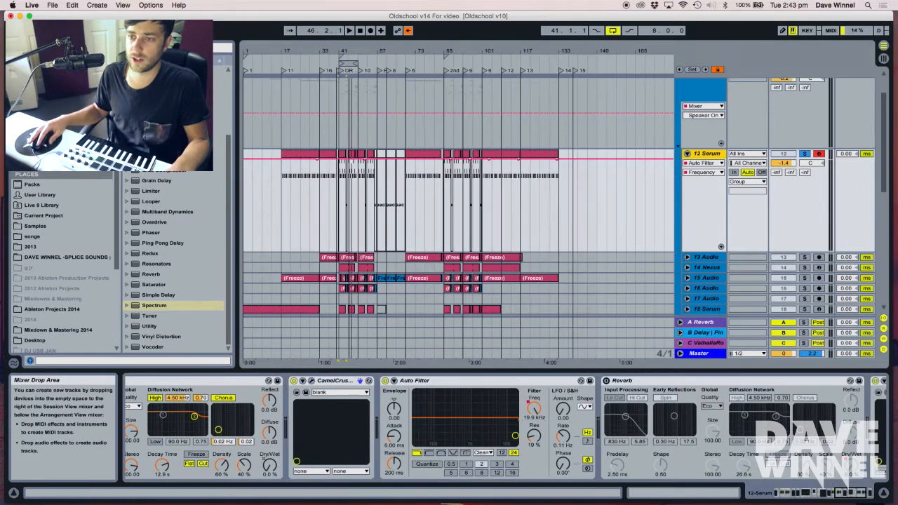
Delete the Auto Filter from the 12 Serum device chain
left_click(451, 379)
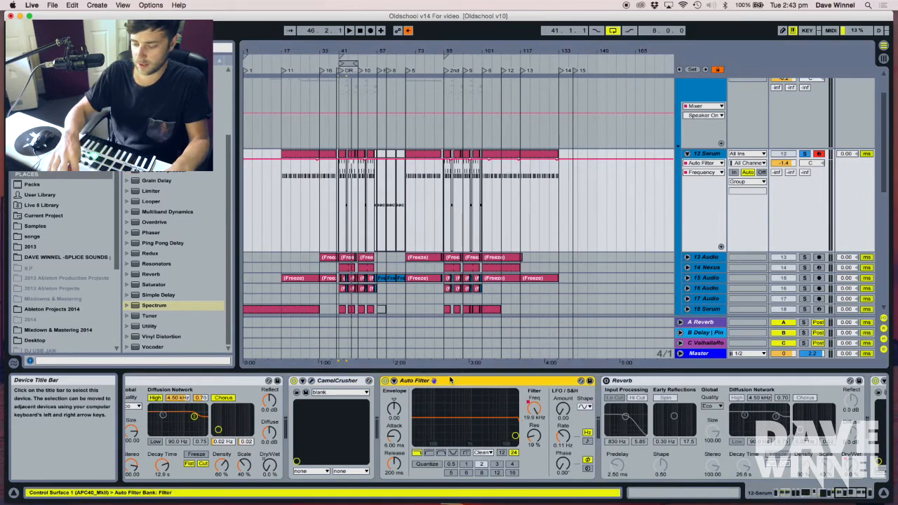
key("Delete")
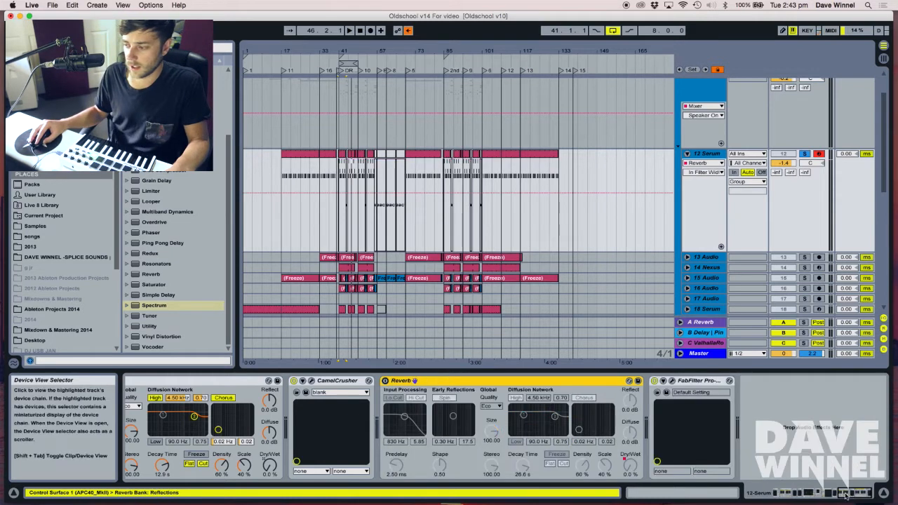
Open the FabFilter Pro-Q 2 at the end of the 12 Serum chain, examine its EQ bands, and close it
left_click(672, 381)
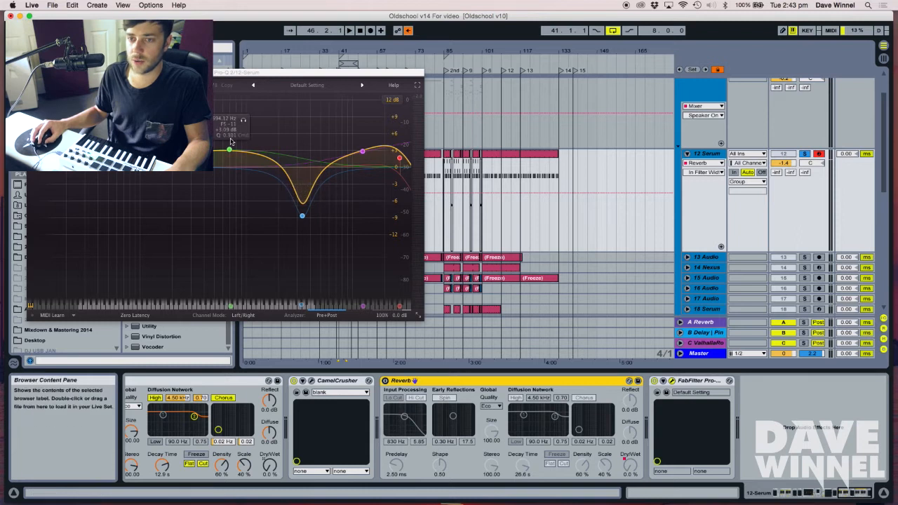
left_click(283, 169)
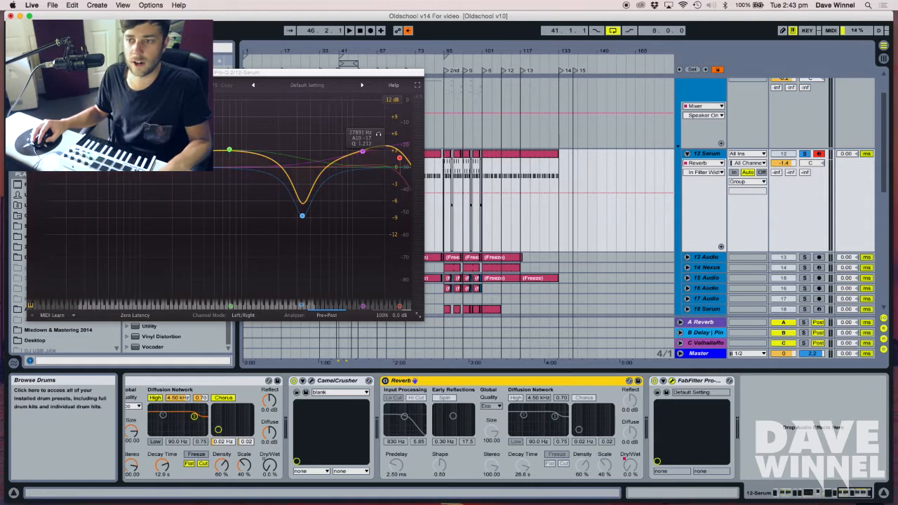
left_click(32, 73)
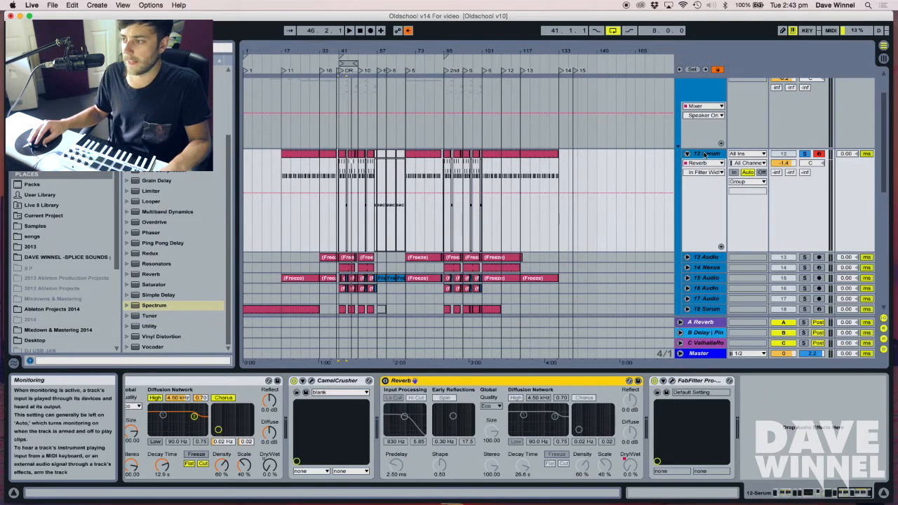
Fold the 12 Serum track, turn off its solo and mute it
left_click_drag(774, 248, 775, 159)
left_click(805, 155)
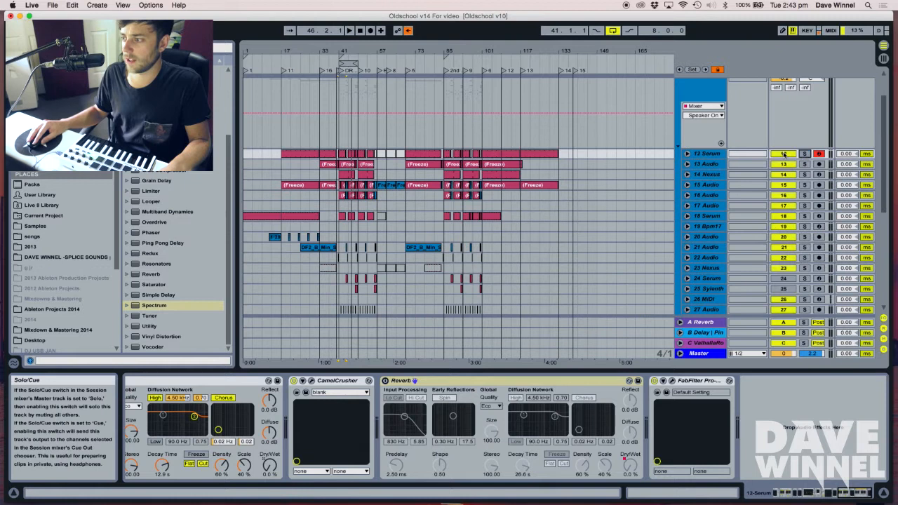
Unfold and solo the 14 Nexus track, and play its part at the start of the drop
left_click(710, 176)
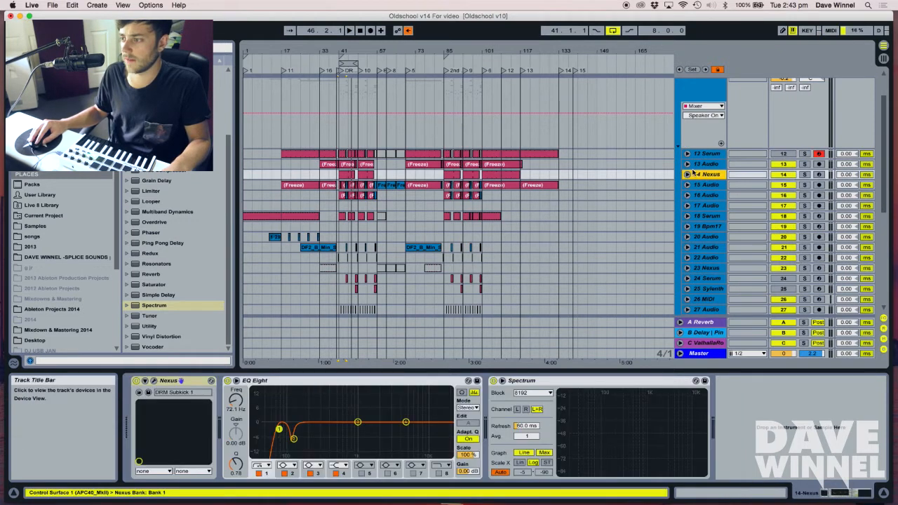
left_click(688, 174)
left_click(805, 175)
key("space")
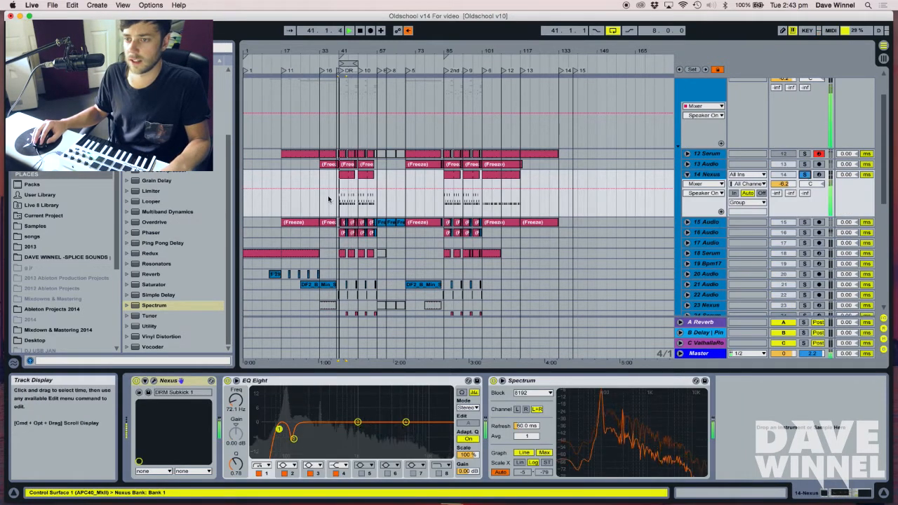
left_click_drag(347, 47, 347, 69)
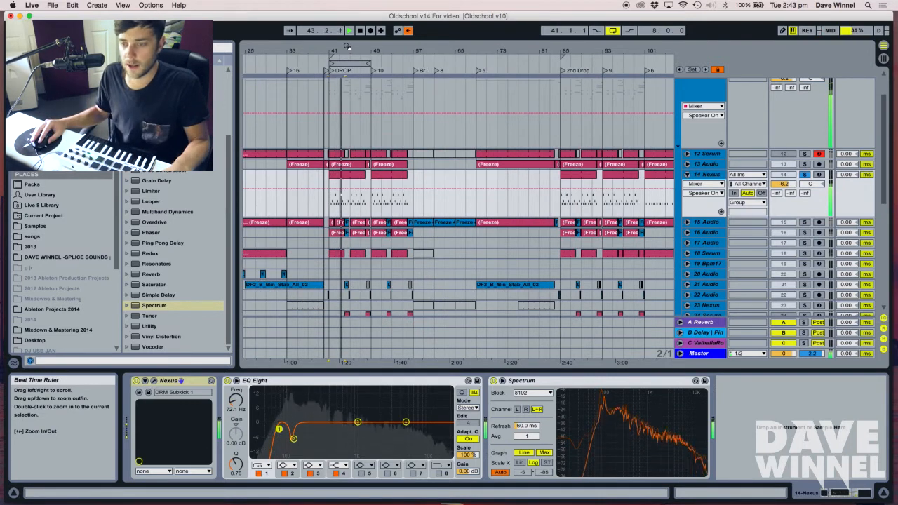
left_click_drag(335, 49, 334, 69)
key("space")
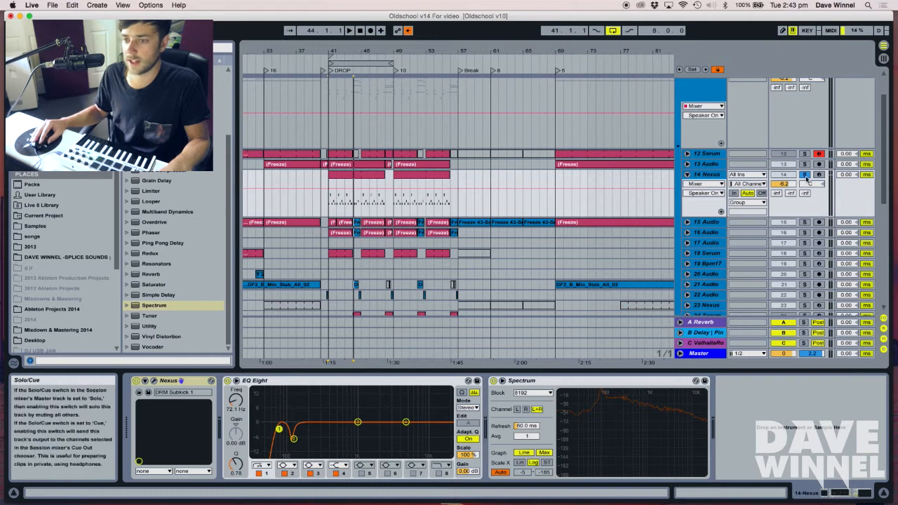
Replay the 14 Nexus part, view the MIDI notes of its first drop clip, and hide the clip view
key("space")
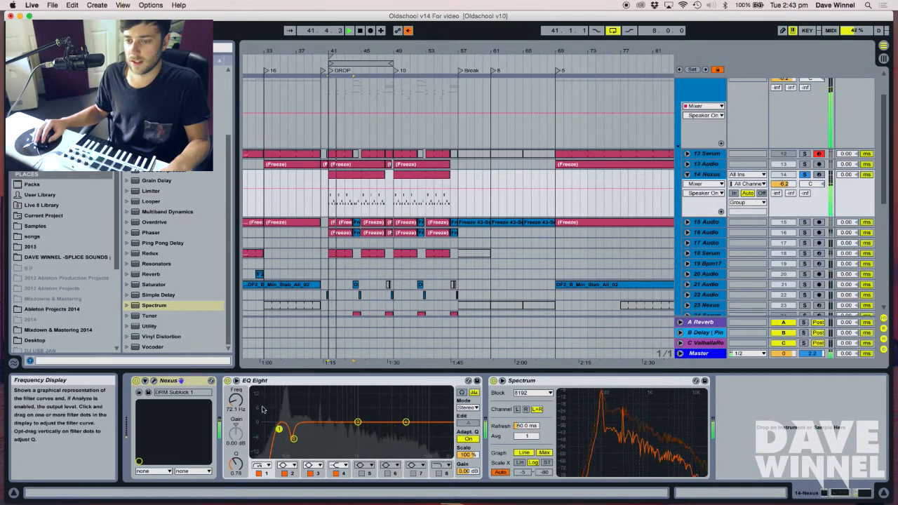
left_click(348, 176)
double_click(349, 176)
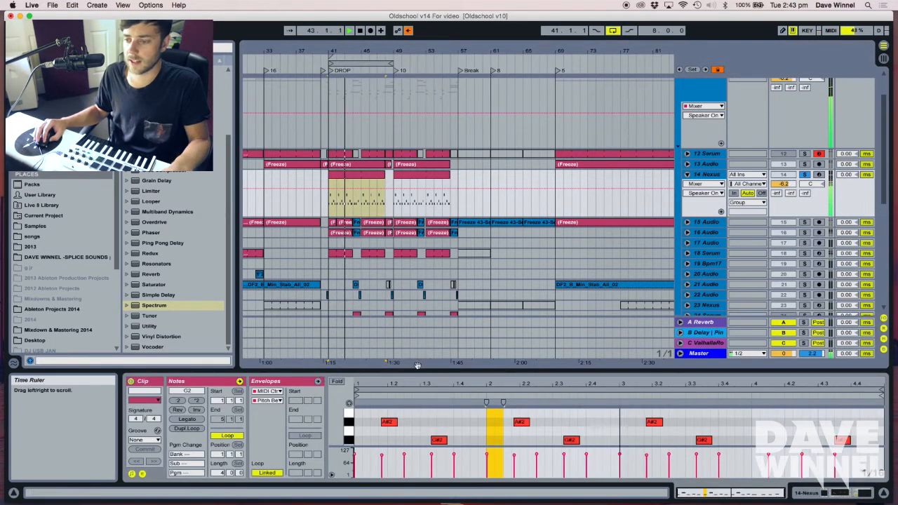
left_click_drag(417, 371, 445, 500)
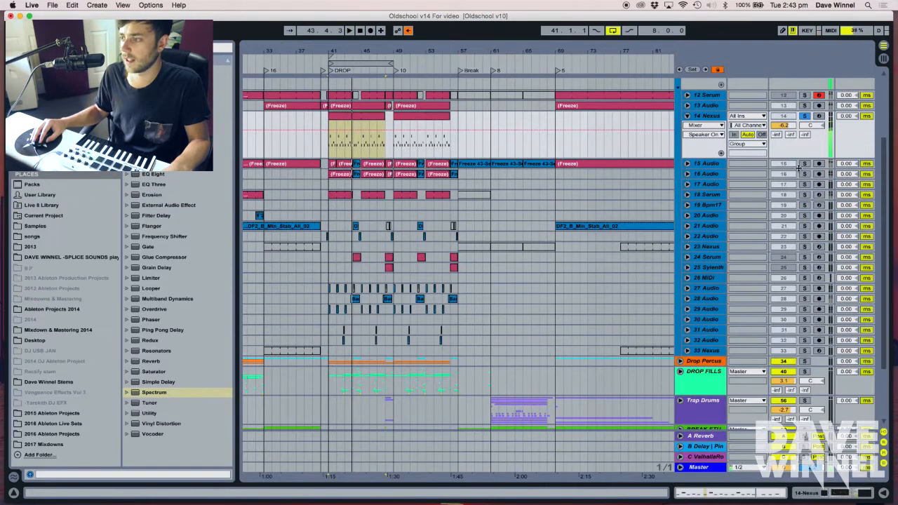
Unfold and solo the 15 Audio track, and play its part from the start of the drop
left_click(705, 164)
left_click(688, 164)
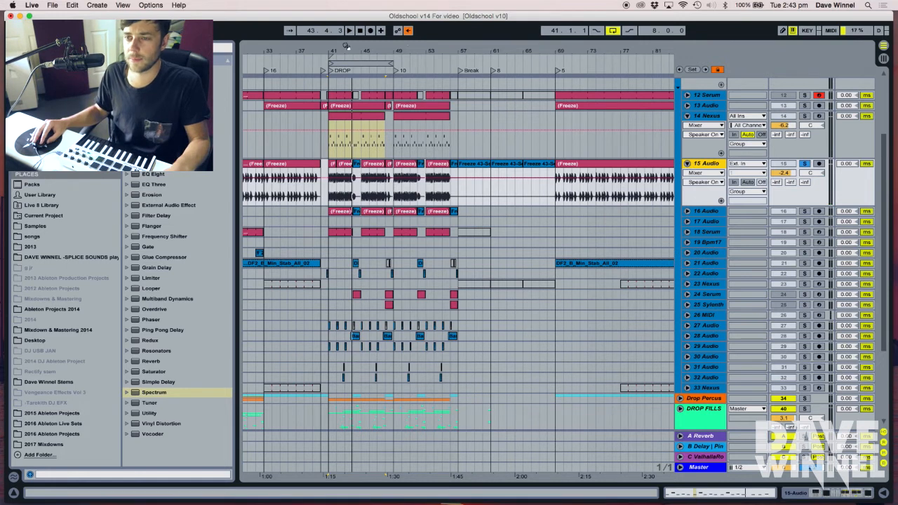
left_click_drag(334, 52, 408, 283)
left_click_drag(353, 46, 331, 48)
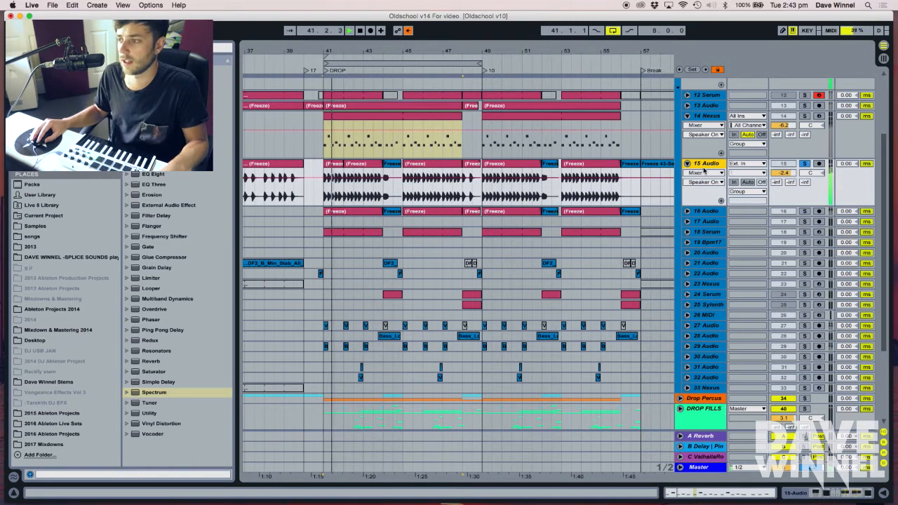
Solo and unfold the 13 Audio track, show its Spectrum device, and play its part from the start of the drop
left_click(805, 105)
key("space")
left_click(688, 105)
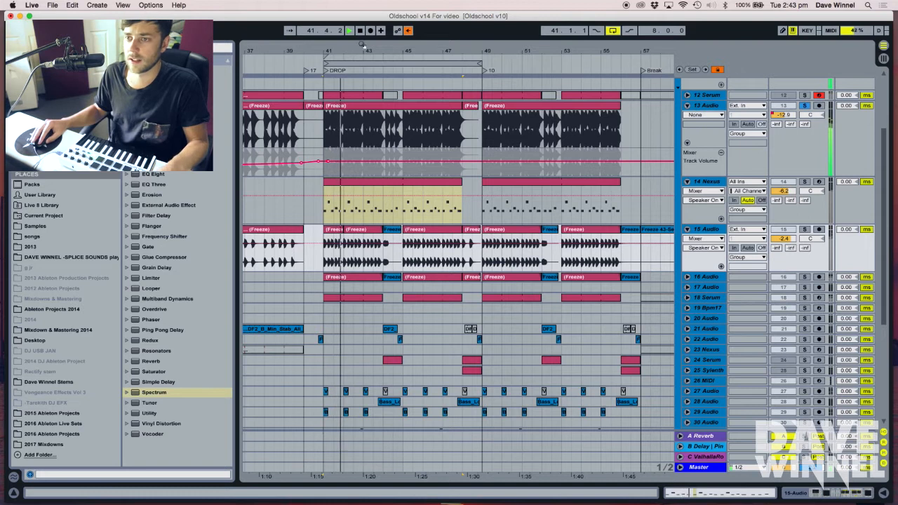
left_click_drag(363, 45, 363, 54)
double_click(707, 105)
key("space")
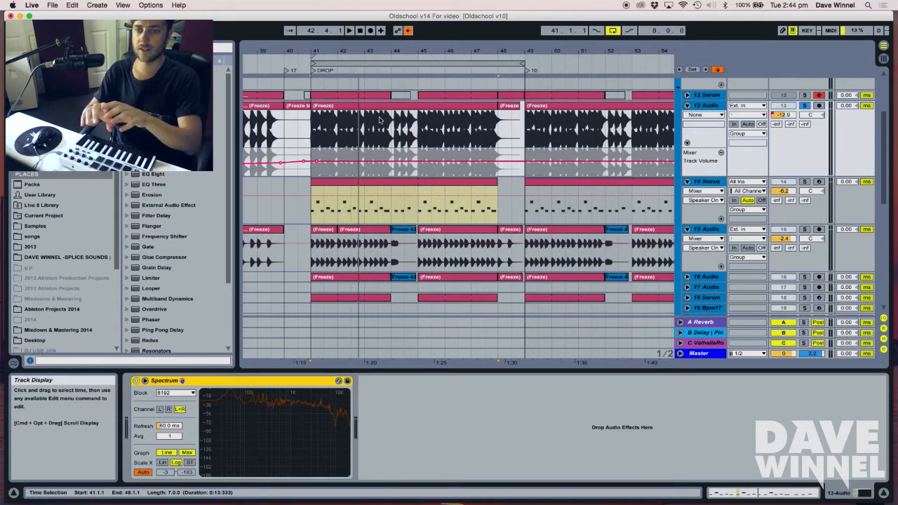
key("space")
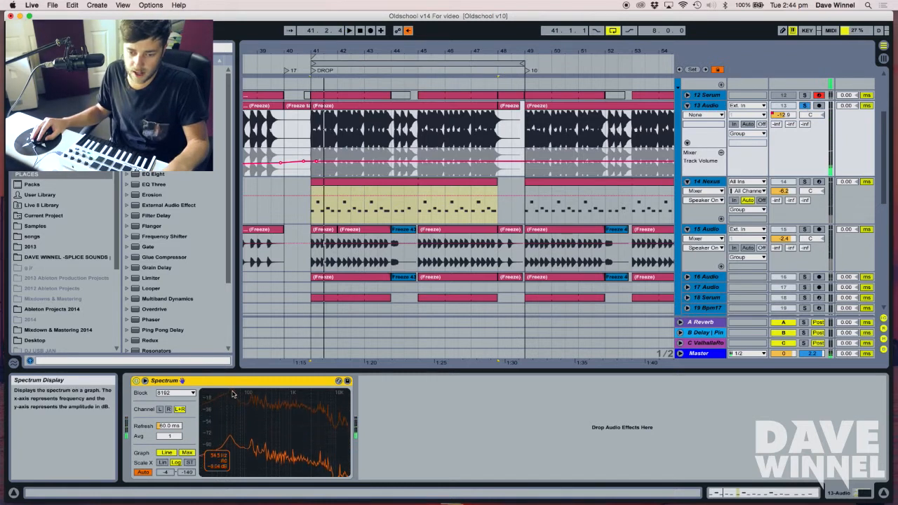
Solo the 14 Nexus track, play its drop part, and view its EQ Eight and Spectrum for comparison
left_click(805, 183)
key("space")
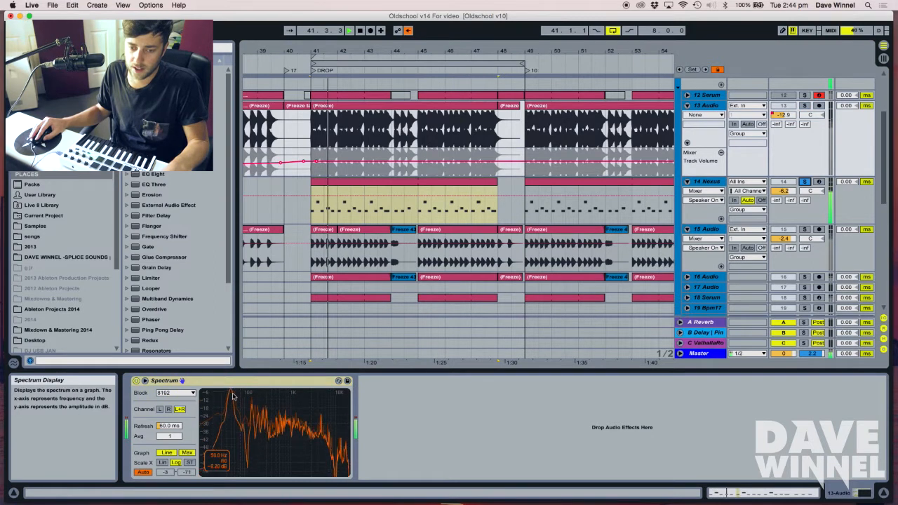
left_click(705, 182)
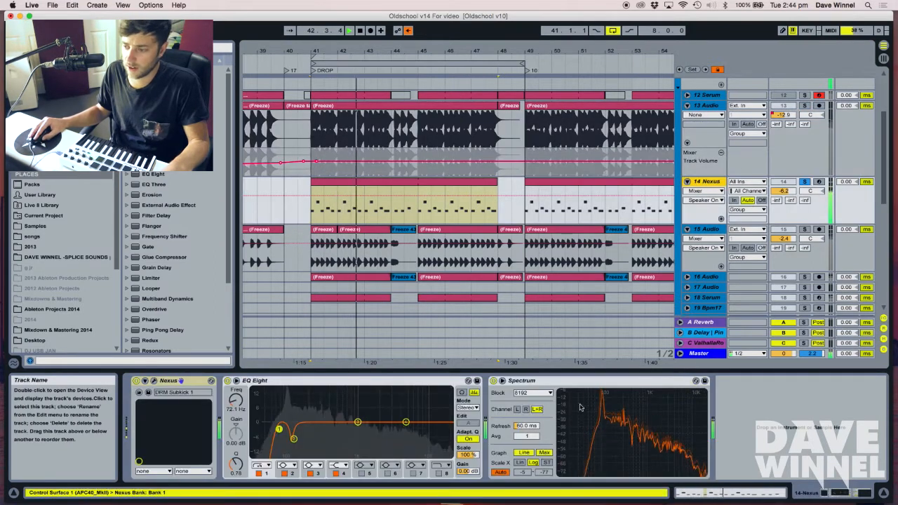
key("space")
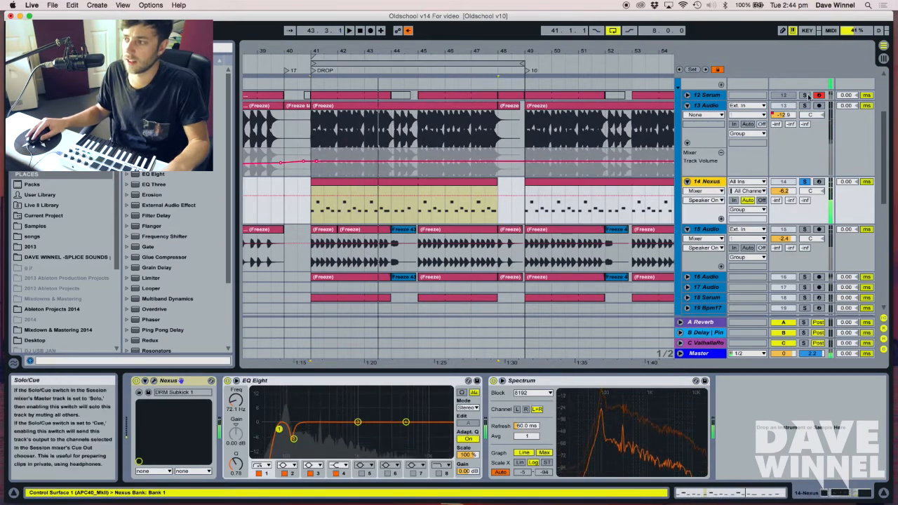
Solo the 12 Serum track, play its drop part, and add a Spectrum at the end of its device chain
left_click(709, 99)
key("space")
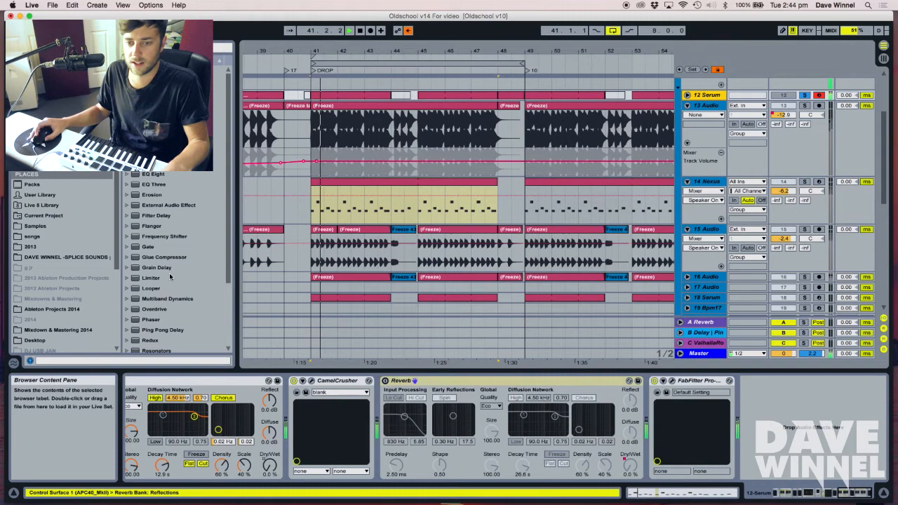
scroll(168, 280, "down", 3)
left_click(154, 305)
left_click_drag(401, 328, 797, 420)
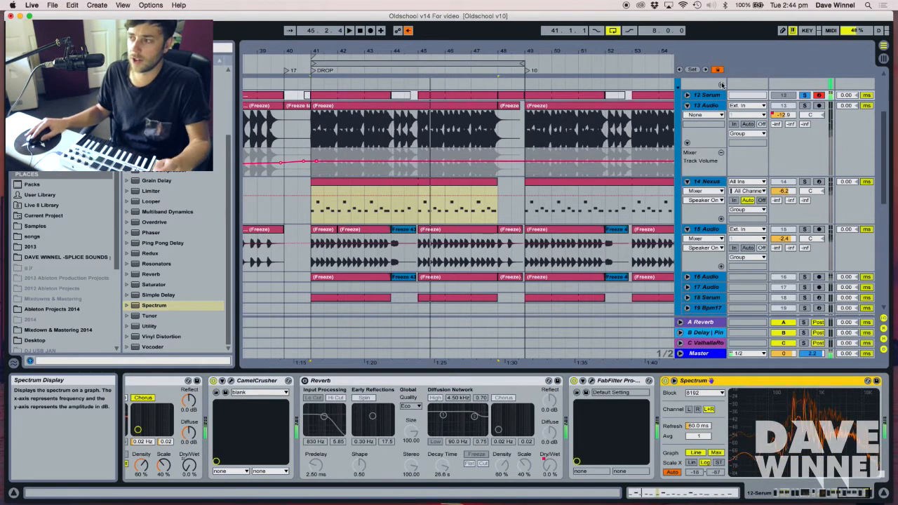
Solo the 11 Group track and play the combined layers from the start of the drop
scroll(805, 102, "up", 3)
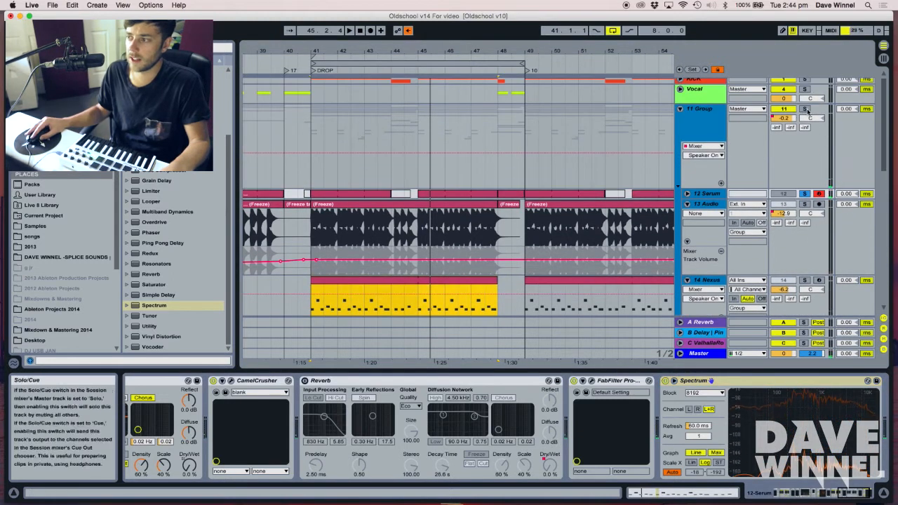
left_click_drag(351, 55, 351, 49)
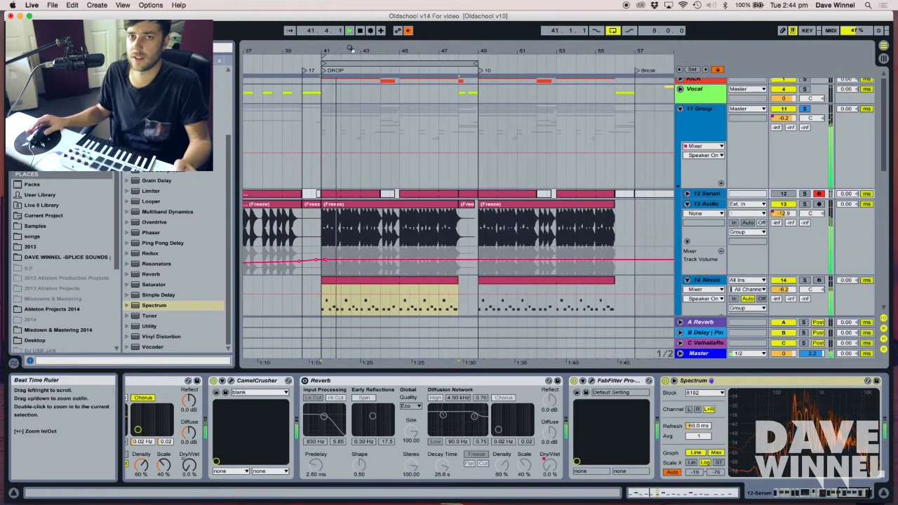
scroll(499, 143, "down", 3)
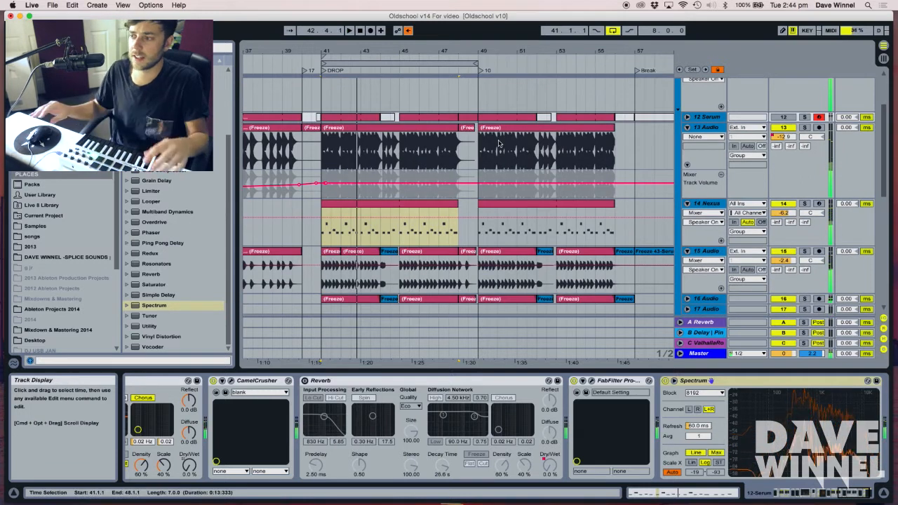
Fold the 13 Audio, 14 Nexus and 15 Audio tracks, and unfold the 18 Serum track with its devices shown
left_click(687, 127)
left_click(687, 138)
left_click(687, 148)
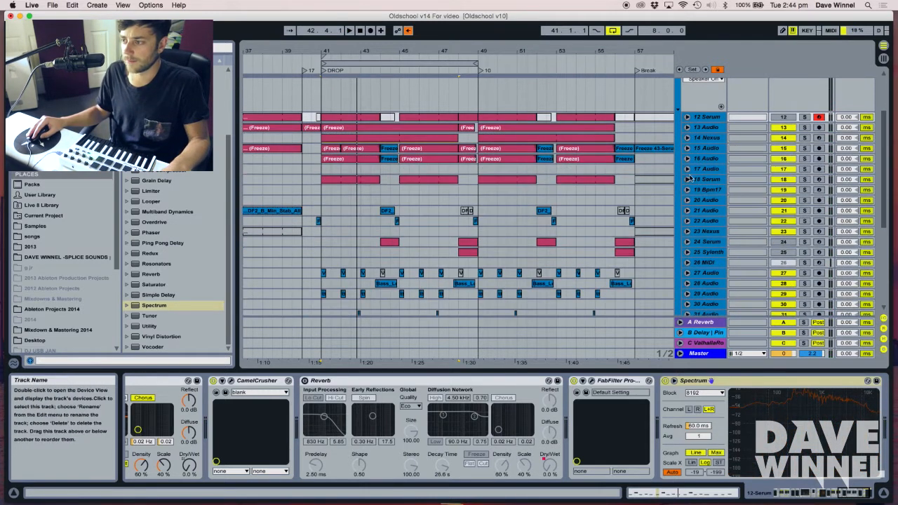
left_click(688, 179)
left_click(691, 180)
scroll(688, 211, "down", 3)
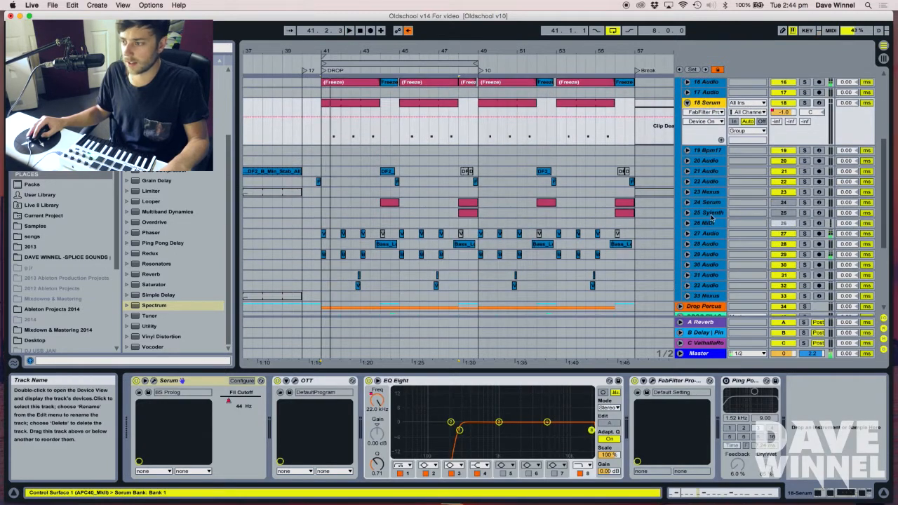
Unfold and solo the 27 Audio track, and play its part from the start of the drop
left_click(687, 234)
left_click(688, 233)
left_click(804, 234)
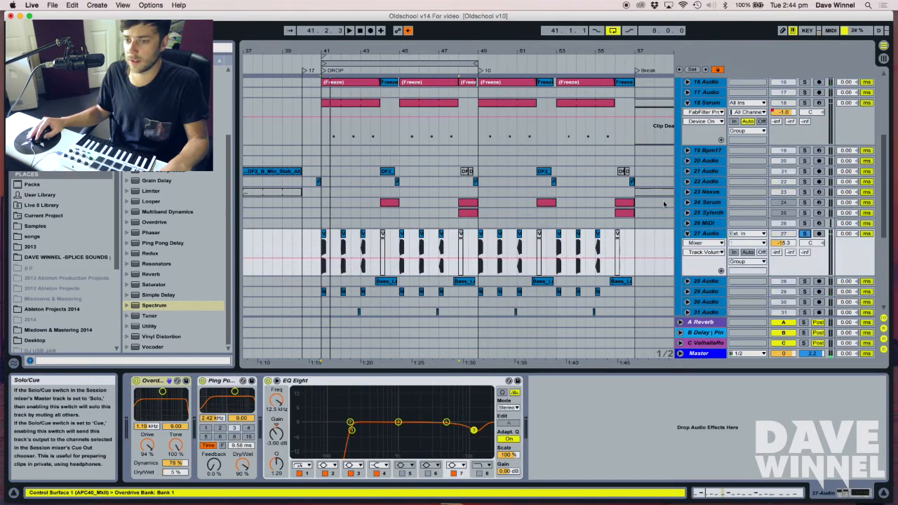
left_click(317, 49)
left_click_drag(328, 50, 364, 77)
key("space")
key("space")
key("space")
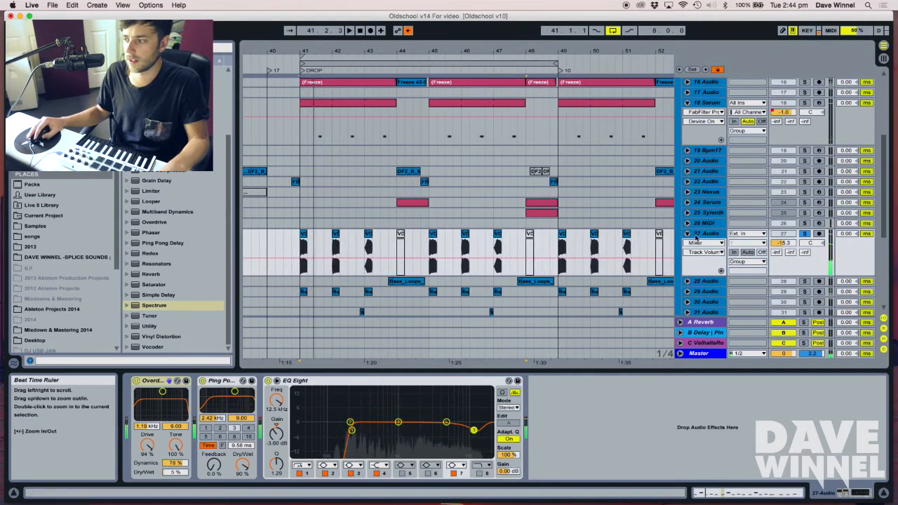
Solo and unfold the 29 Audio track, and play its part at the start of the drop
left_click(806, 291)
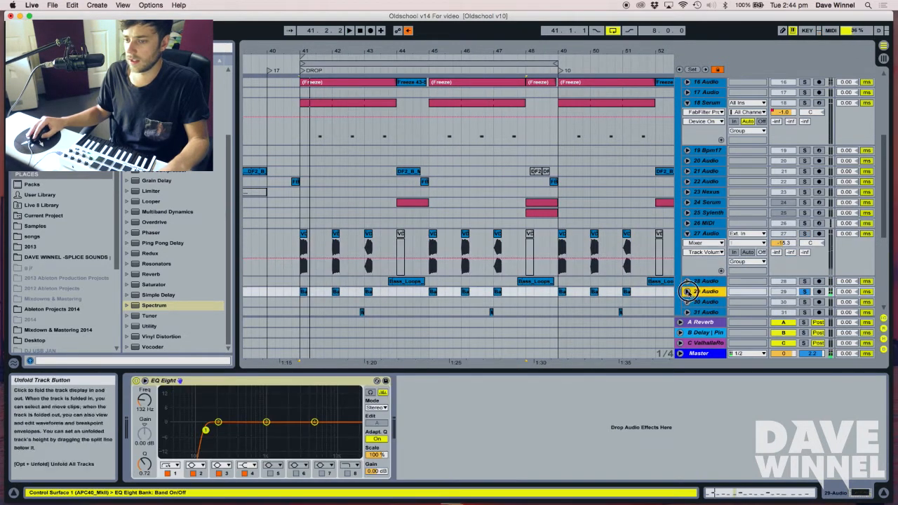
left_click(688, 292)
key("space")
Turn off the solo on 29 Audio and play the start of the drop with the other tracks
mouse_move(309, 51)
left_mouse_down()
mouse_move(307, 69)
mouse_move(327, 69)
mouse_move(327, 52)
mouse_move(344, 49)
left_mouse_up()
left_click(805, 275)
key("space")
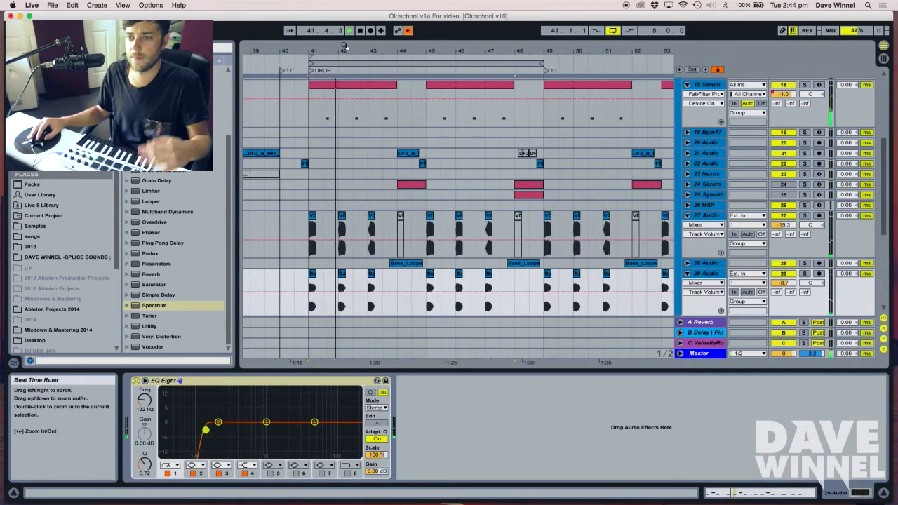
key("space")
scroll(443, 199, "down", 2)
scroll(443, 199, "up", 2)
left_click_drag(410, 50, 386, 55)
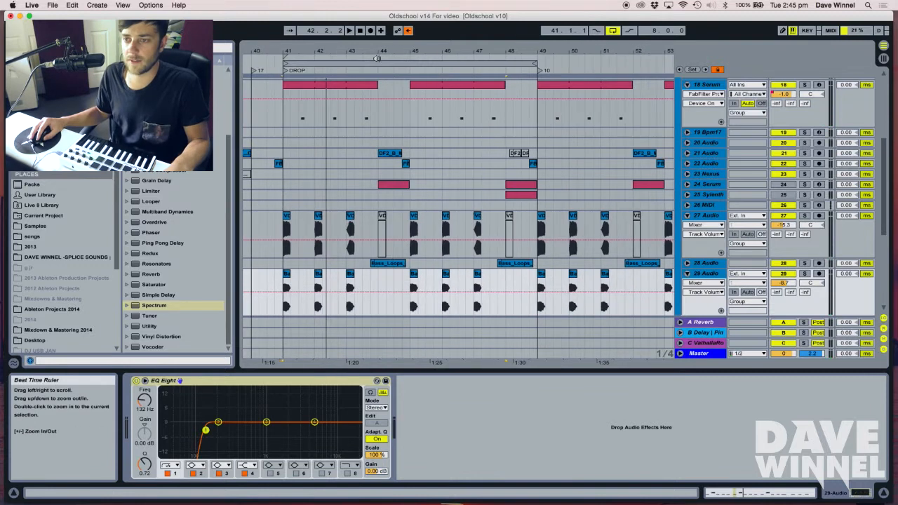
Solo and unfold the 21 Audio track, and select its DF2_B_Min_Stab_All_02 clip at bar 44
left_click(805, 153)
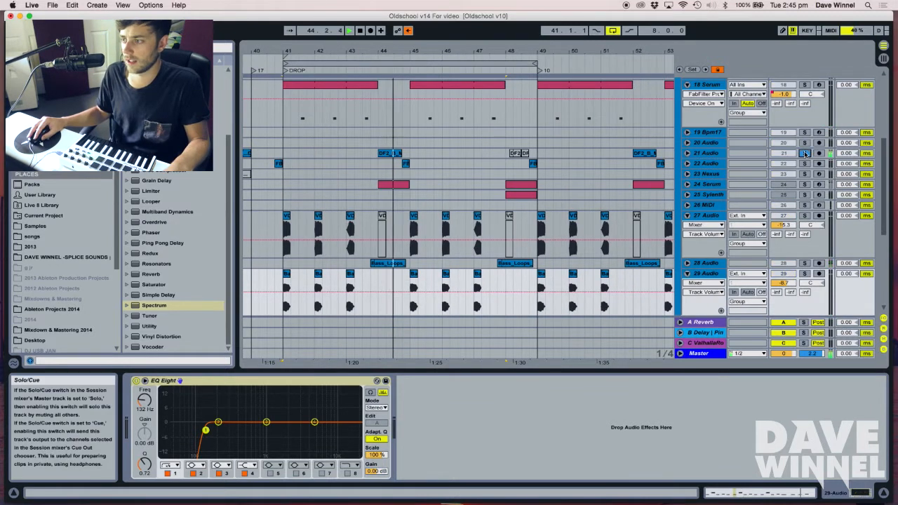
left_click(706, 153)
left_click(687, 153)
left_click_drag(386, 49, 407, 63)
left_click(405, 152)
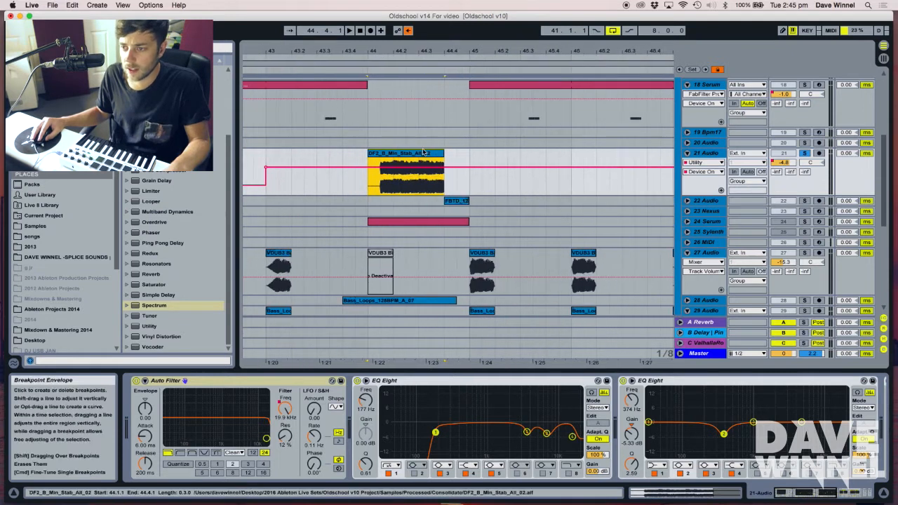
Show the sample details of the DF2_B_Min_Stab_All_02 clip and play it
double_click(409, 153)
key("space")
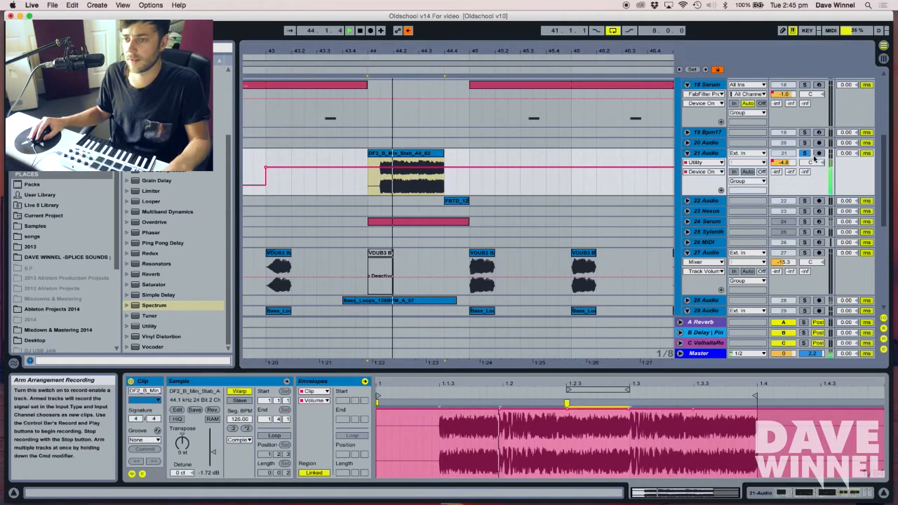
key("space")
key("space")
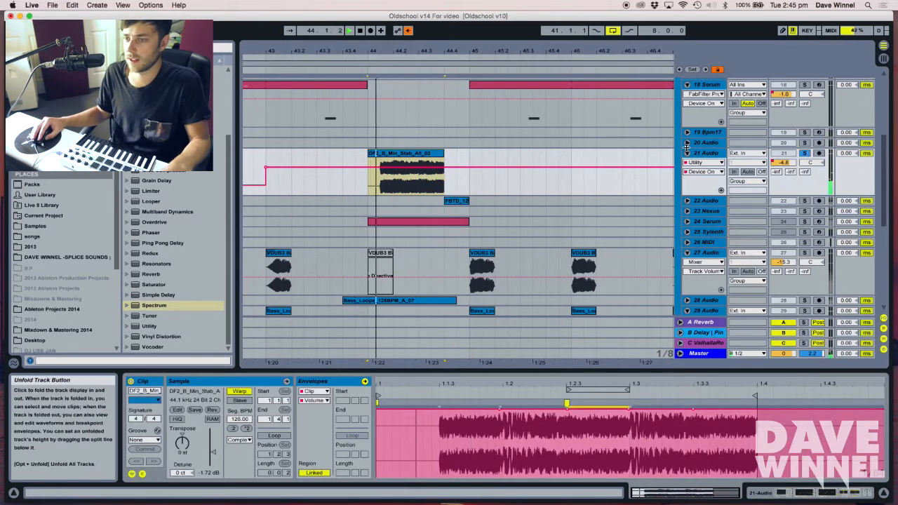
Unfold and solo the 22 Audio track, play its part around the end of bar 44, and clear the track solos
left_click_drag(884, 198, 896, 202)
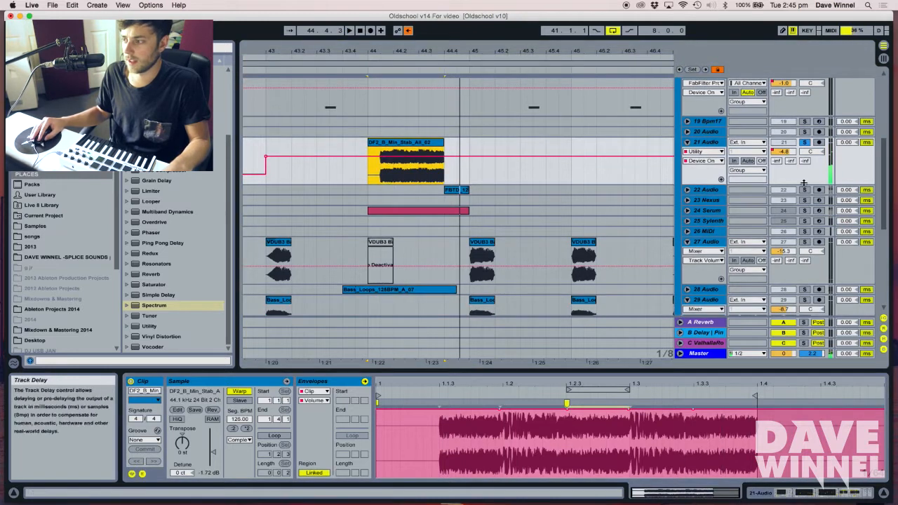
left_click(688, 190)
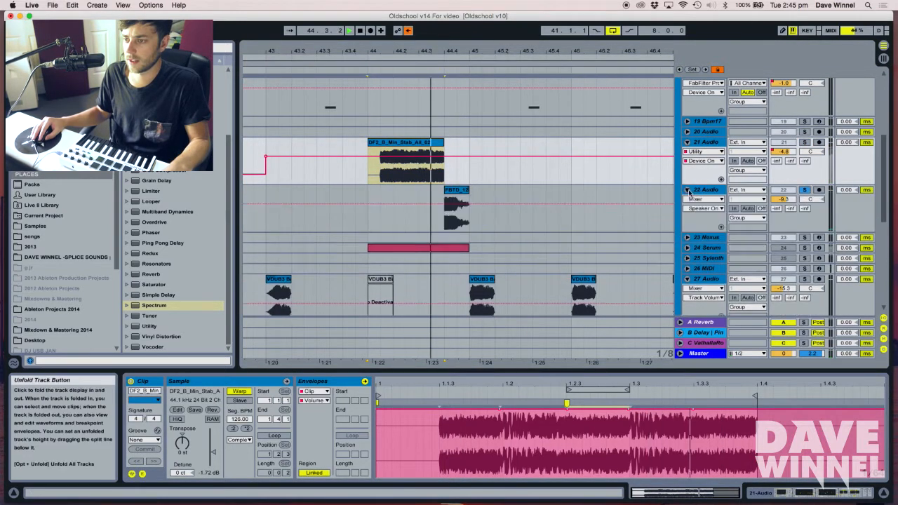
left_click_drag(447, 51, 430, 43)
left_click(805, 142)
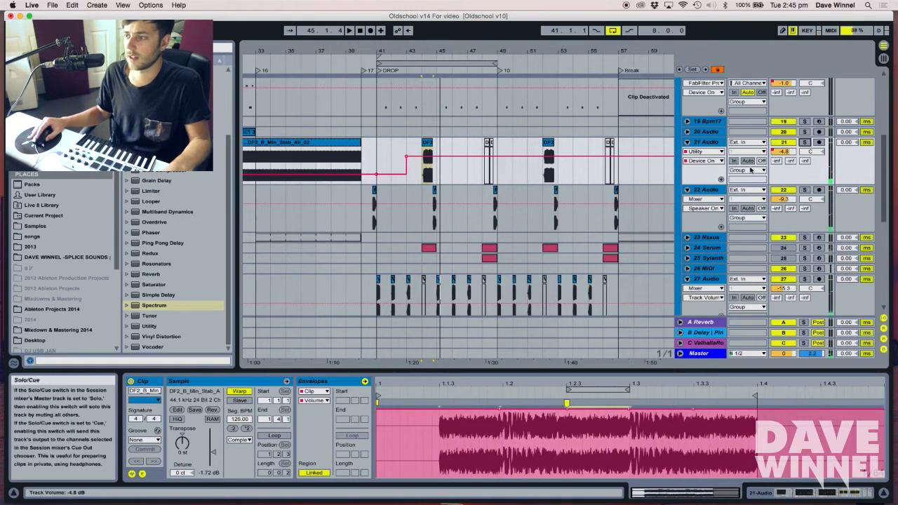
Show the device chain of the 11 Group track and fold the 18 Serum track
scroll(719, 172, "up", 5)
scroll(719, 172, "up", 3)
left_click(709, 114)
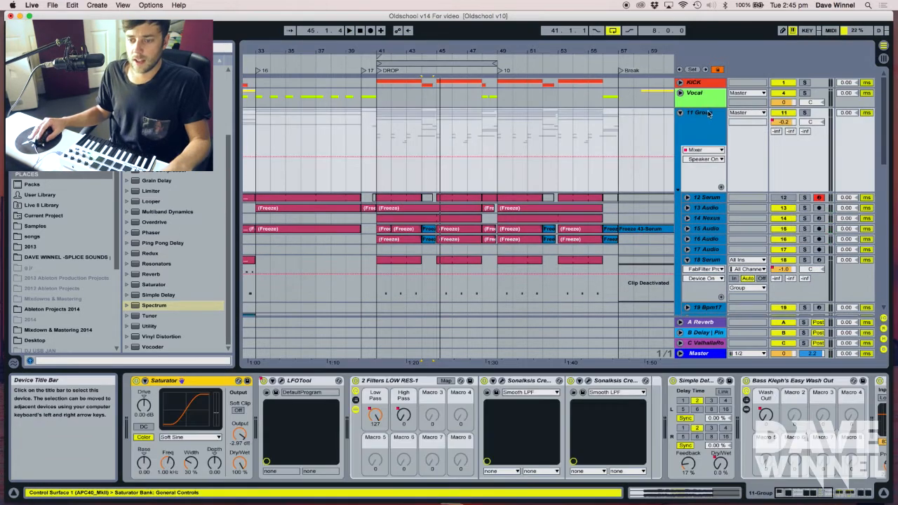
left_click(702, 114)
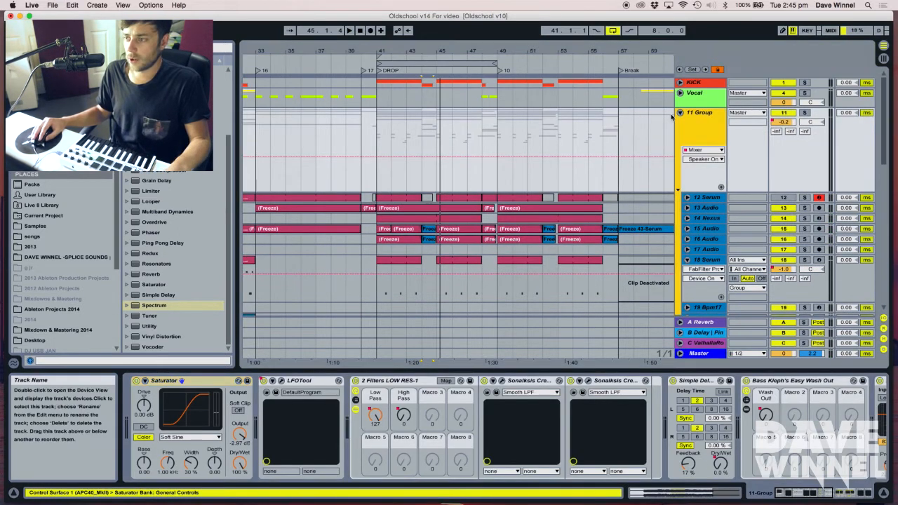
left_click(688, 259)
left_click(704, 116)
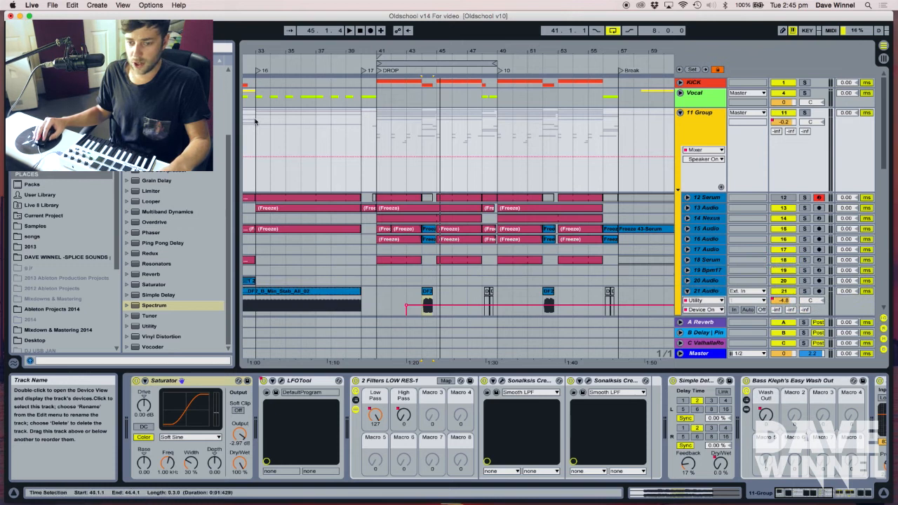
Examine the Saturator and the LFOTool volume curve on the 11 Group track, and close the plug-in window
left_click(160, 382)
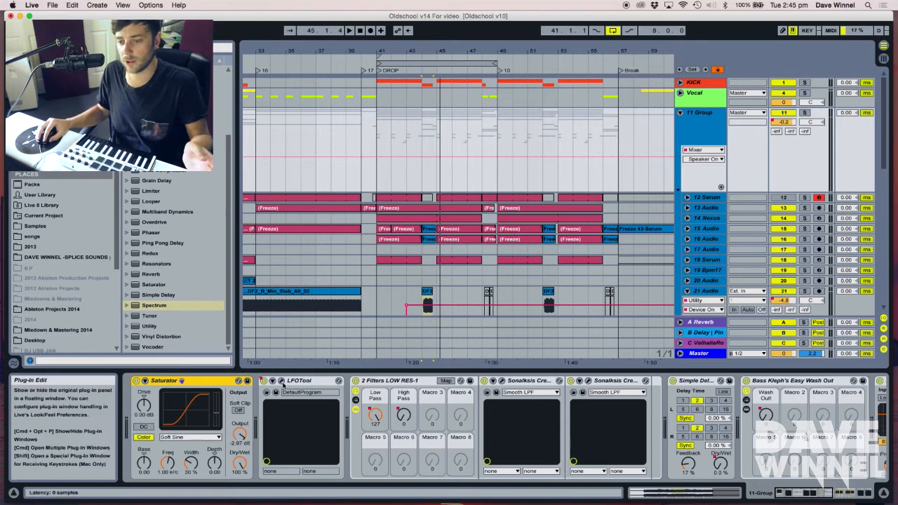
left_click(281, 381)
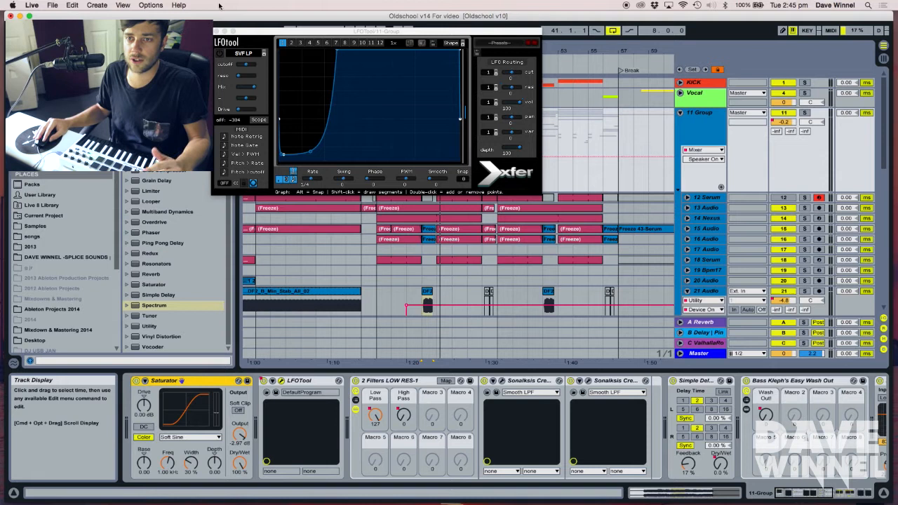
left_click_drag(290, 31, 271, 74)
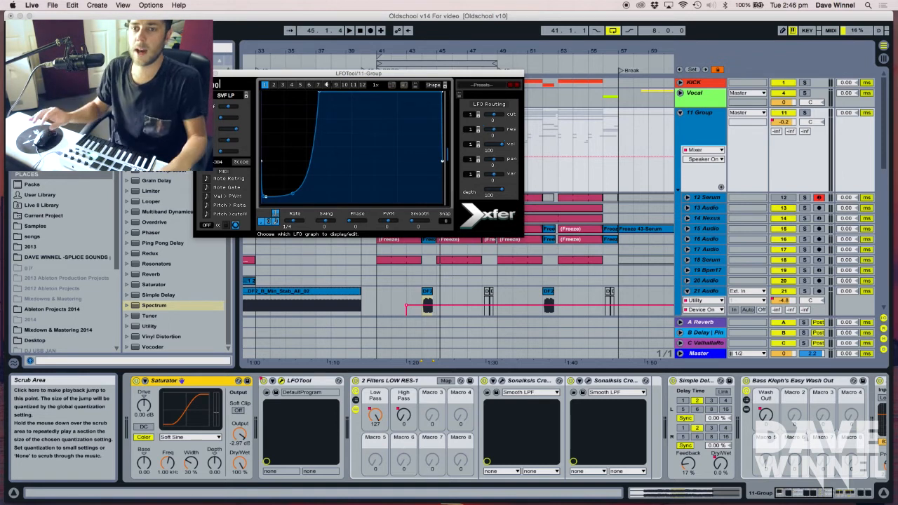
left_click(198, 73)
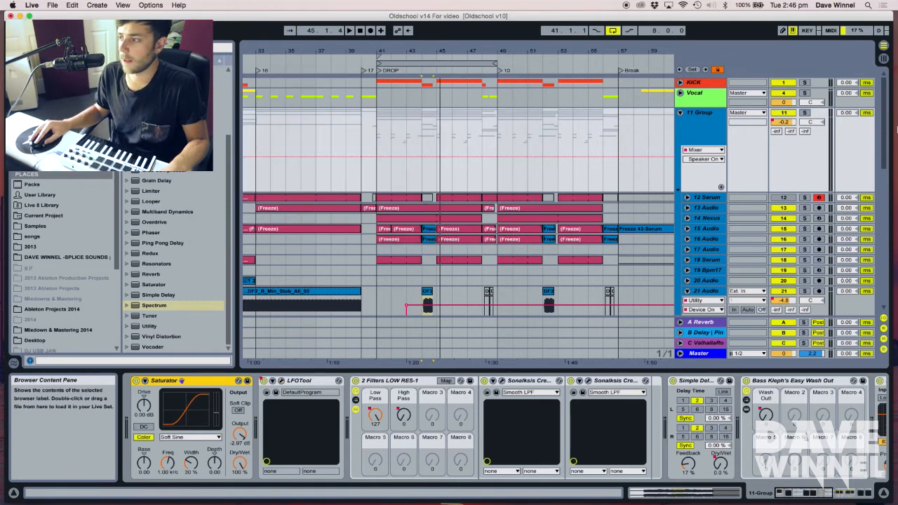
Play the drop and display the Low Pass automation of the 2 Filters LOW RES-1 rack on the 11 Group track
left_click(420, 61)
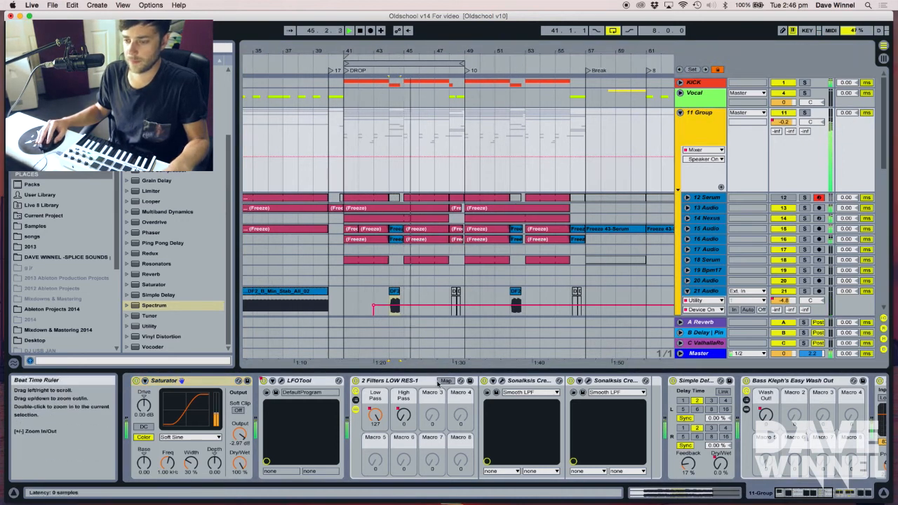
left_click(376, 419)
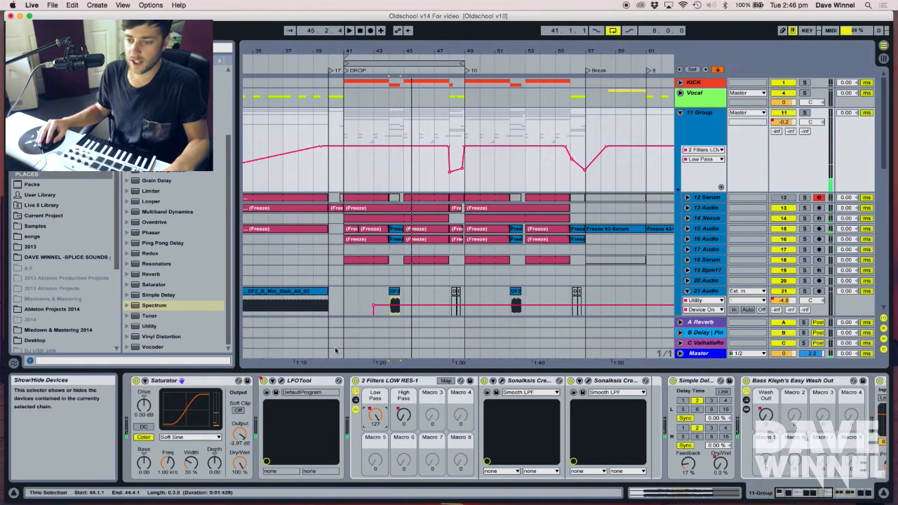
left_click_drag(377, 50, 391, 31)
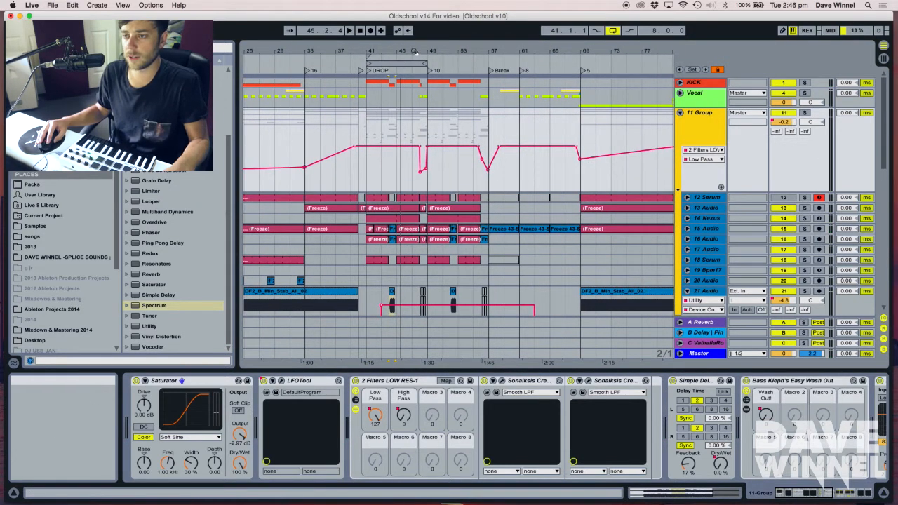
Display the High Pass automation of the 2 Filters LOW RES-1 rack and examine the first Sonalksis Creative Filter's plug-in window
left_click(406, 417)
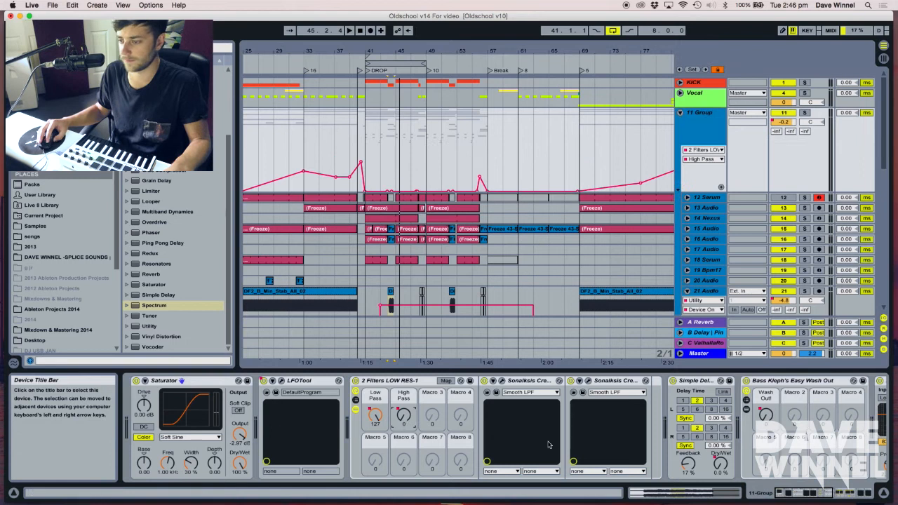
left_click(495, 381)
left_click(502, 381)
left_click_drag(283, 34, 273, 56)
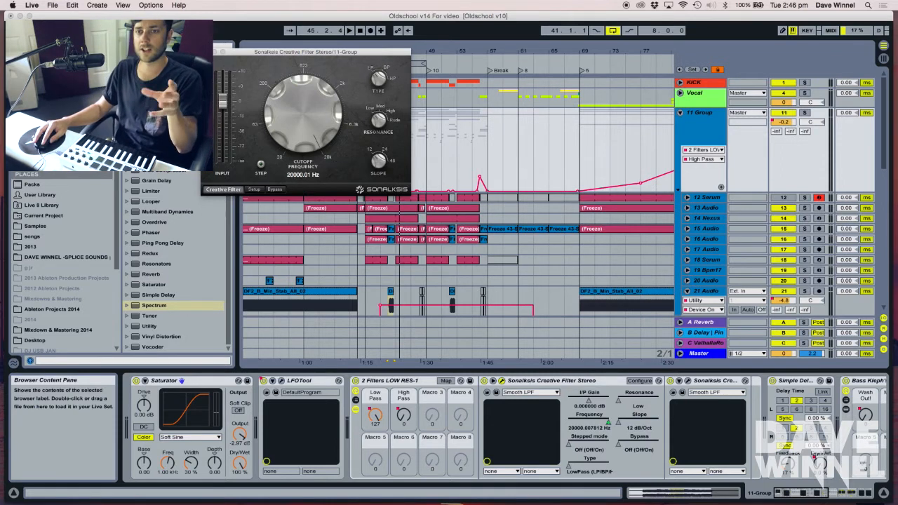
left_click(208, 52)
Display the Simple Delay's Dry/Wet automation on the 11 Group track over the build-up before the 2nd Drop
left_click_drag(386, 49, 368, 48)
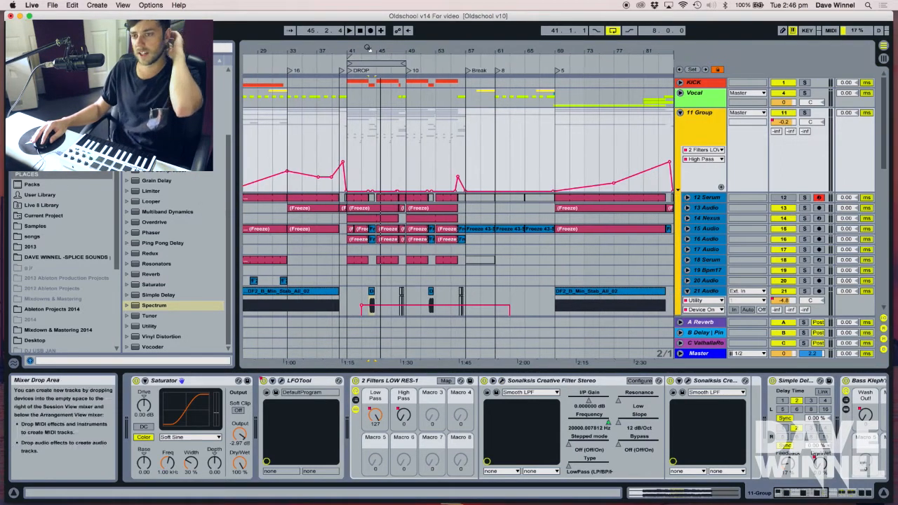
scroll(176, 141, "up", 5)
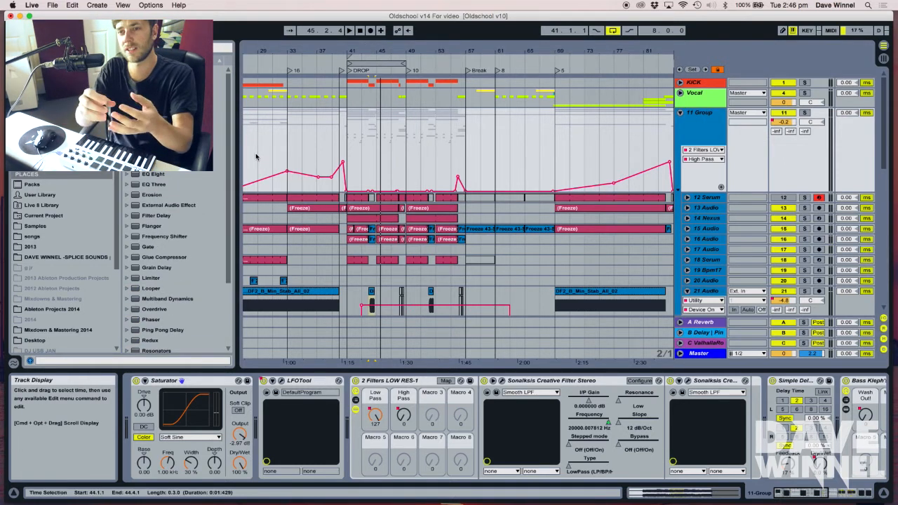
left_click_drag(365, 51, 371, 44)
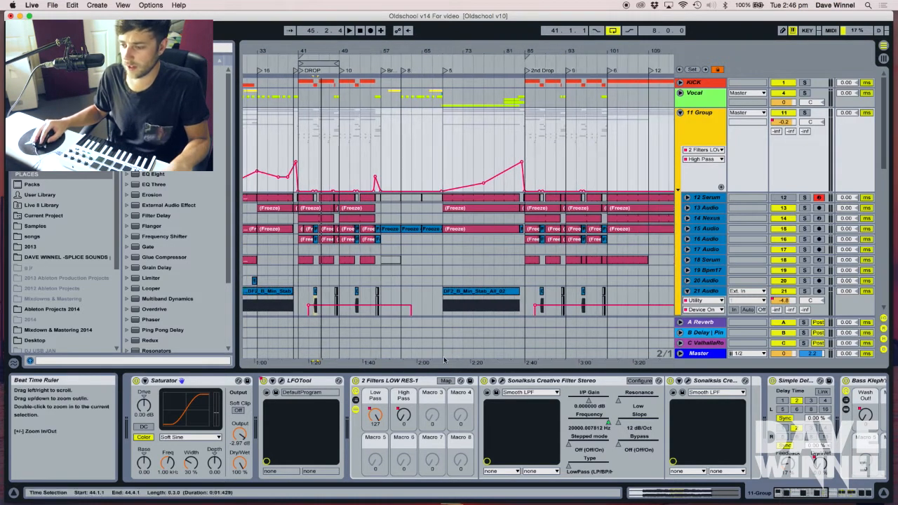
left_click(834, 490)
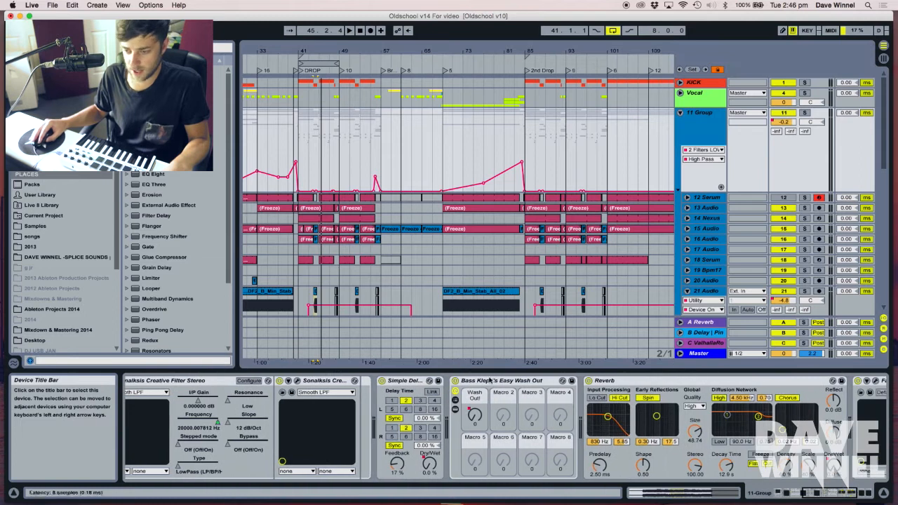
left_click(428, 466)
left_click(429, 465)
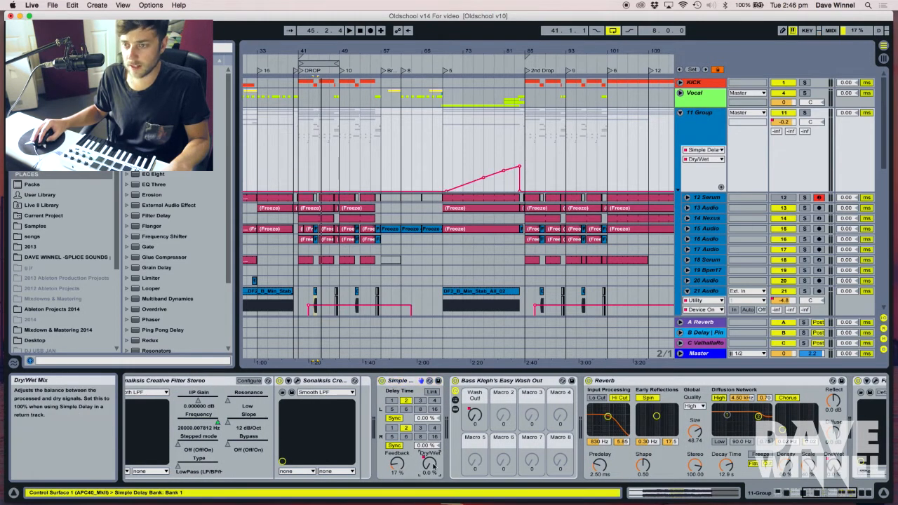
left_click_drag(481, 51, 481, 41)
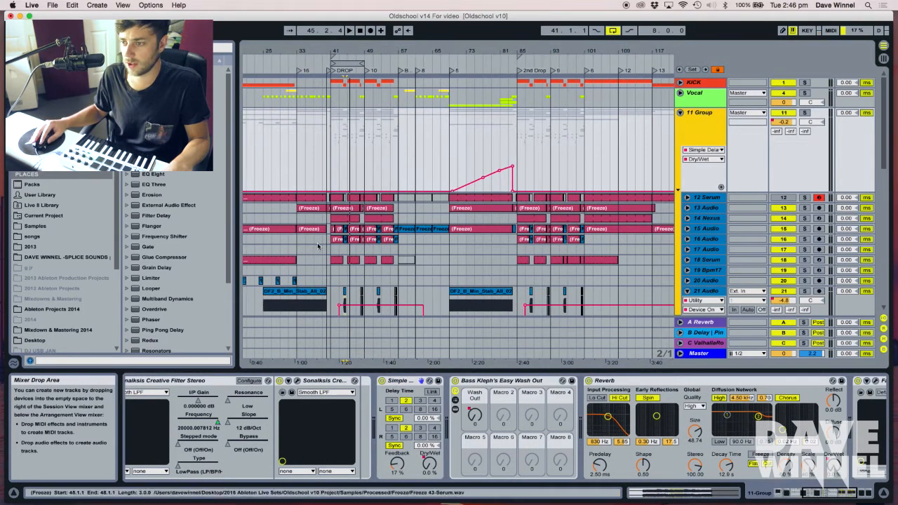
Display the Wash Out automation of Bass Kleph's Easy Wash Out rack, folding and unfolding the rack
left_click(491, 383)
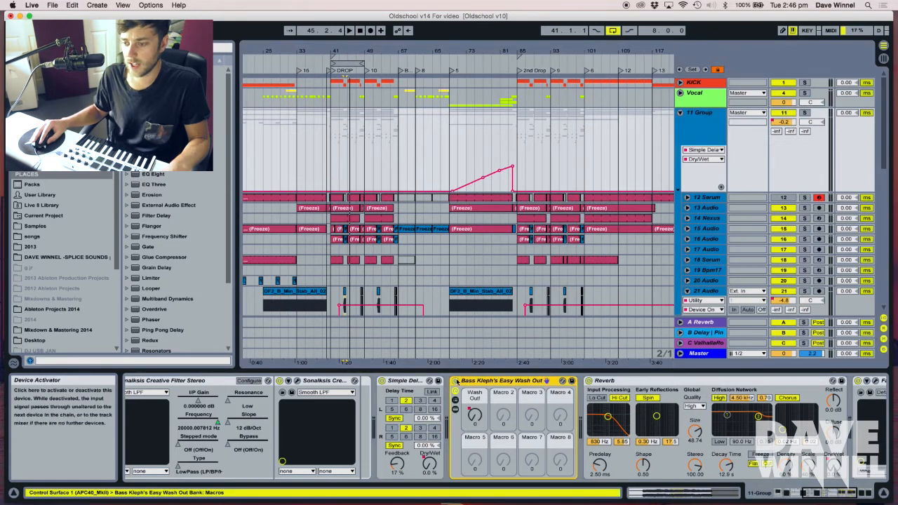
left_click(476, 415)
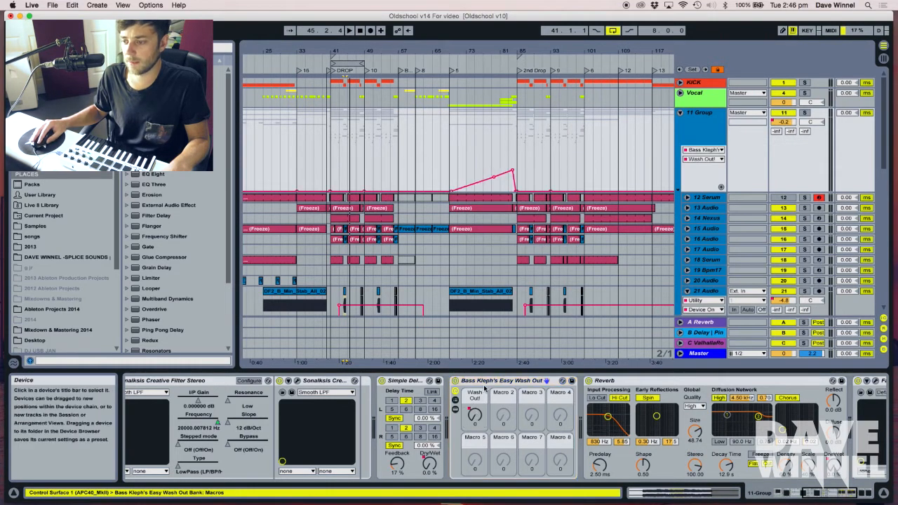
double_click(491, 381)
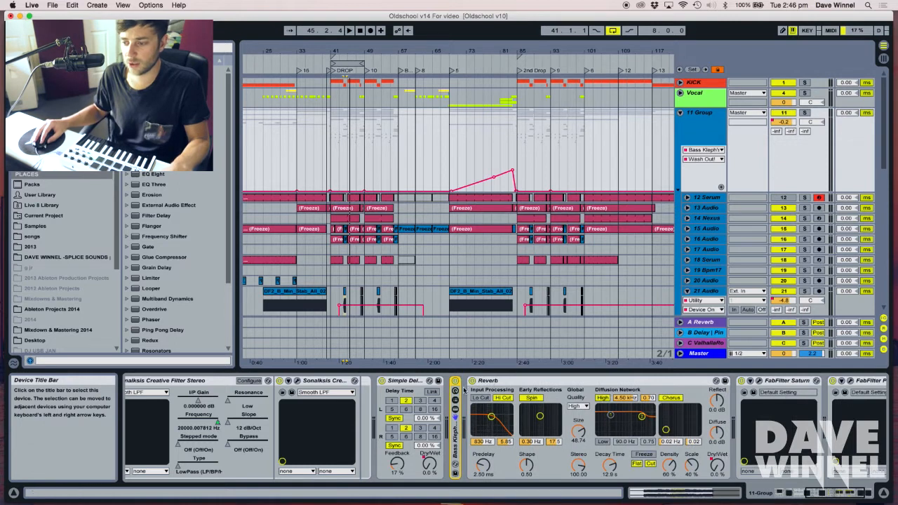
double_click(455, 452)
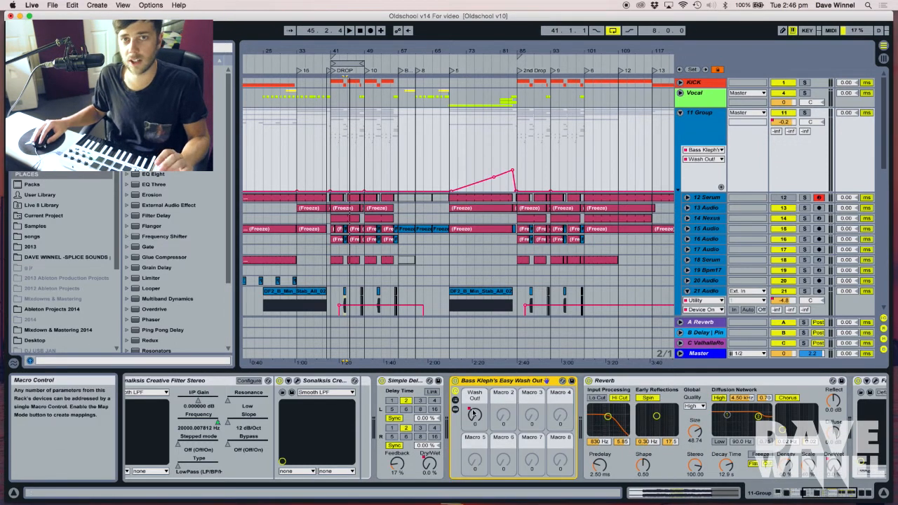
left_click(476, 418)
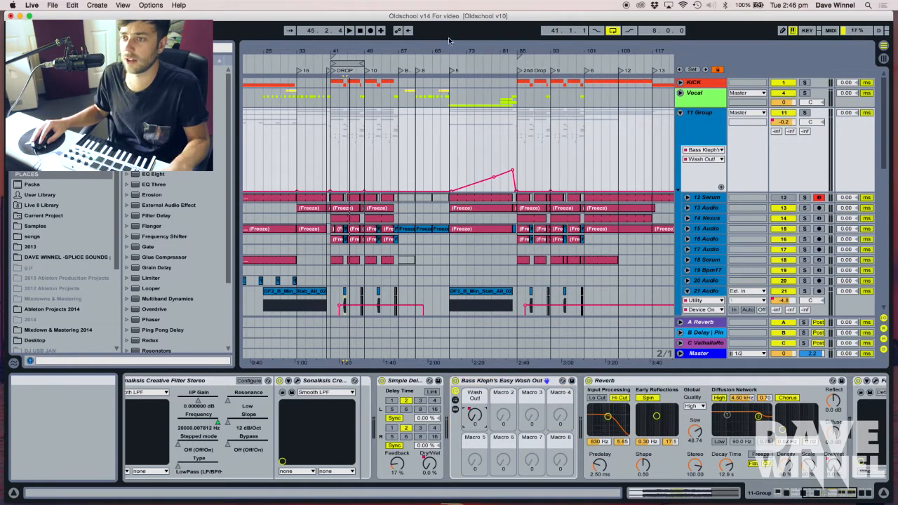
Solo the 11 Group track, play the looped drop from bar 41, and view the devices inside the Easy Wash Out rack
left_click(346, 63)
left_click_drag(342, 51, 342, 68)
left_click(806, 112)
key("space")
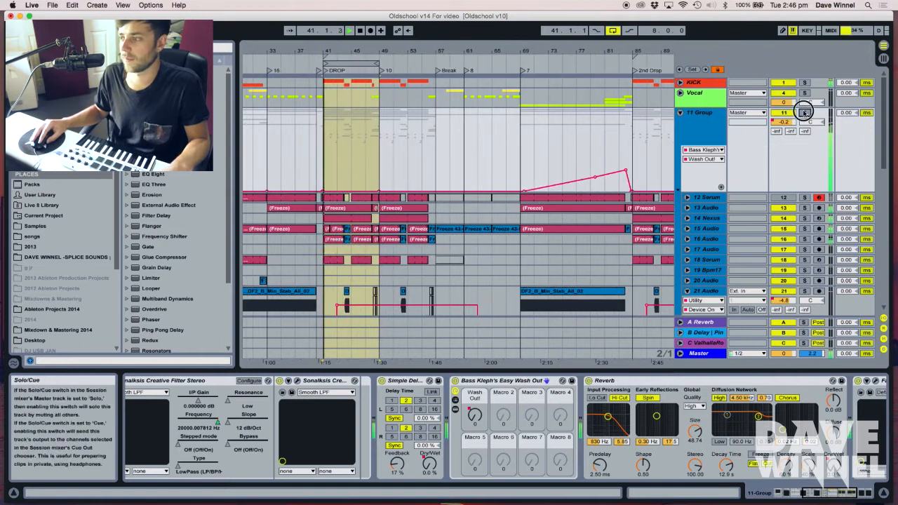
left_click(455, 409)
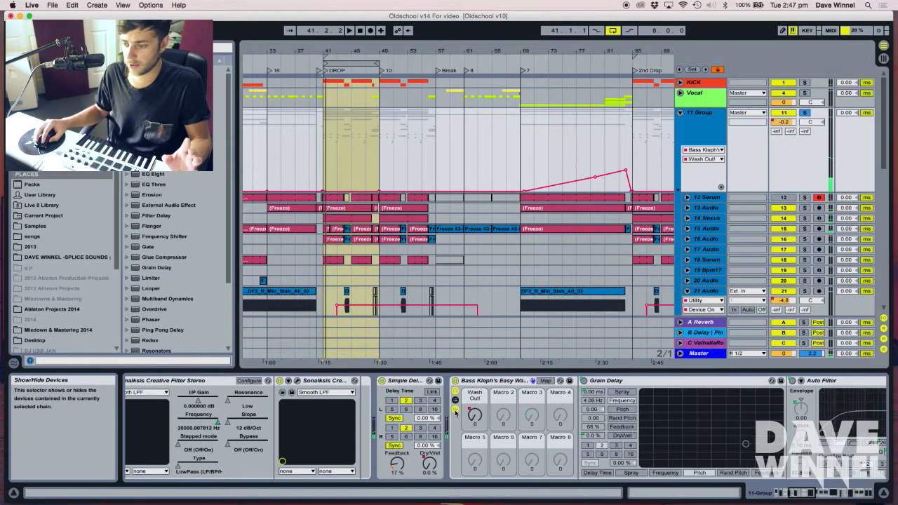
left_click(454, 411)
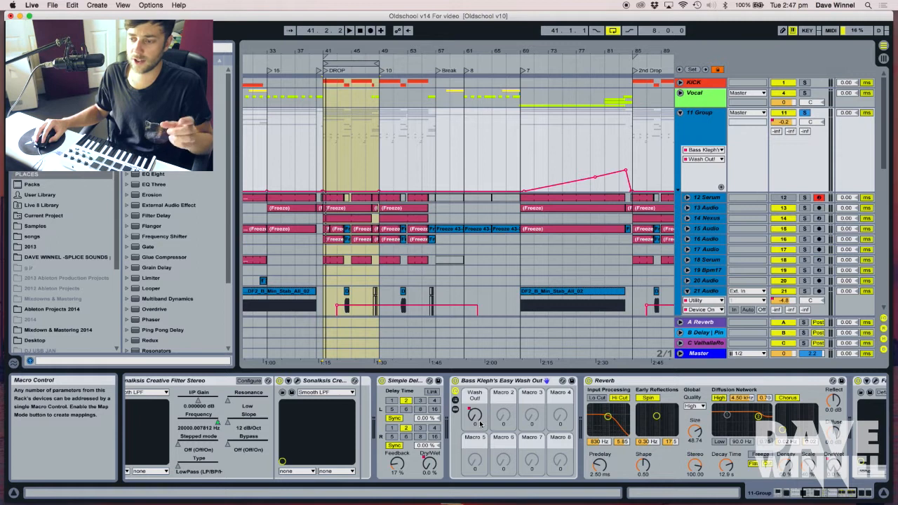
Audition the Wash Out macro on the drop, clear the 11 Group solo, and re-enable the overridden automation
left_click_drag(475, 415, 479, 464)
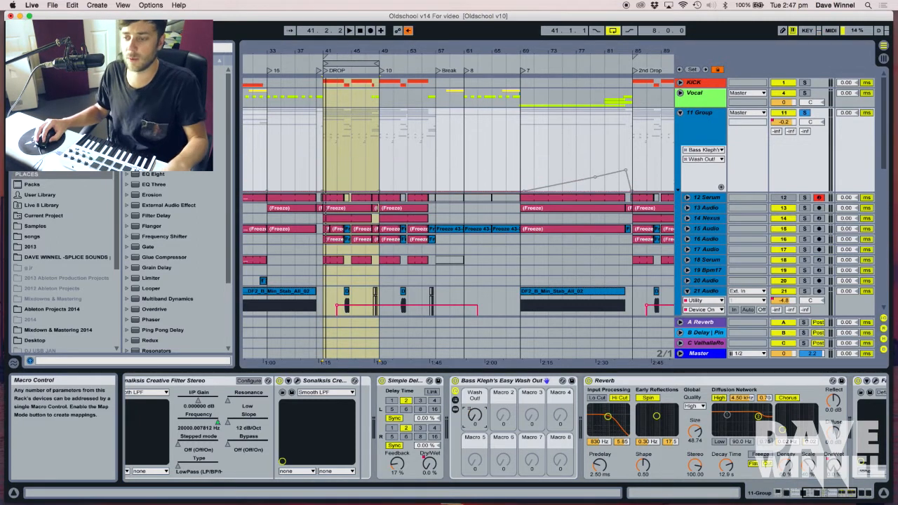
key("F11")
key("F11")
key("space")
mouse_move(475, 419)
left_mouse_down()
mouse_move(475, 376)
mouse_move(475, 419)
left_mouse_up()
key("space")
left_click(806, 113)
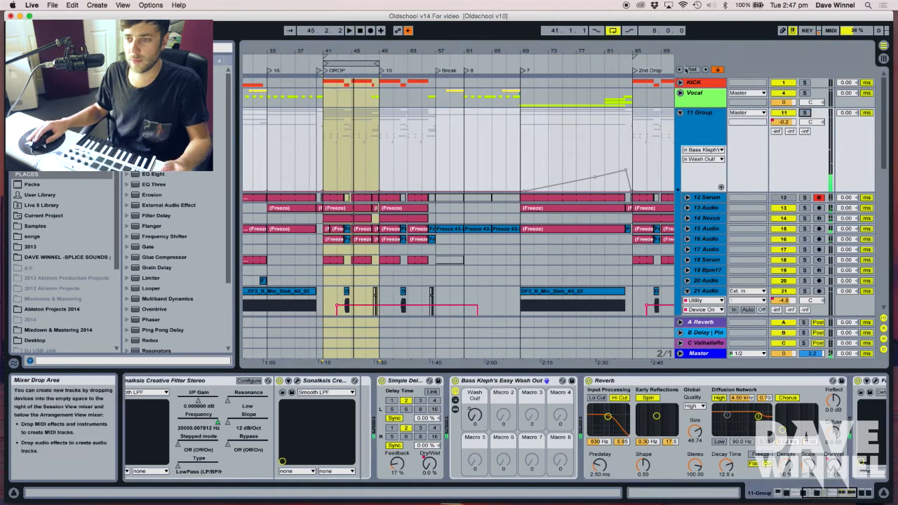
mouse_move(359, 49)
left_mouse_down()
mouse_move(360, 40)
mouse_move(347, 40)
left_mouse_up()
left_click(407, 31)
Display the Reverb's Dry/Wet automation on the 11 Group track in the bars leading into the drop
scroll(394, 393, "right", 5)
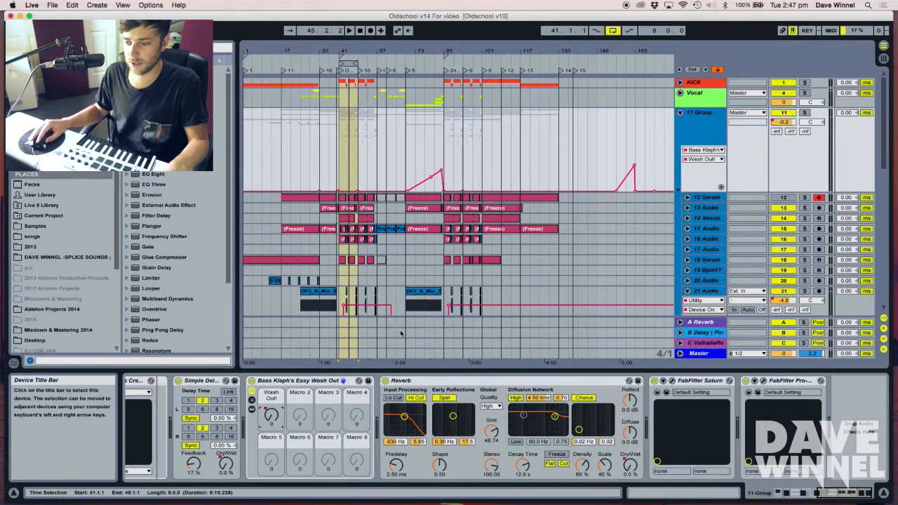
left_click(632, 465)
left_click_drag(337, 361, 337, 394)
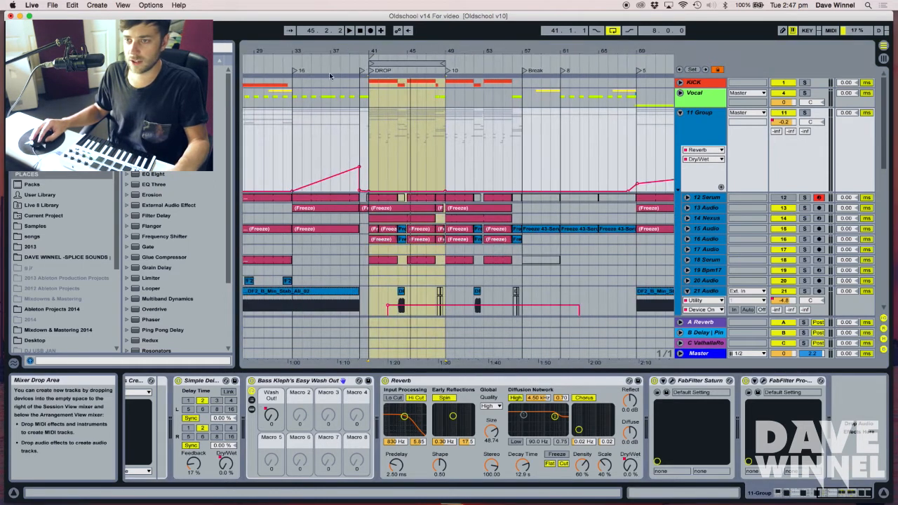
Examine the FabFilter Saturn and Pro-Q 2 settings on the 11 Group track, and close both plug-in windows
left_click(671, 380)
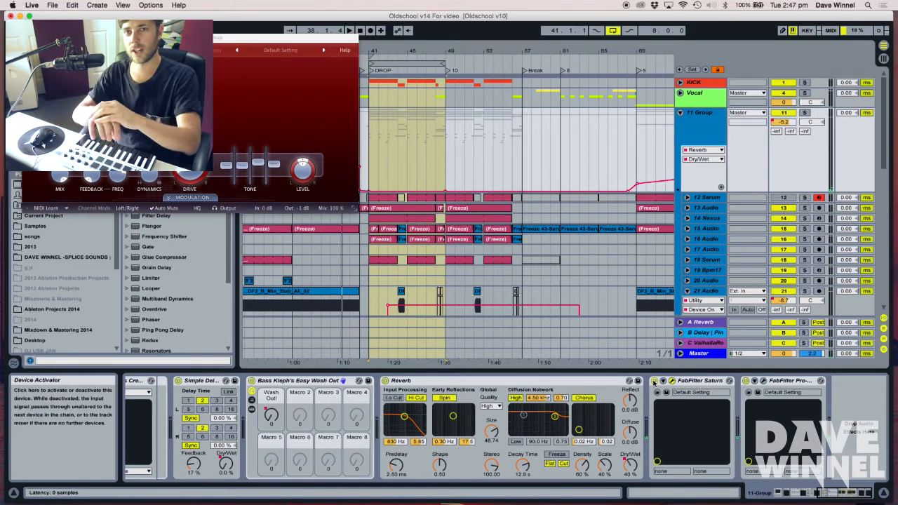
left_click(764, 382)
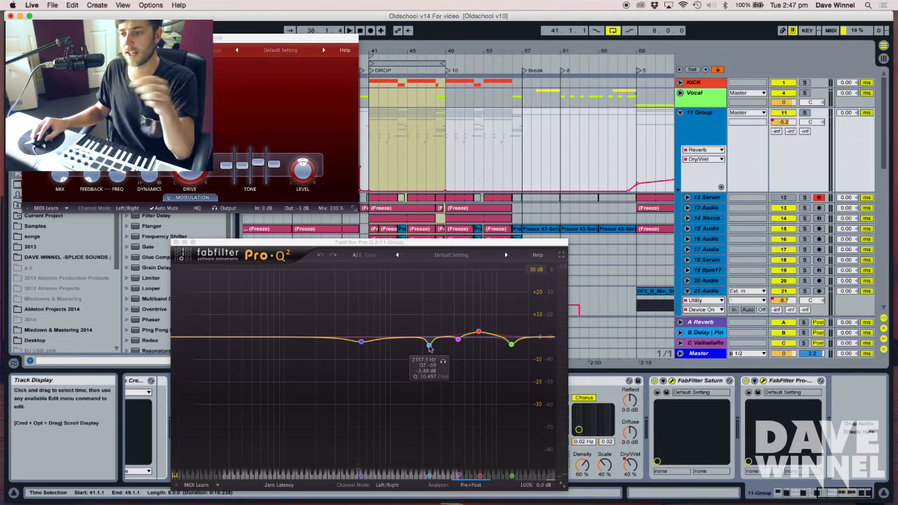
left_click(175, 243)
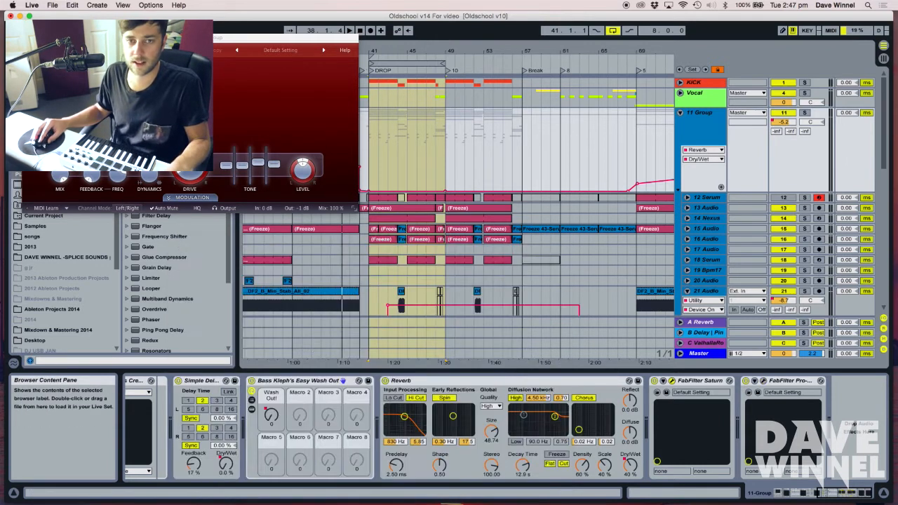
left_click(26, 38)
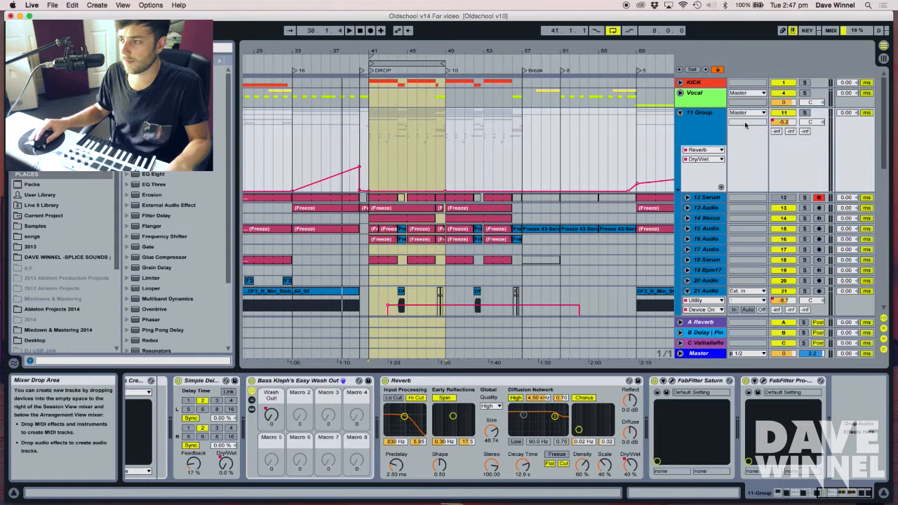
Fold the 11 Group track and unfold the BREAK STUFF group track
left_click(679, 112)
left_click(706, 151)
left_click(710, 165)
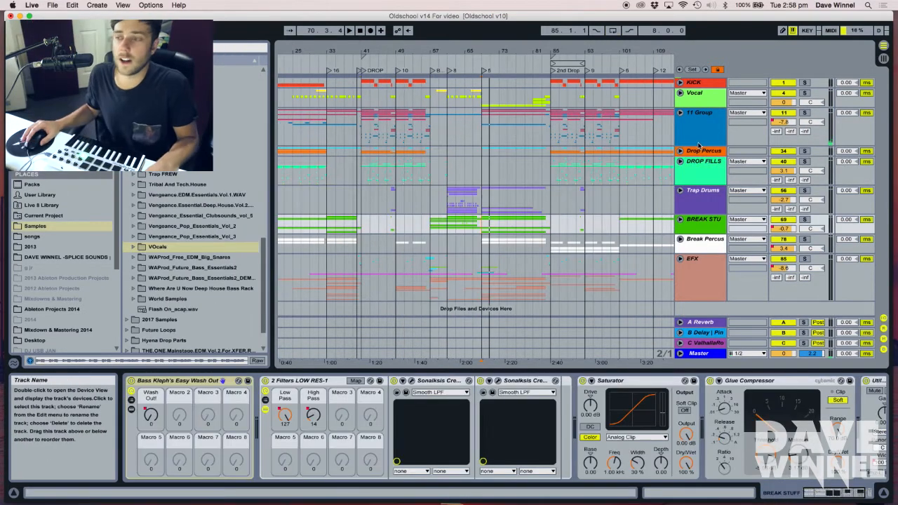
left_click(680, 220)
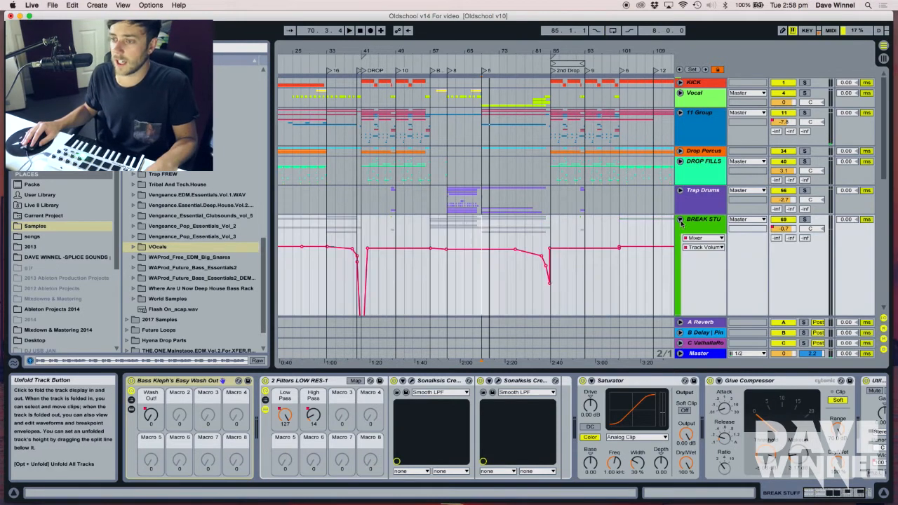
Solo the 71 Audio horn track in the BREAK STUFF group and play the break from bar 61
scroll(487, 232, "down", 5)
left_click_drag(451, 50, 444, 93)
left_click_drag(404, 49, 402, 62)
left_click(391, 229)
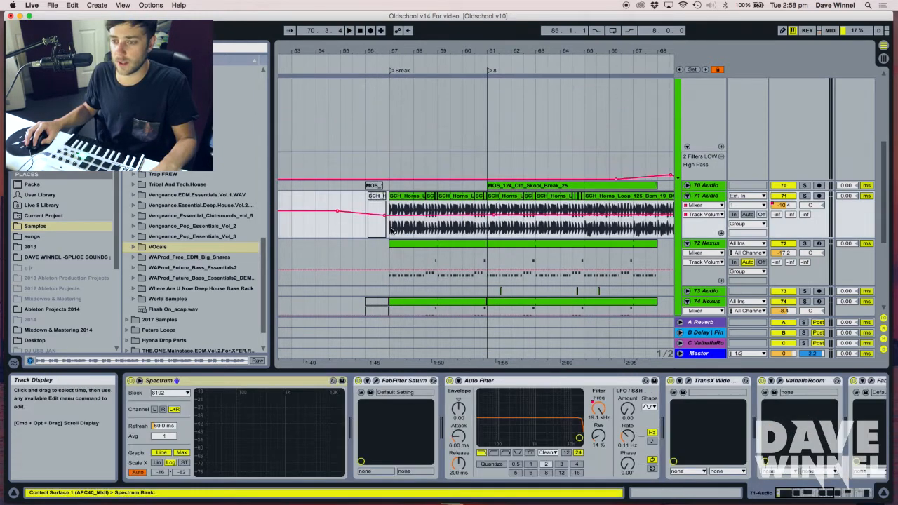
left_click(805, 197)
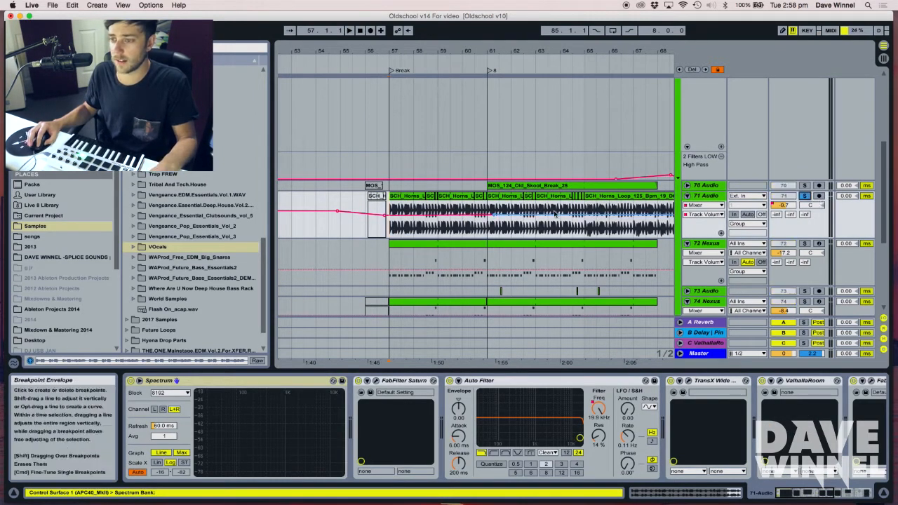
left_click(487, 227)
key("space")
Stop playback and reveal the SCH_Horns_Loop clip at bar 61 in the browser, widening the browser to show its file name
mouse_move(511, 52)
left_mouse_down()
mouse_move(356, 49)
mouse_move(409, 47)
left_mouse_up()
left_click(409, 197)
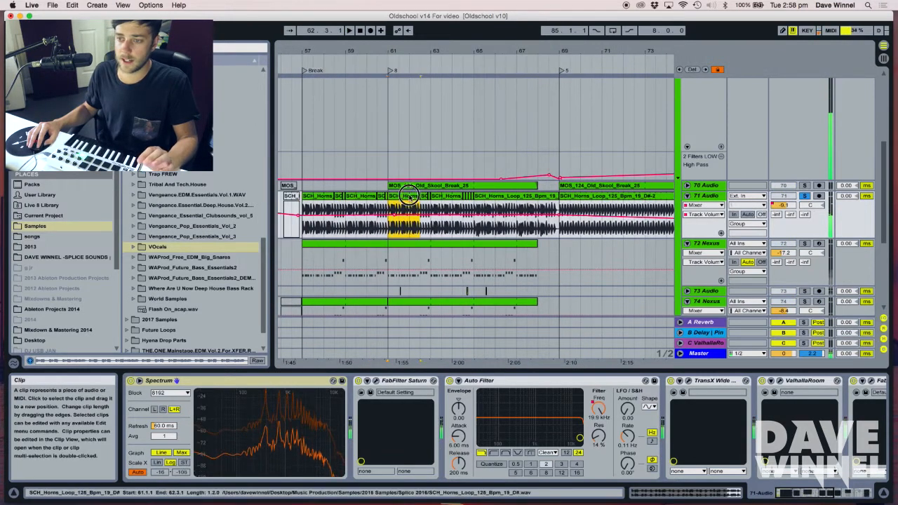
key("space")
right_click(407, 197)
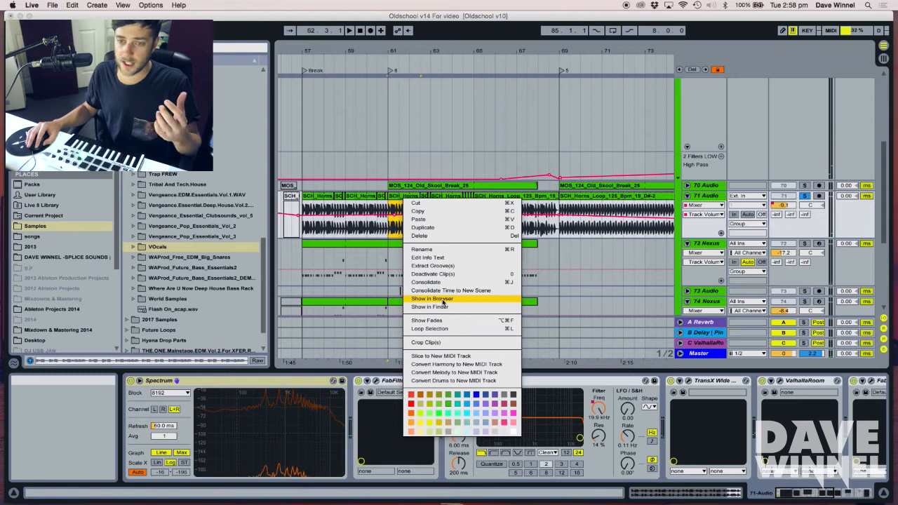
left_click(416, 298)
left_click_drag(272, 330, 295, 329)
scroll(255, 317, "down", 1)
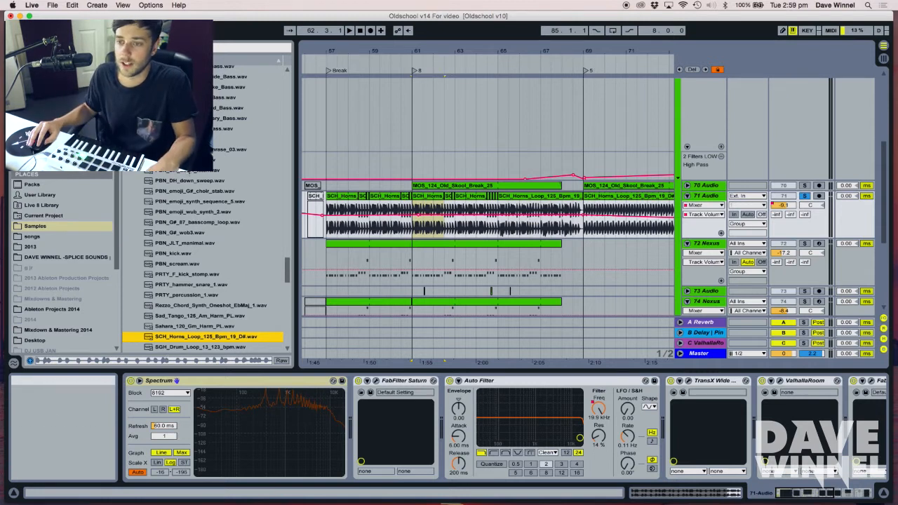
Play the soloed 71 Audio horn loop from the start of the break at bar 57
left_click(330, 210)
key("space")
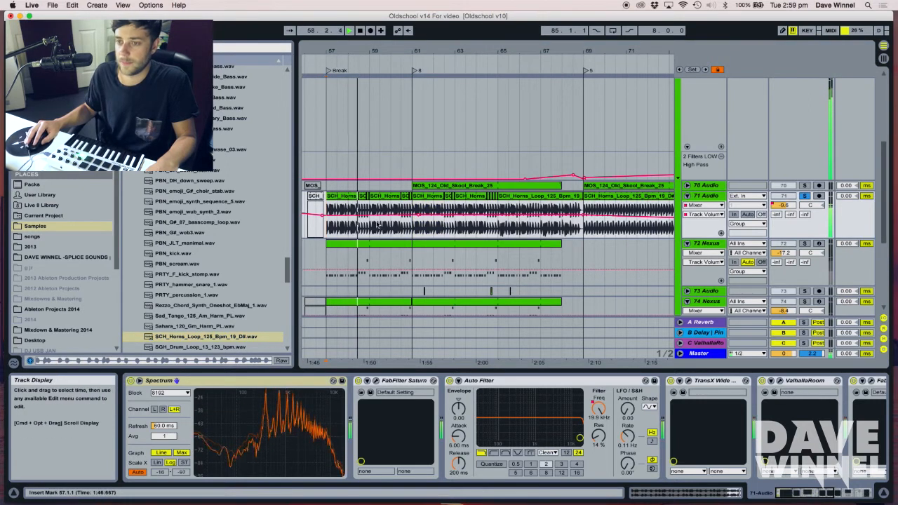
left_click_drag(358, 51, 475, 230)
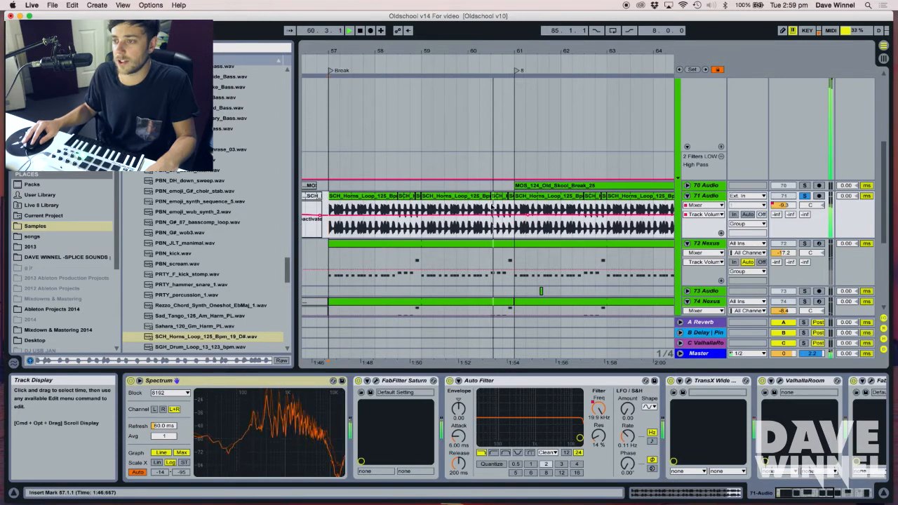
key("space")
Solo the 75 Nexus track, play its part from bar 61, and show its device chain
left_click_drag(509, 54, 453, 50)
scroll(462, 135, "down", 3)
left_click_drag(450, 71, 440, 44)
left_click(805, 186)
left_click(386, 218)
key("space")
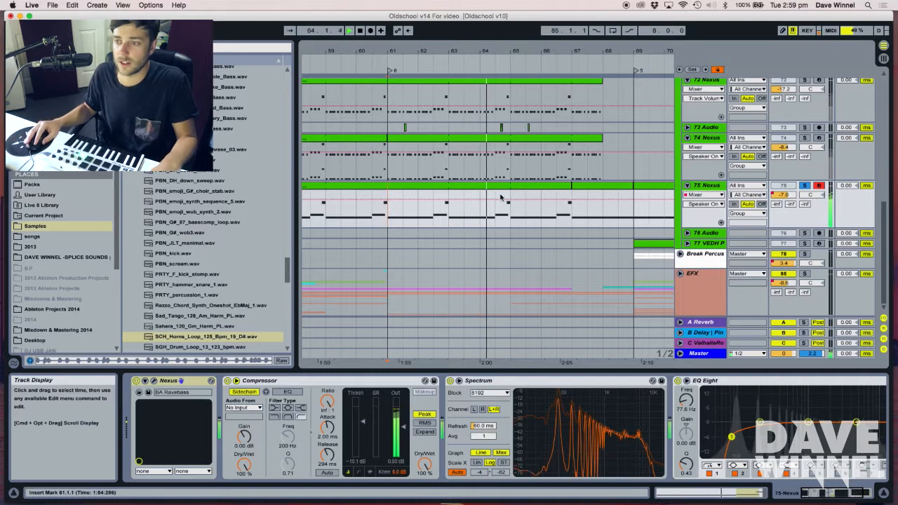
left_click_drag(501, 51, 486, 38)
key("space")
double_click(709, 186)
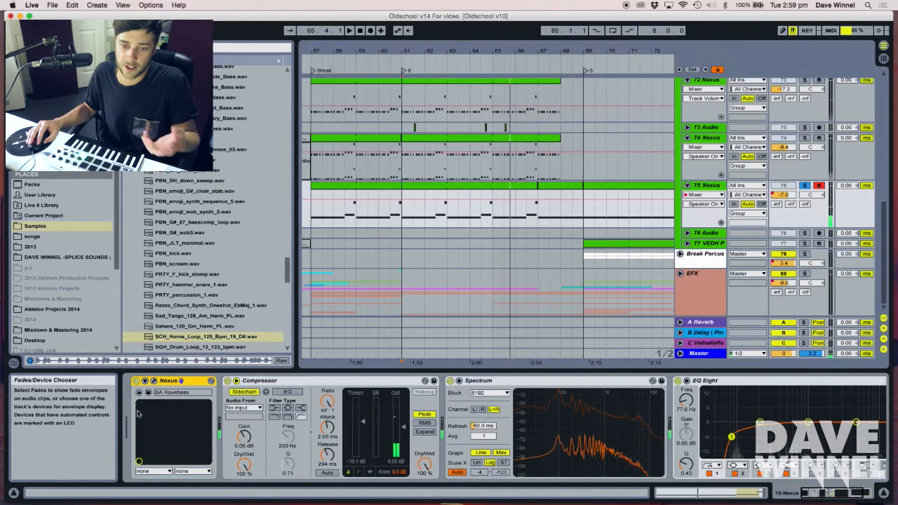
Open the Nexus instrument on track 75 and show its BA Ravebass preset in the library
left_click(154, 381)
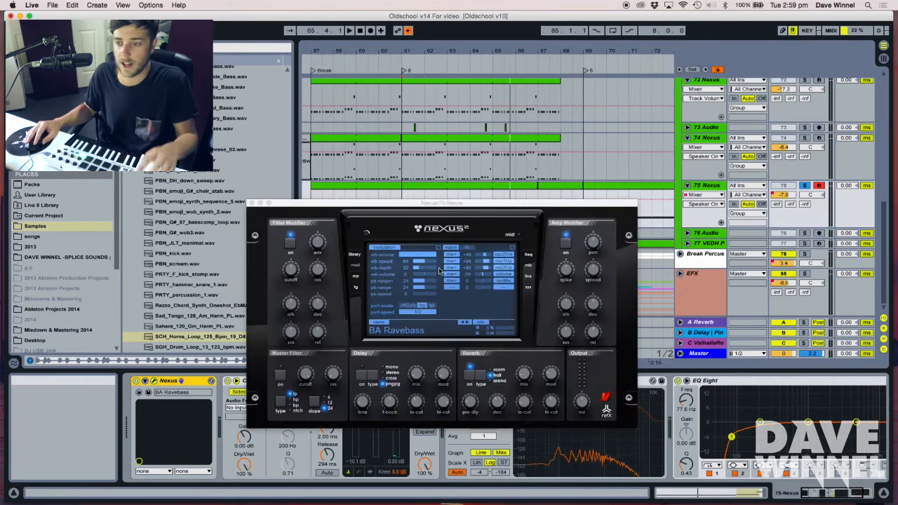
left_click(356, 255)
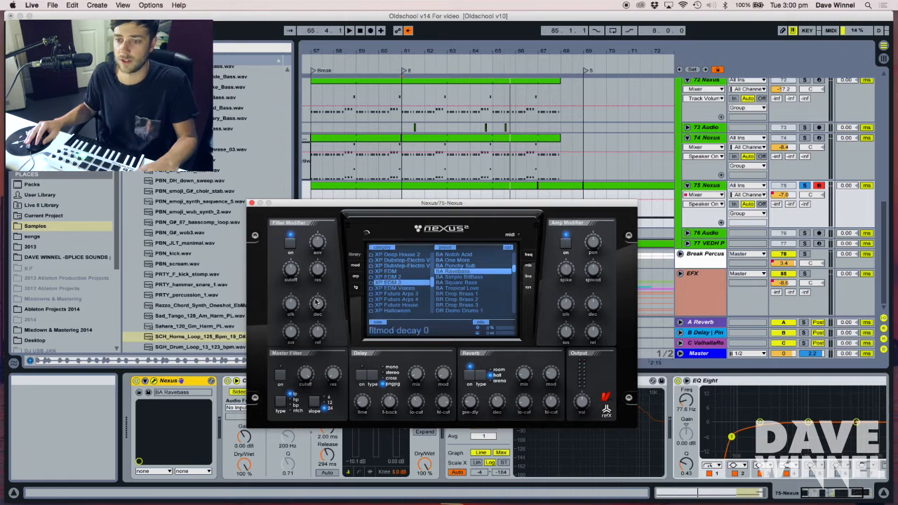
Play the Ravebass part while sweeping the filter modifier cutoff, close Nexus, and re-enable the overridden automation
key("space")
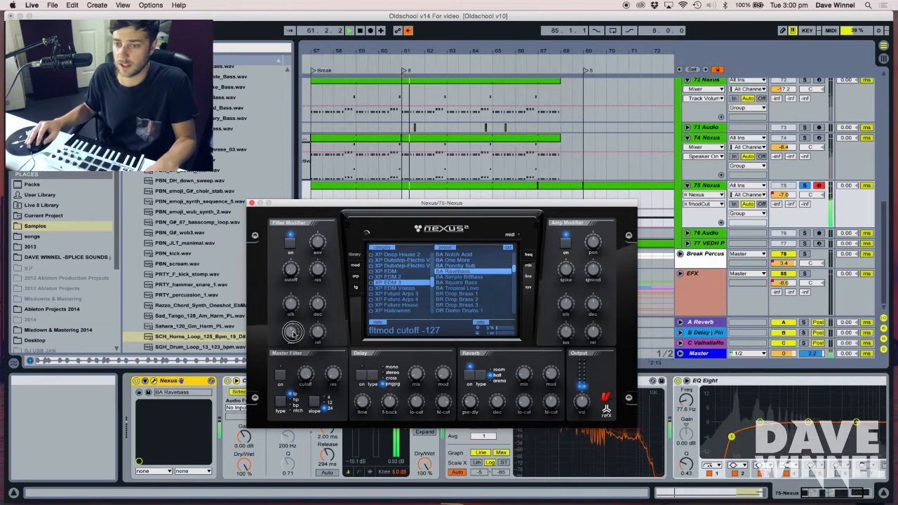
left_click(294, 304)
left_click_drag(293, 300, 296, 274)
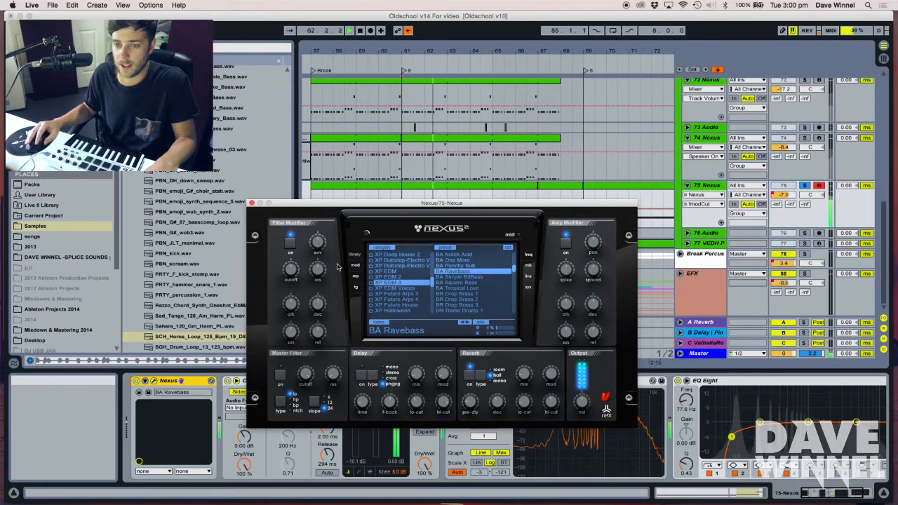
key("space")
left_click(251, 204)
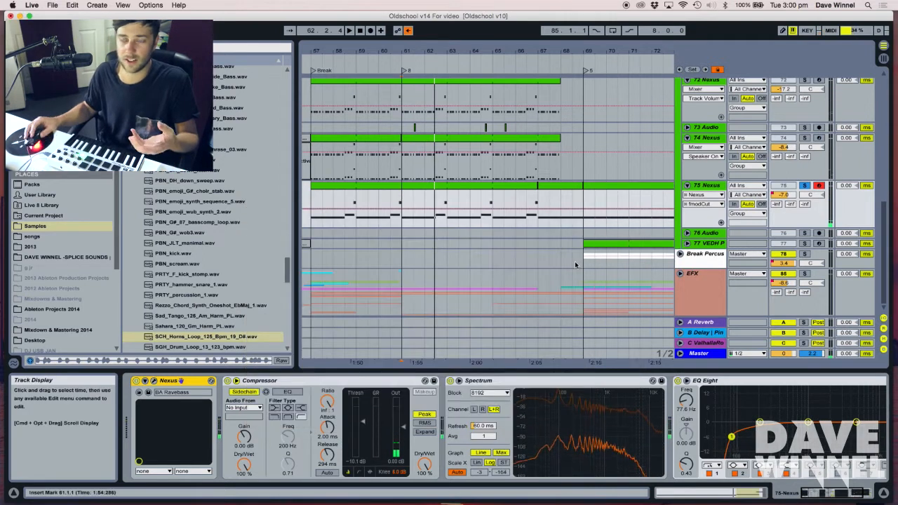
left_click_drag(400, 52, 399, 35)
left_click(409, 32)
Solo the 74 Nexus track and play its part from bar 61
scroll(581, 164, "up", 3)
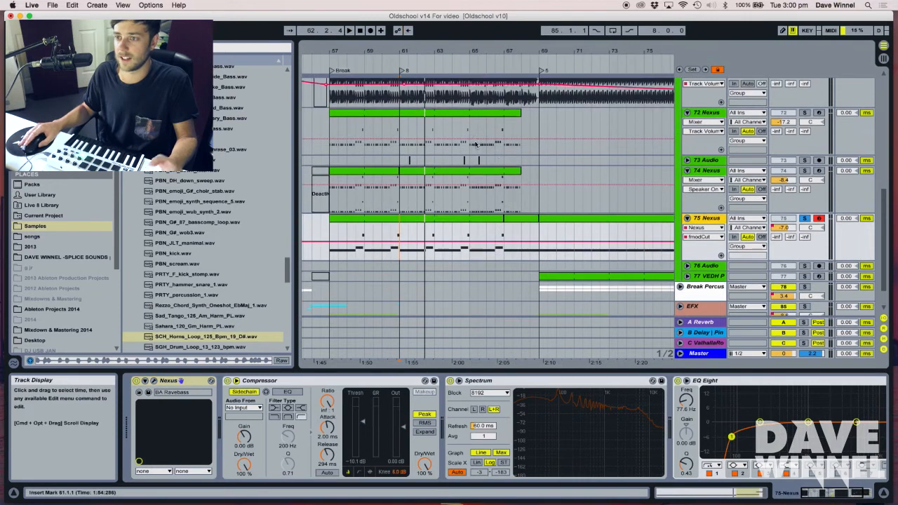
left_click(805, 203)
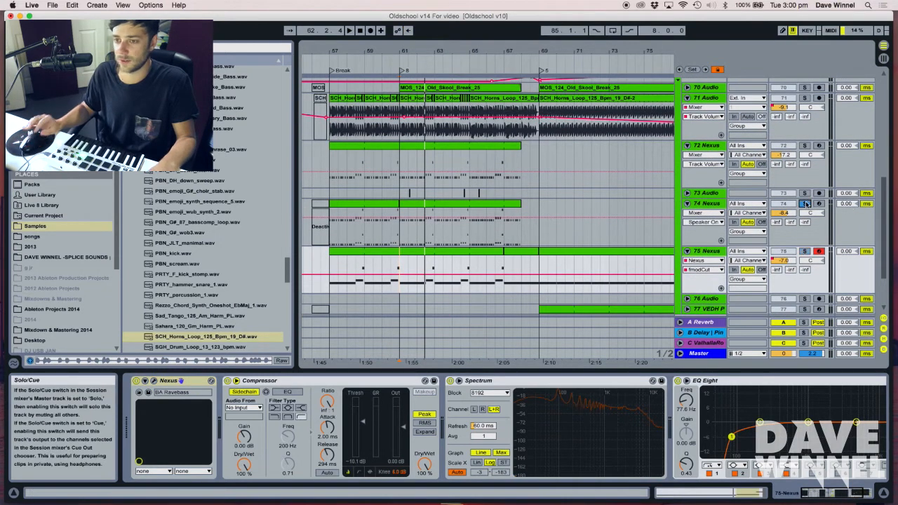
key("space")
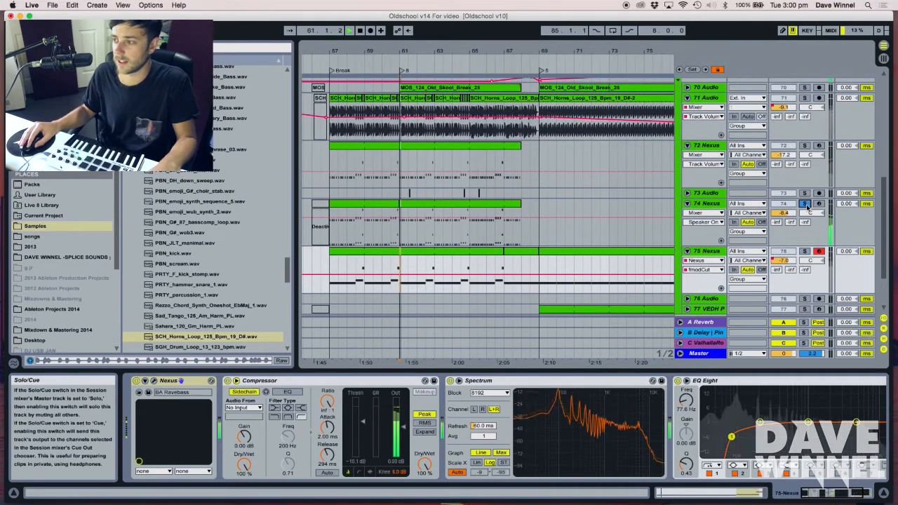
left_click_drag(409, 51, 428, 95)
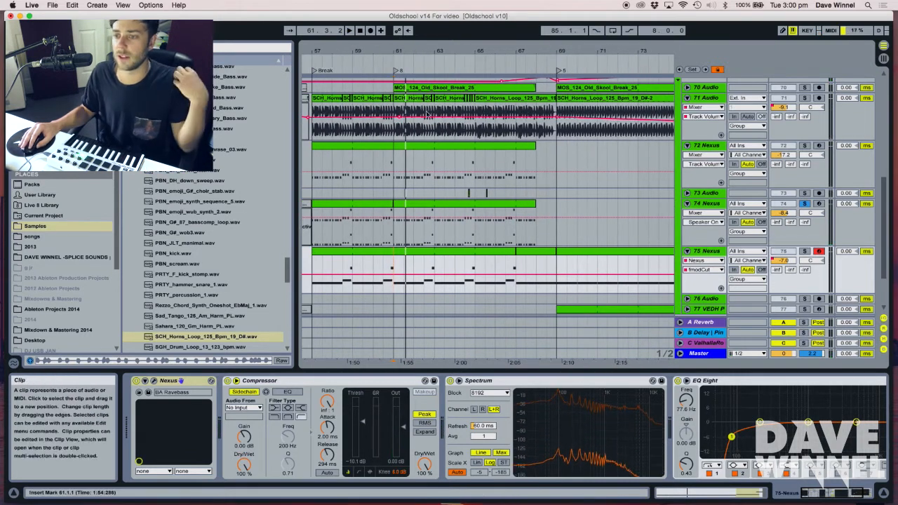
Open the 74 Nexus clip at bar 61 to examine its MIDI notes while playing it
left_click(422, 203)
key("space")
left_click(447, 371)
mouse_move(447, 371)
left_mouse_down()
mouse_move(428, 185)
mouse_move(453, 386)
left_mouse_up()
Solo the 72 Nexus track, open its MIDI clip and play the layer from bar 61
scroll(812, 208, "up", 2)
scroll(812, 209, "up", 5)
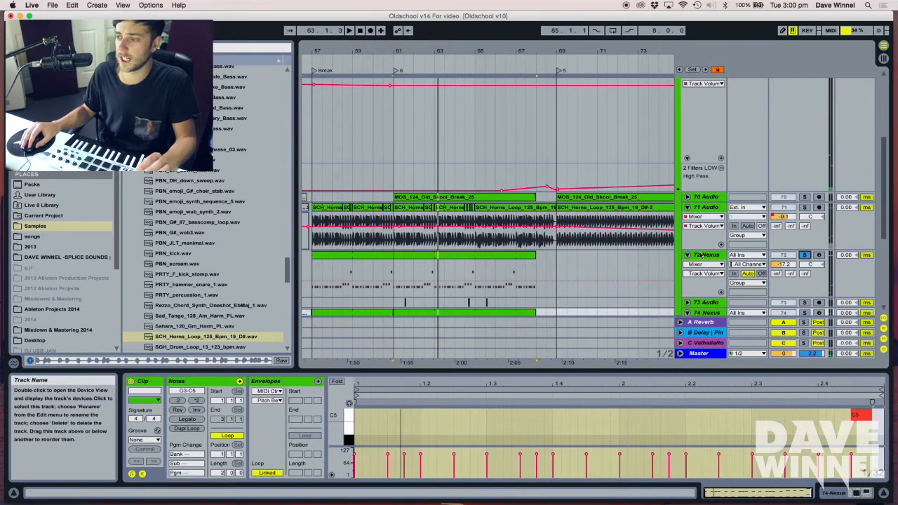
left_click(414, 274)
left_click(390, 266)
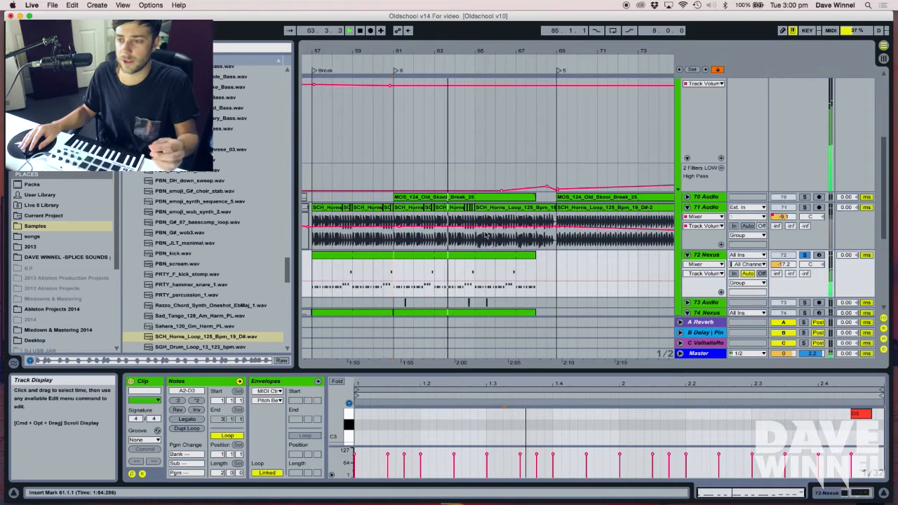
Clear the single-track solo, solo the whole BREAK STUFF group, and play the break from bar 61
left_click(806, 207)
scroll(808, 168, "up", 3)
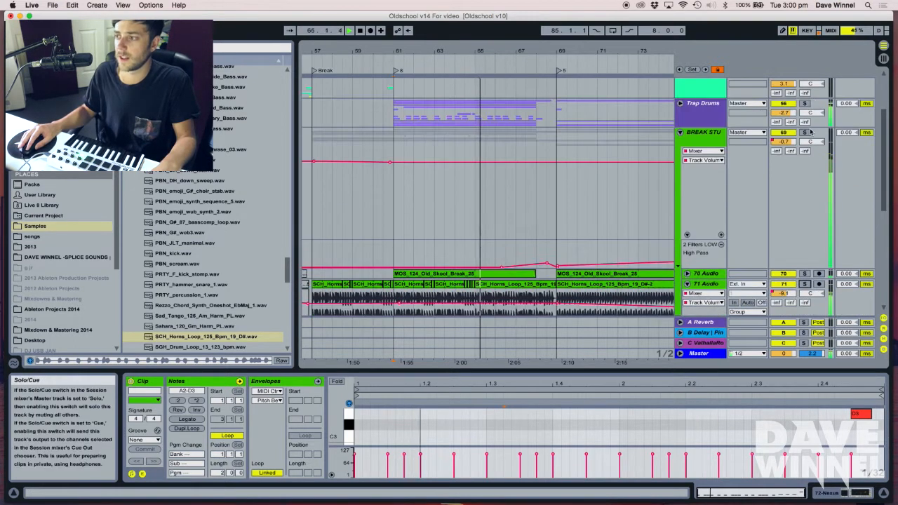
left_click_drag(398, 52, 398, 47)
left_click(391, 58)
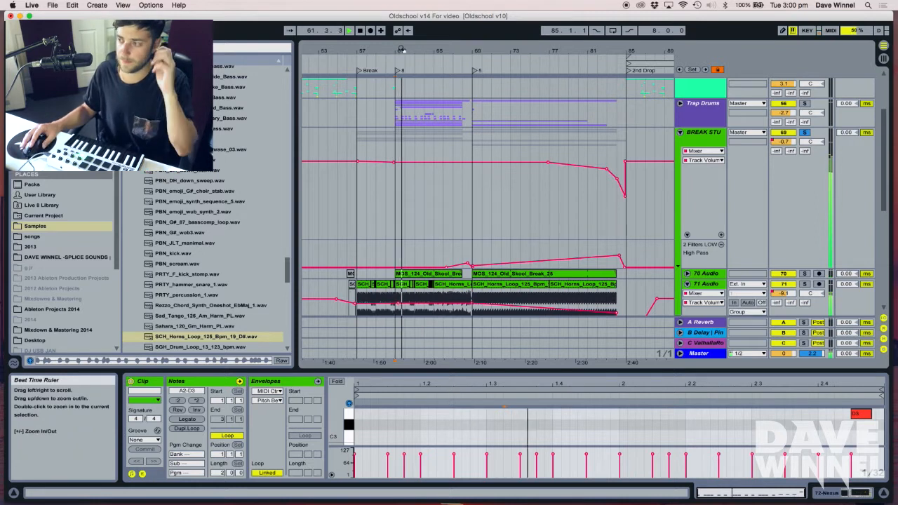
Stop playback, fold the BREAK STUFF group, and unfold the Trap Drums group to show its tracks
scroll(515, 195, "down", 5)
scroll(412, 207, "up", 3)
scroll(412, 207, "up", 5)
left_click(687, 223)
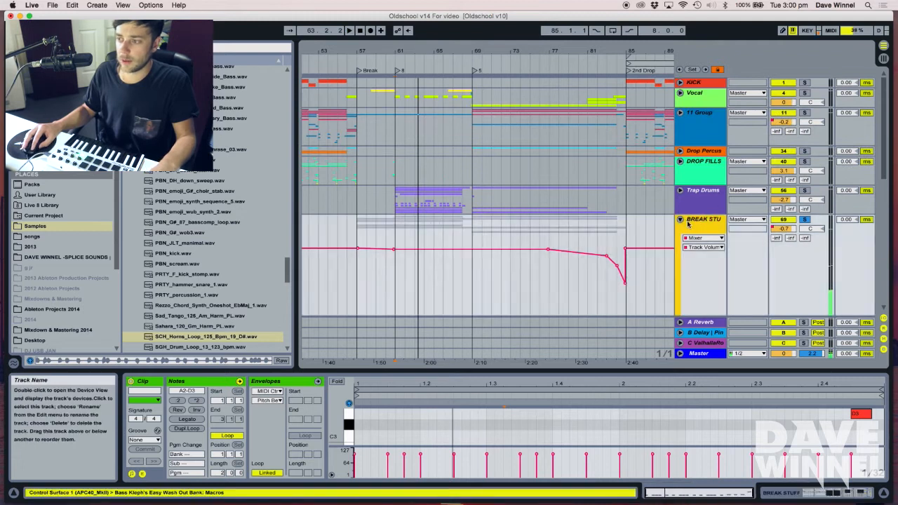
left_click(680, 220)
left_click(695, 191)
left_click(680, 191)
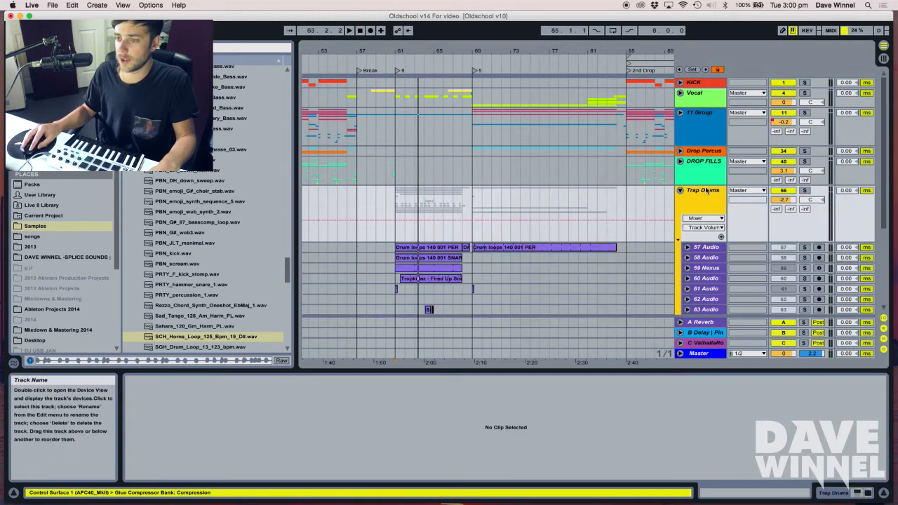
Move the eight-bar loop brace to start at bar 61, over the trap drum section
scroll(403, 183, "down", 5)
left_click_drag(465, 49, 463, 59)
left_click_drag(652, 52, 462, 48)
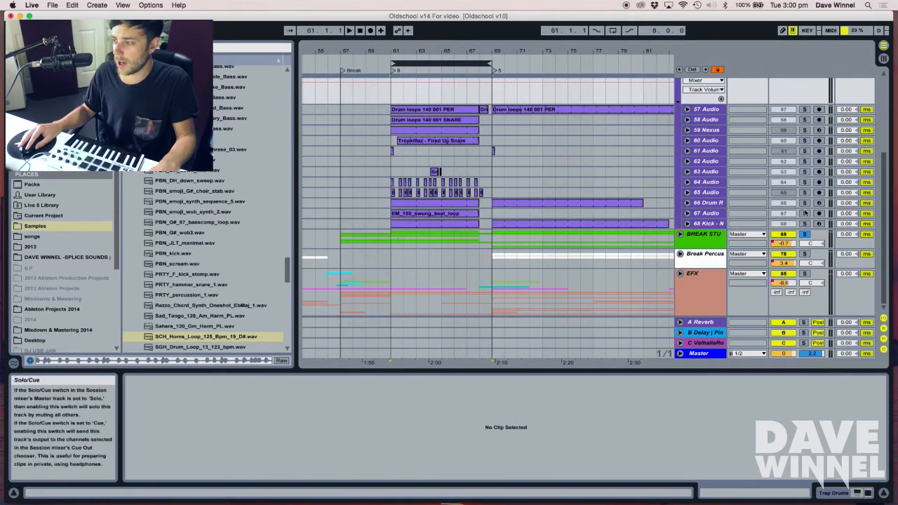
Solo the 68 Kick track, play it, and examine the Trap 1 preset in its Kick drum synthesizer
left_click(687, 223)
left_click(710, 225)
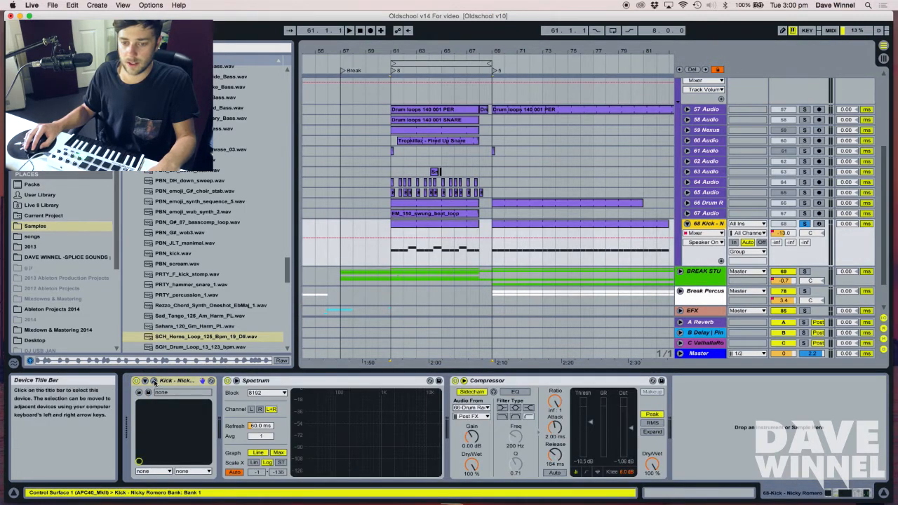
left_click(203, 381)
key("space")
left_click_drag(428, 40, 405, 214)
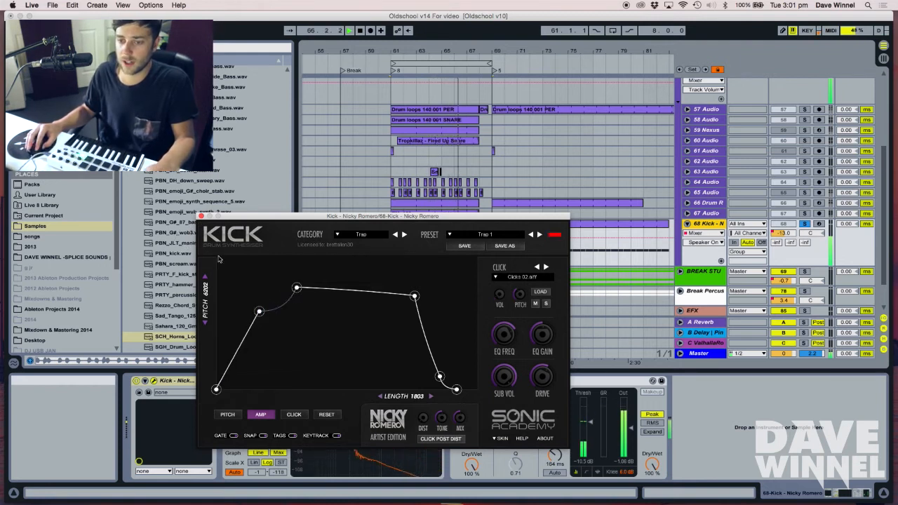
left_click(201, 216)
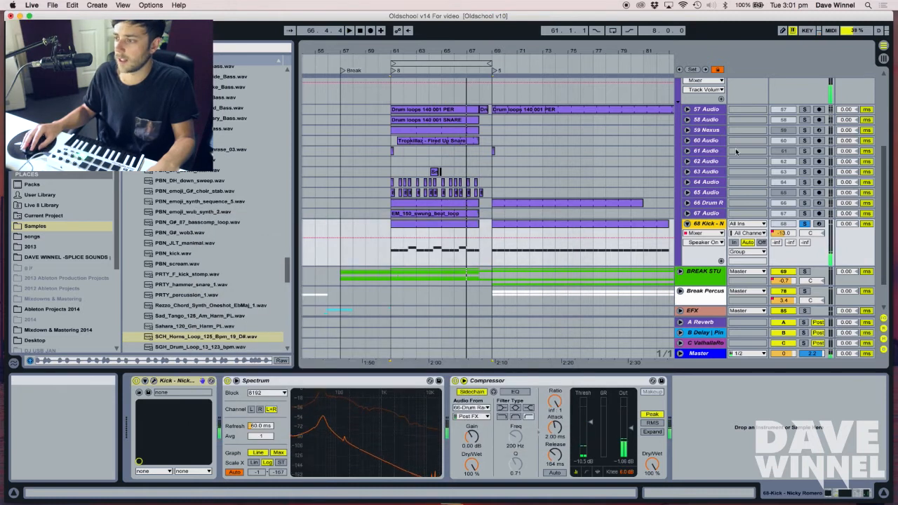
Unfold the 66 Drum Rack track, show its devices, and play it soloed together with the kick from bar 61
left_click(688, 203)
left_click(710, 204)
left_click(806, 203)
key("space")
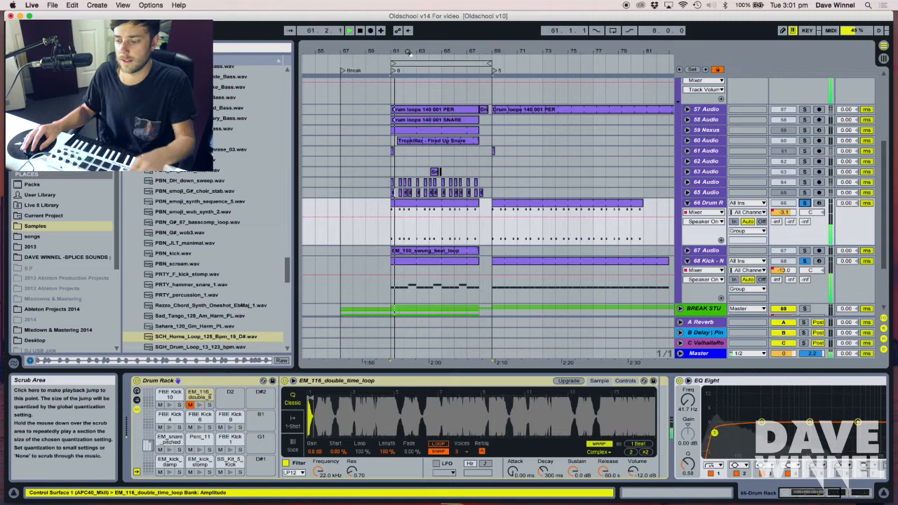
left_click_drag(422, 53, 408, 76)
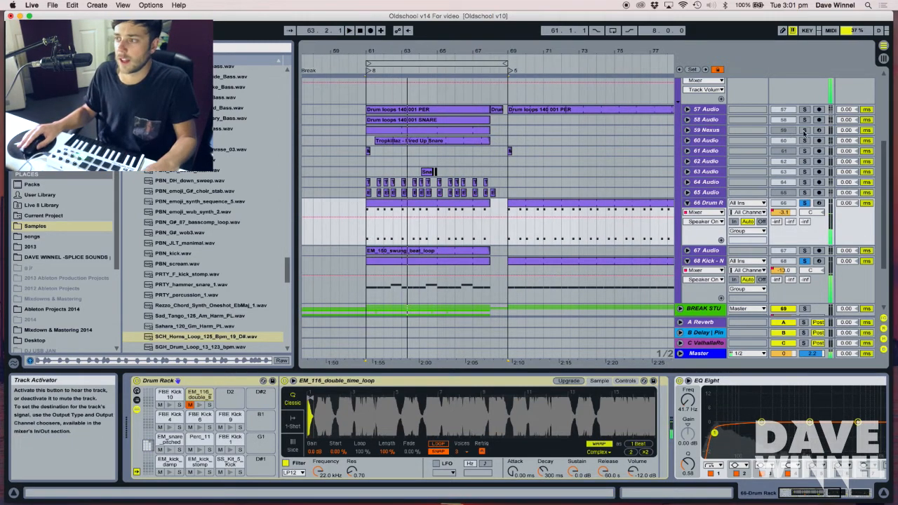
Audition the trap drum layers by soloing the 57, 60, 63 and 64 Audio tracks during playback
scroll(786, 137, "up", 1)
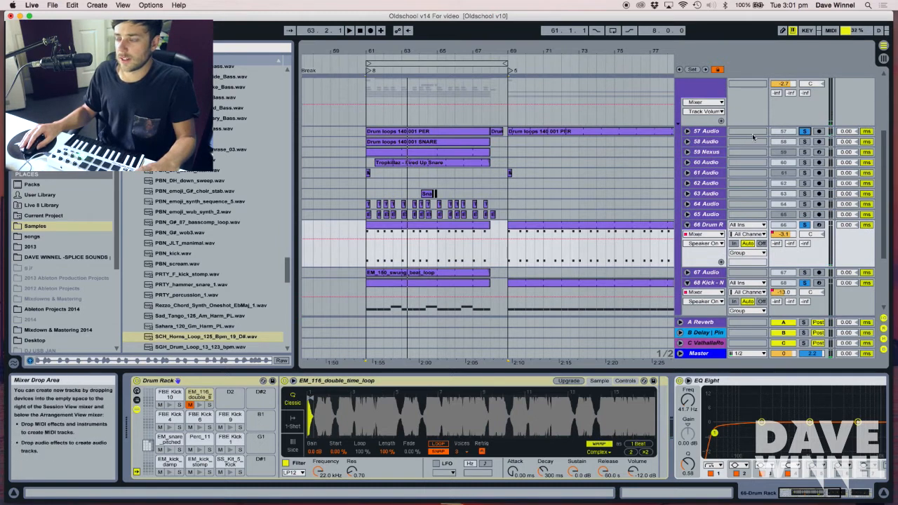
key("space")
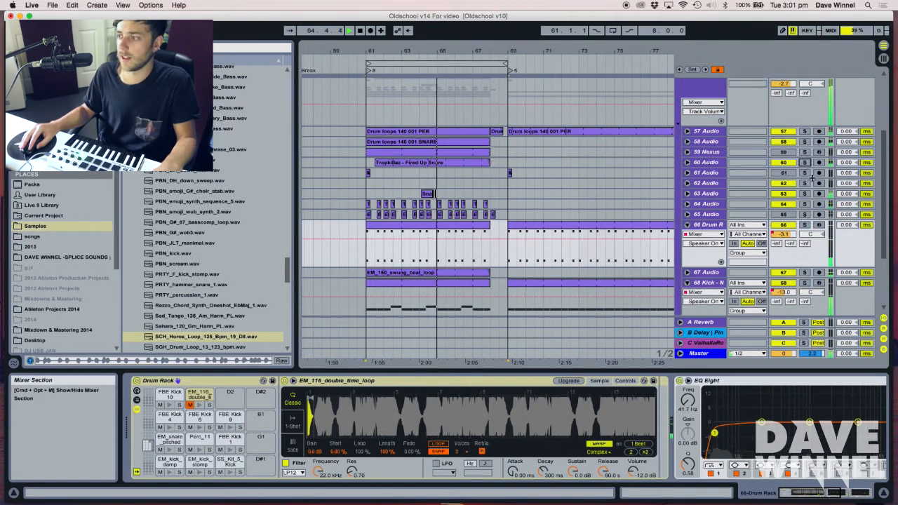
left_click(807, 194, "super")
left_click(807, 205, "super")
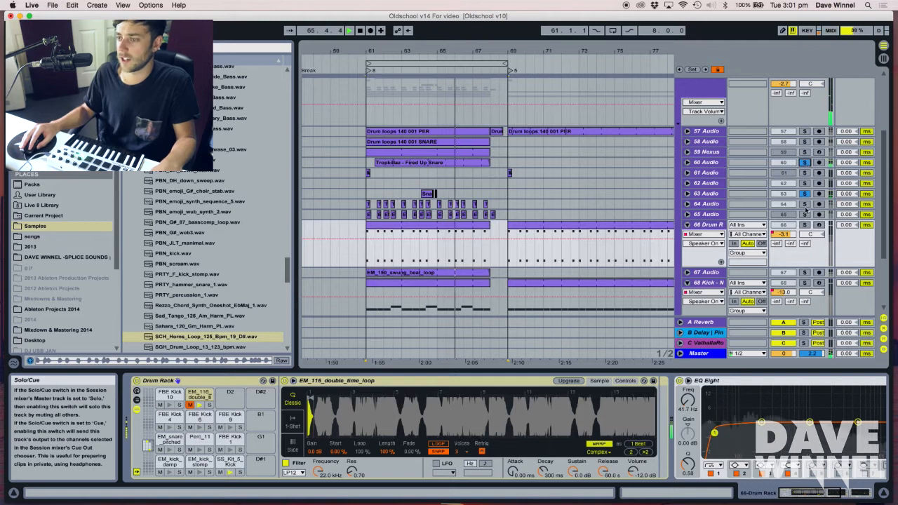
left_click(807, 163)
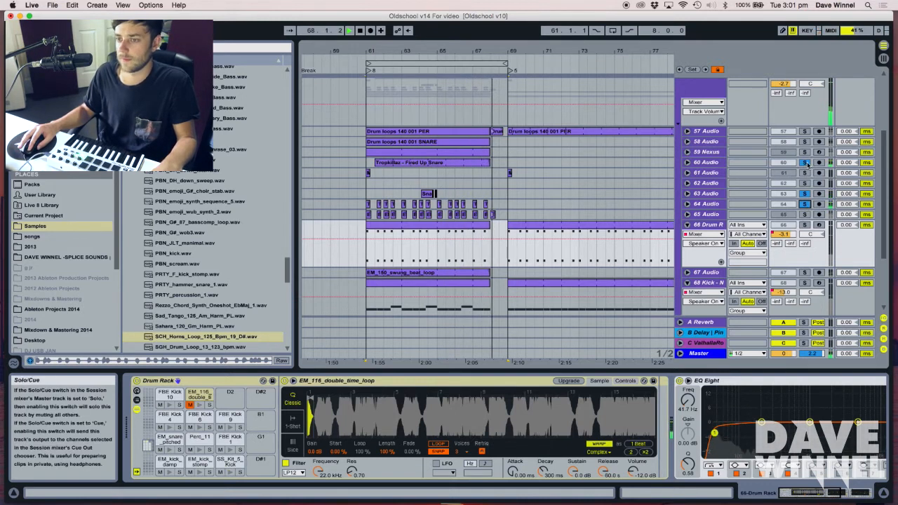
Solo the Trap Drums group and examine its Glue Compressor and FabFilter Pro-L limiter
scroll(713, 165, "up", 3)
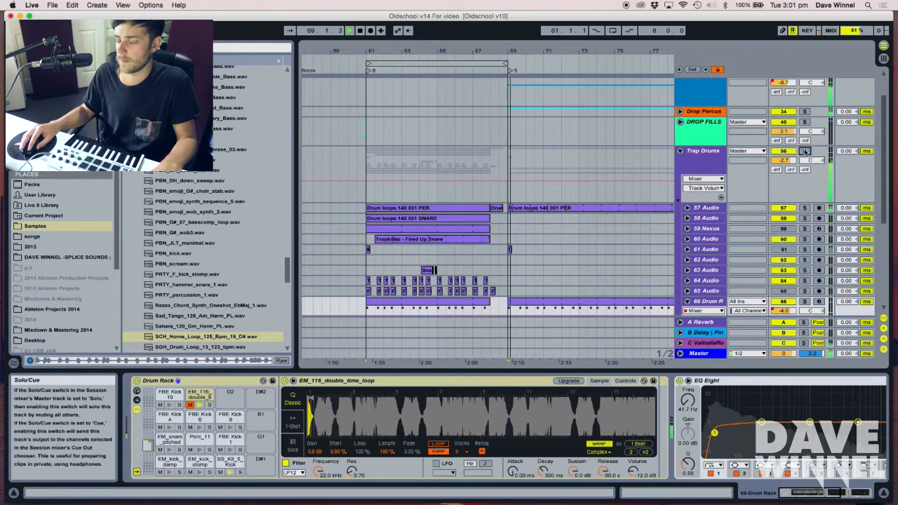
left_click(701, 152)
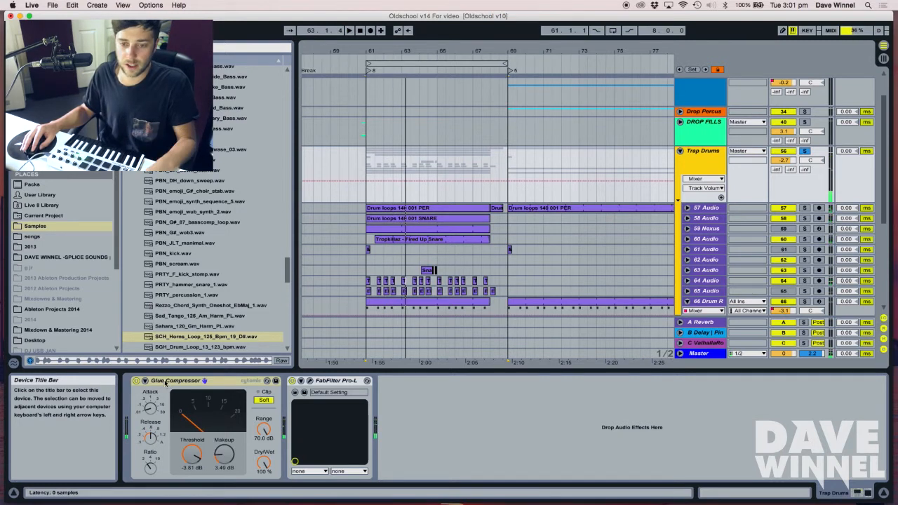
left_click(310, 381)
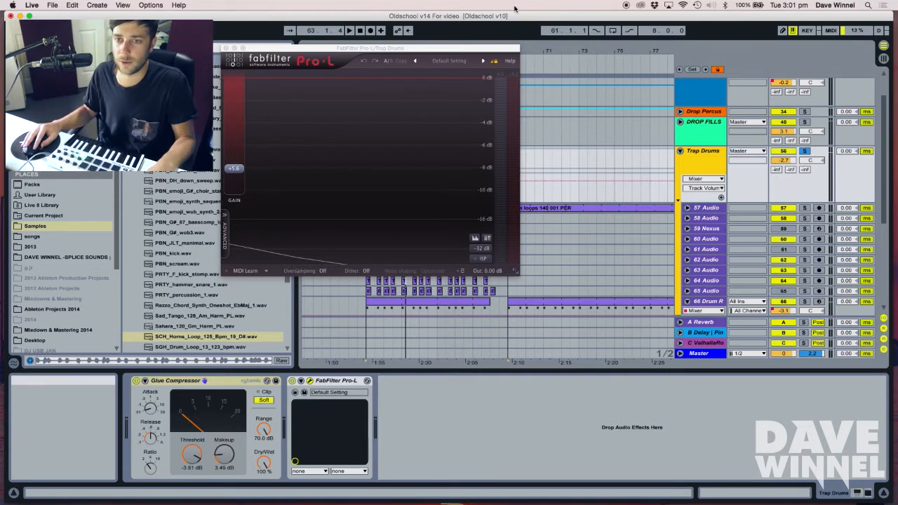
left_click(226, 49)
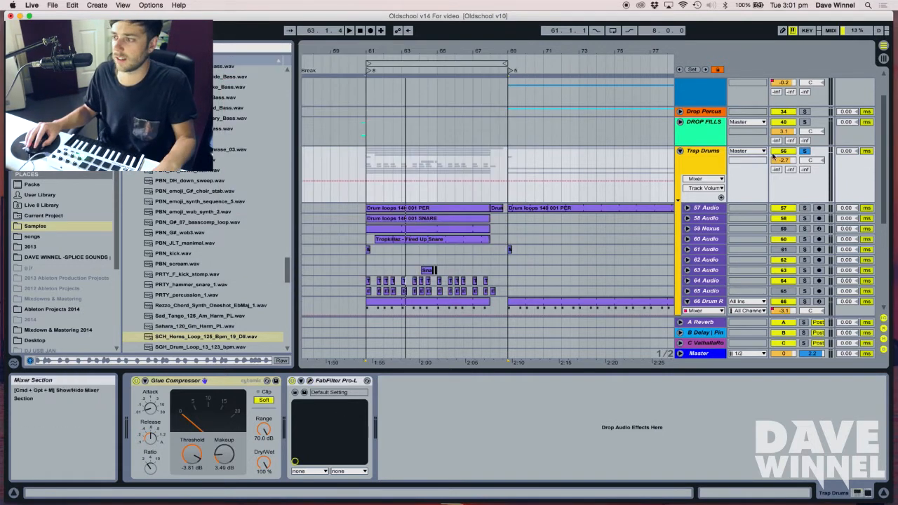
Fold the Trap Drums group and play it from bar 61 soloed together with the BREAK STUFF group
left_click(680, 152)
left_click_drag(406, 51, 388, 32)
key("space")
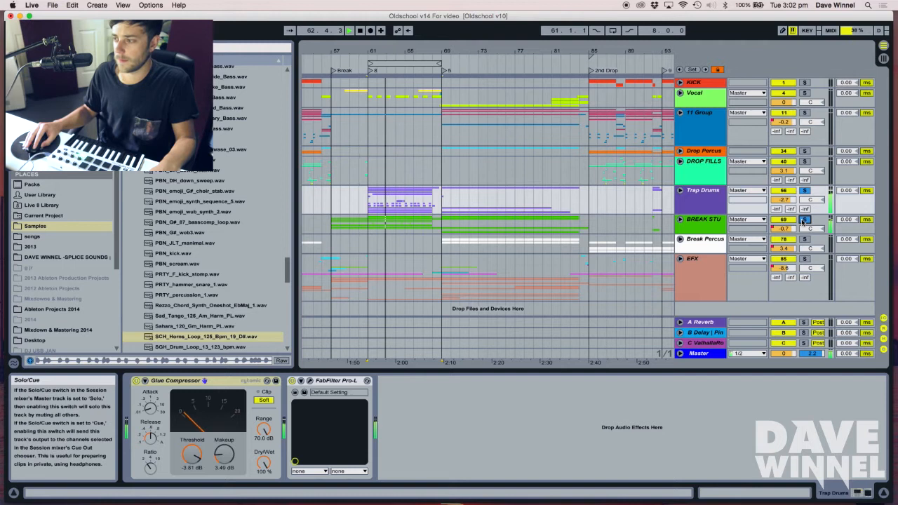
Solo the EFX group, select the loop range from bar 61, and unfold the group to show its effect tracks
left_click(805, 259)
key("space")
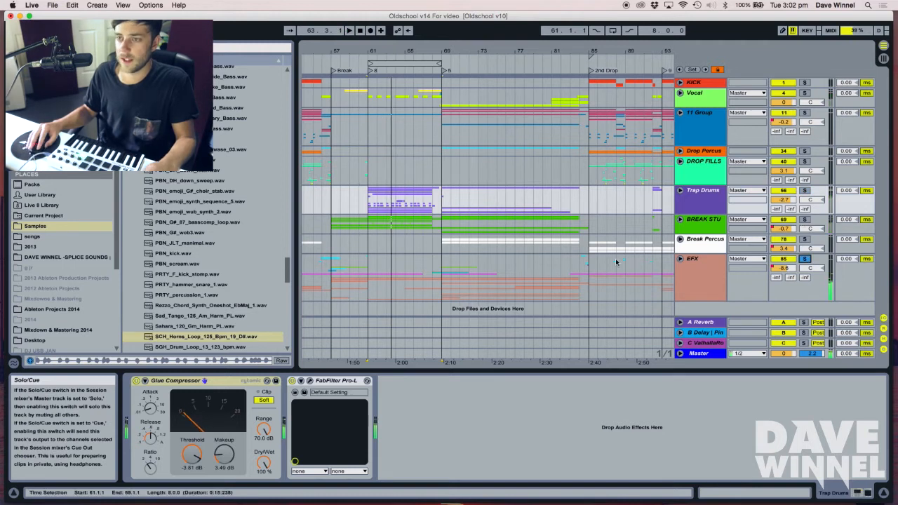
left_click(414, 63)
left_click_drag(415, 51, 416, 43)
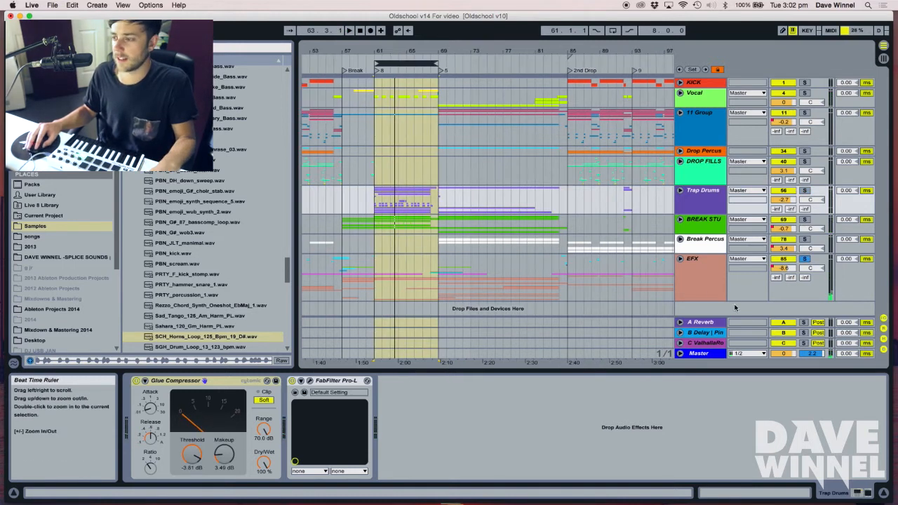
left_click(681, 260)
left_click(681, 260)
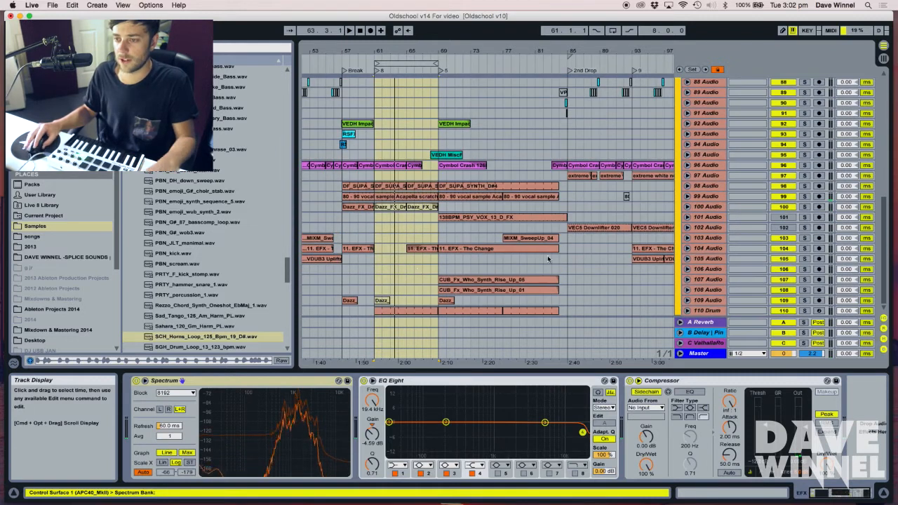
Solo the 99 Audio track, unfold it to show its 80 - 90 vocal sample clip, and play it in the break
left_click(805, 196)
key("space")
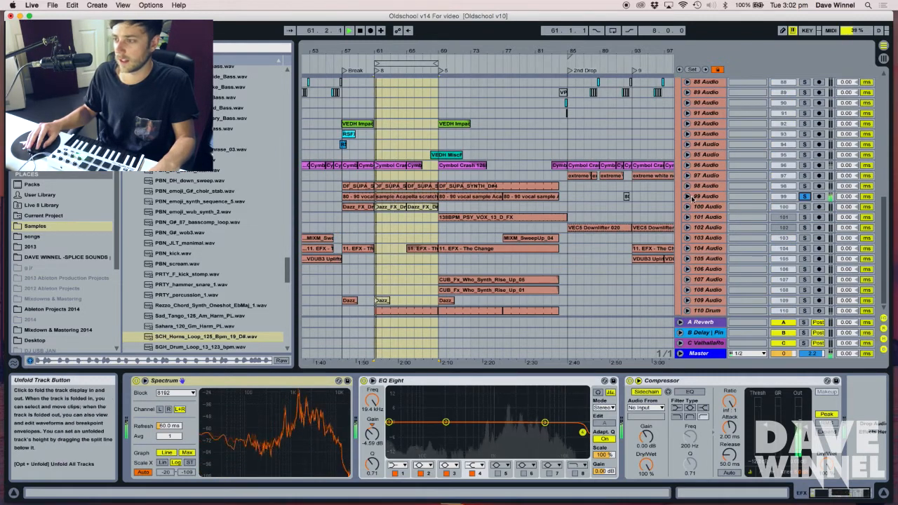
left_click(686, 198)
left_click(687, 198)
left_click(356, 70)
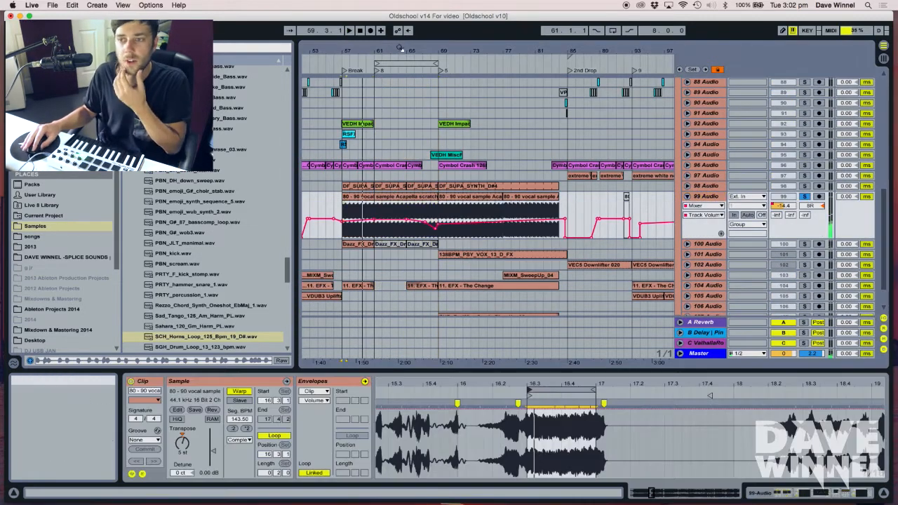
Select the 80 - 90 vocal sample clip in the soloed 99 Audio track and play it from bar 57
left_click_drag(401, 53, 399, 51)
left_click(405, 198)
key("space")
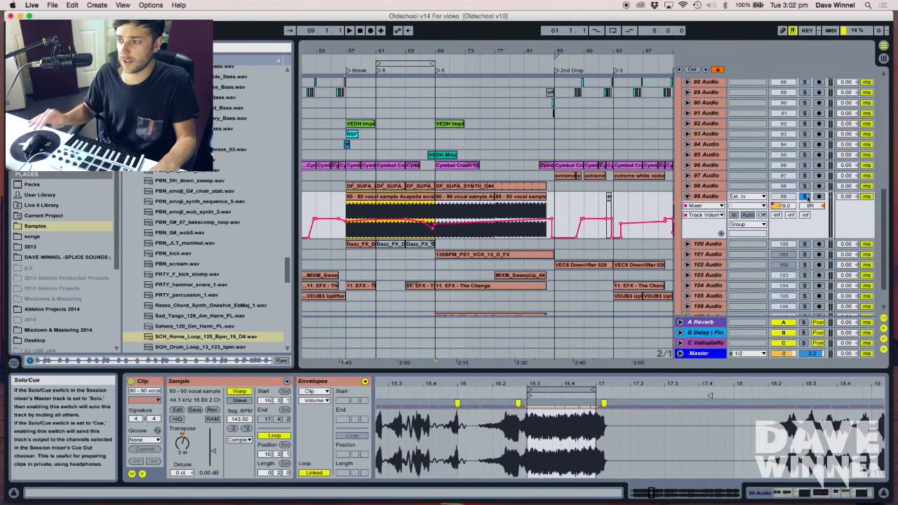
key("space")
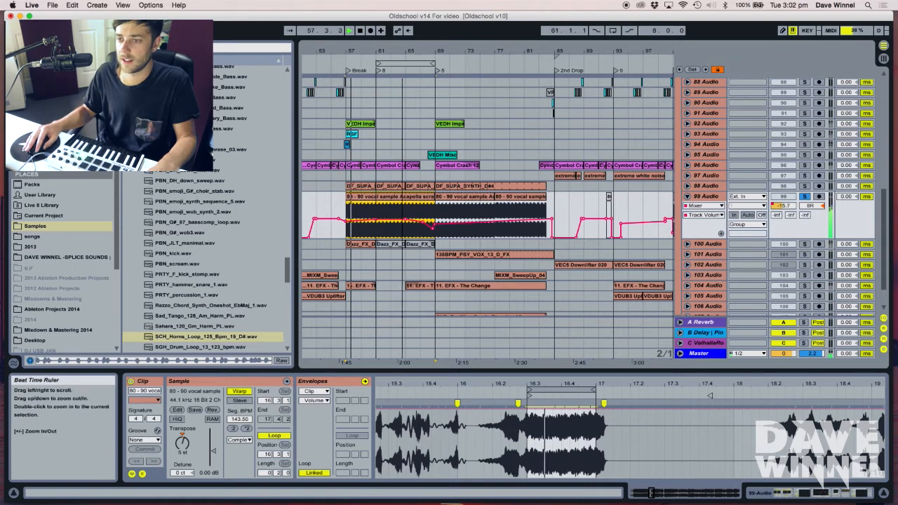
left_click_drag(402, 53, 434, 51)
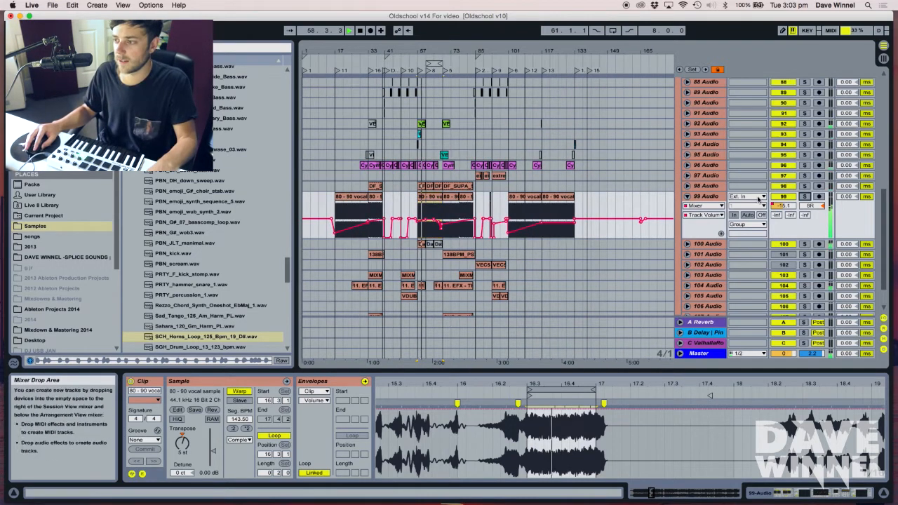
Fold the 99 Audio track, show its device chain and enlarge the expanded Spectrum display
left_click(688, 197)
left_click_drag(443, 51, 485, 74)
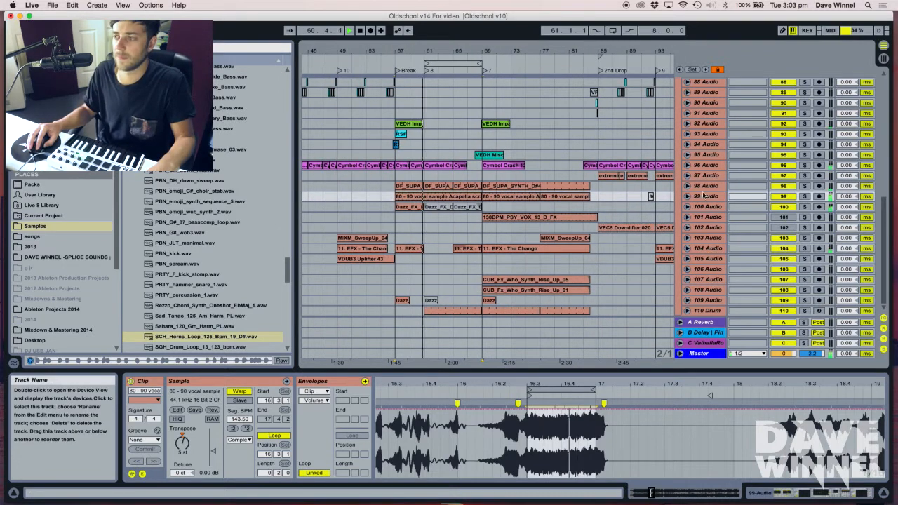
double_click(707, 197)
key("space")
left_click(415, 381)
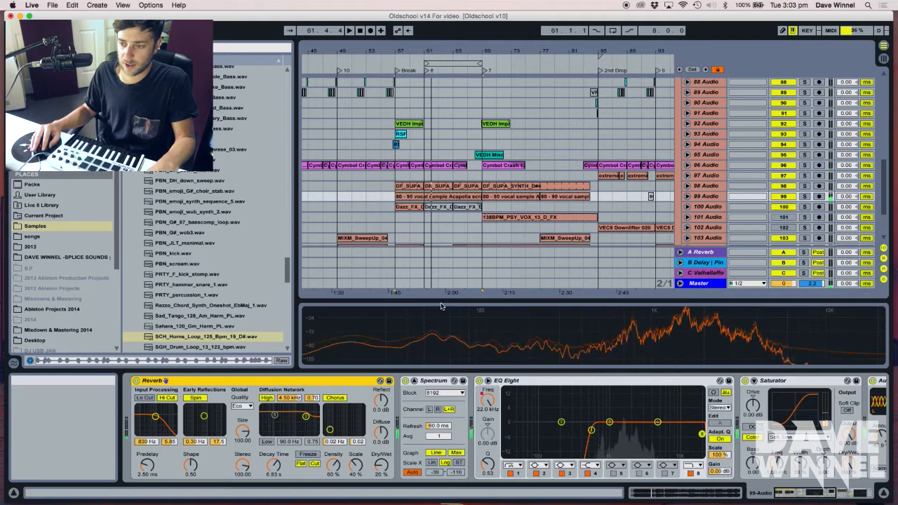
left_click_drag(442, 307, 471, 269)
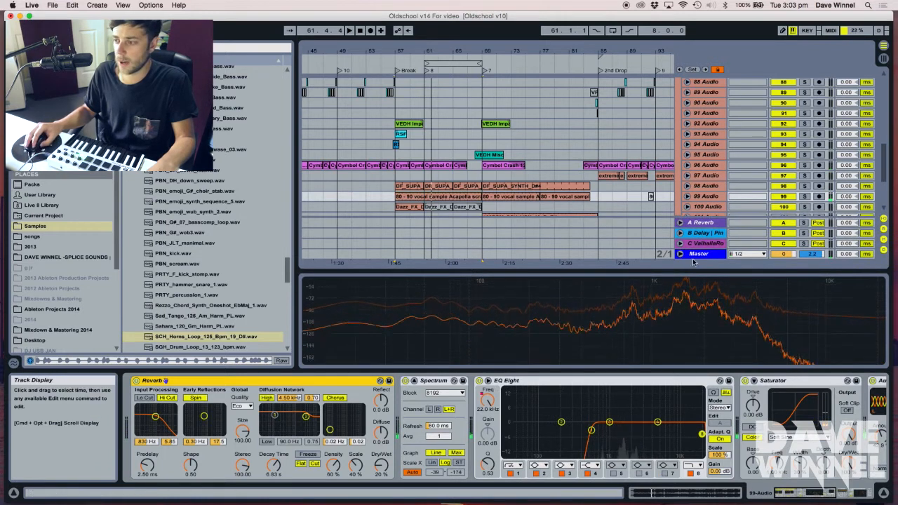
Play the break while examining the 99 Audio frequencies in the Spectrum, and return the display to its device
key("space")
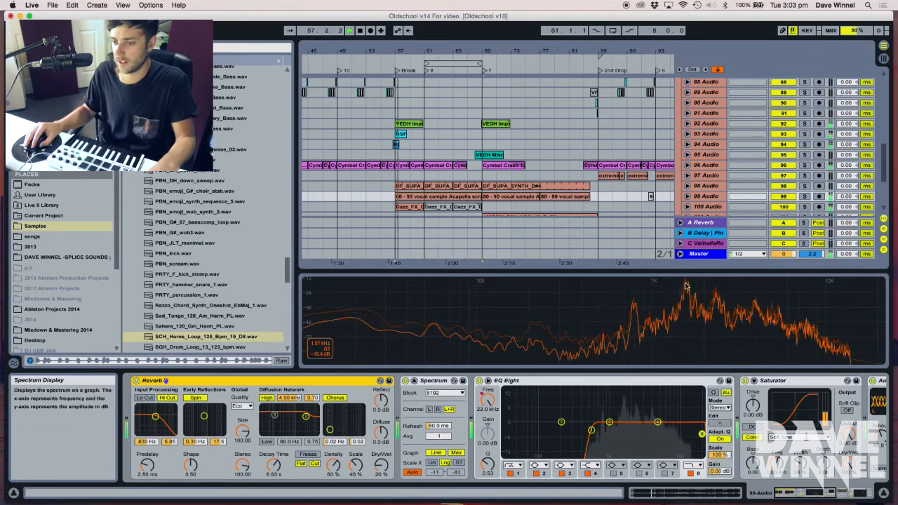
key("space")
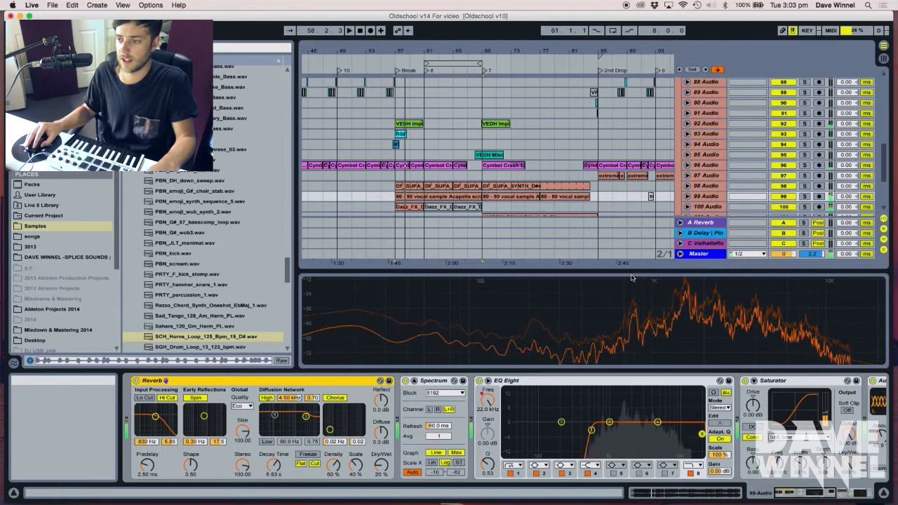
left_click(633, 285)
double_click(637, 290)
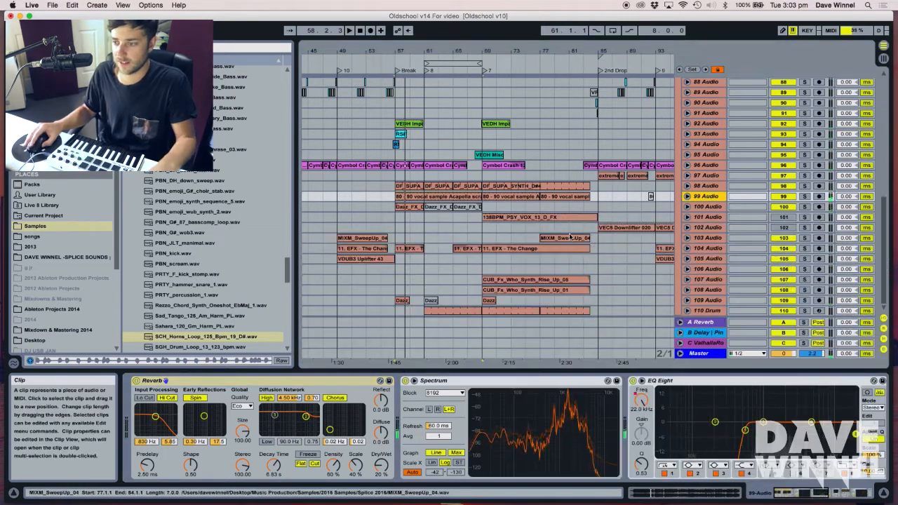
Play the 99 Audio track soloed in the break, turn its solo off and fold the EFX group
key("space")
left_click(805, 196)
left_click_drag(530, 51, 500, 32)
scroll(837, 207, "up", 1)
key("space")
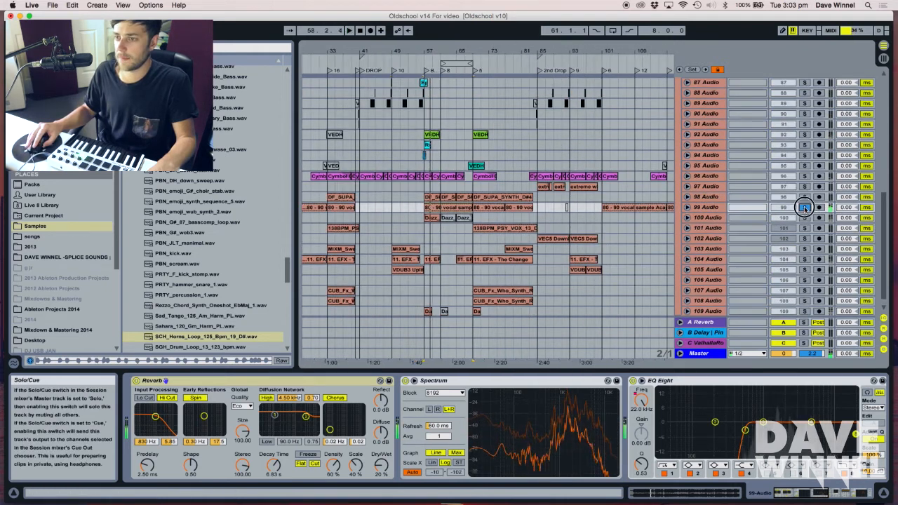
left_click(805, 207)
scroll(628, 142, "up", 15)
left_click(680, 259)
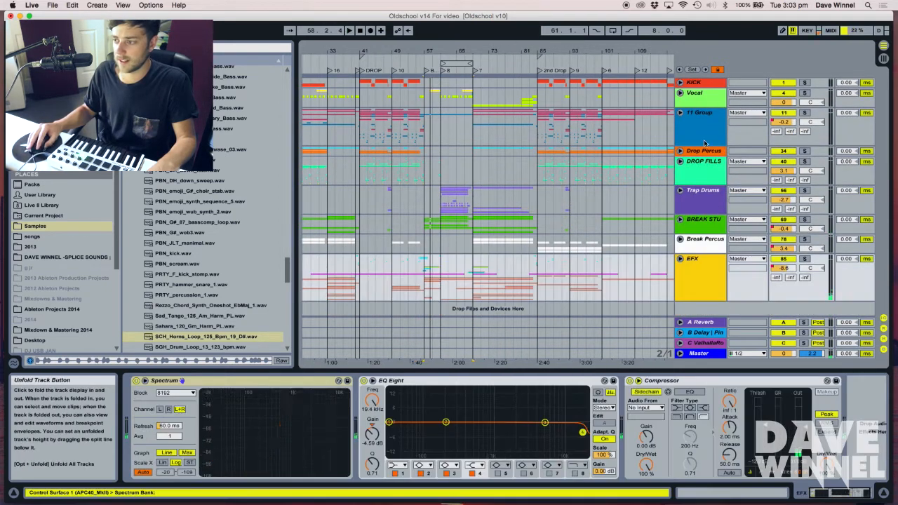
Unfold the DROP FILLS group and play it soloed from the drop at bar 41
left_click_drag(436, 49, 437, 46)
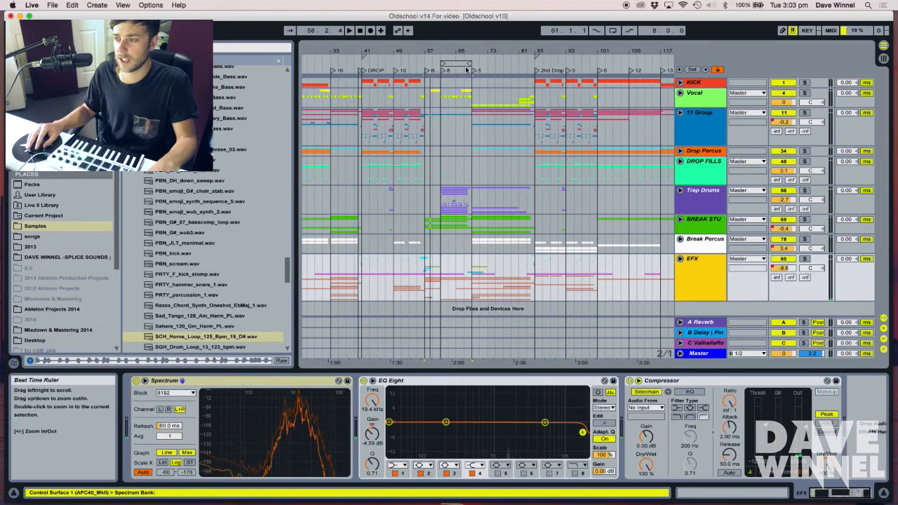
left_click(700, 170)
left_click(680, 161)
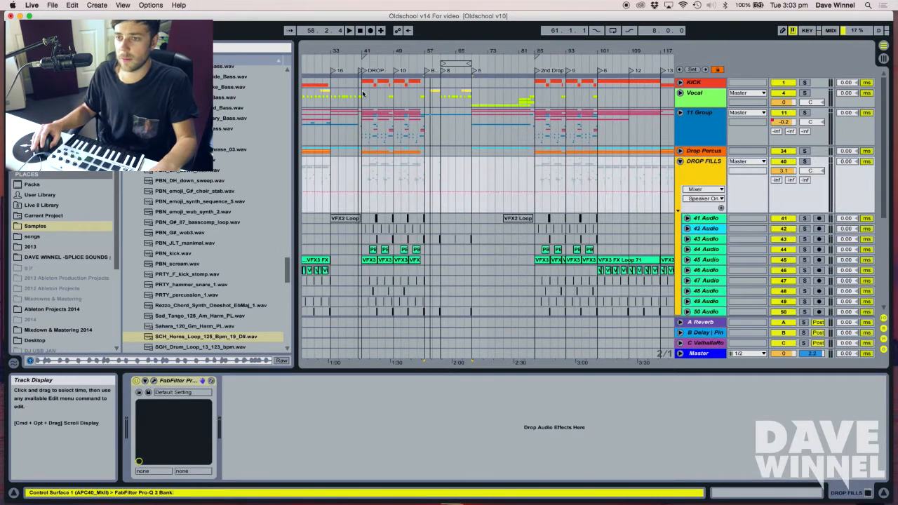
left_click_drag(366, 50, 365, 57)
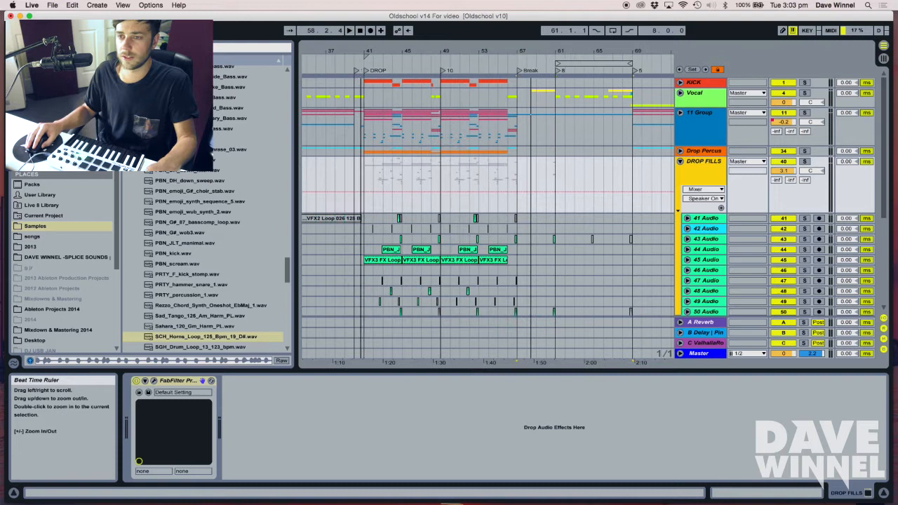
left_click(363, 61)
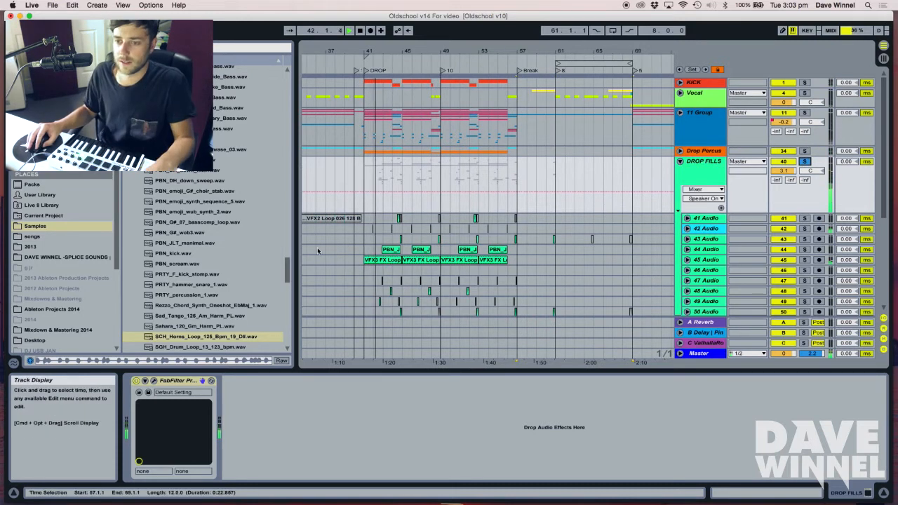
Narrow the browser and examine the fill clips on tracks 41 to 55 Audio while the drop plays to bar 49
left_click_drag(296, 264, 257, 271)
scroll(333, 245, "down", 5)
left_click_drag(351, 46, 387, 50)
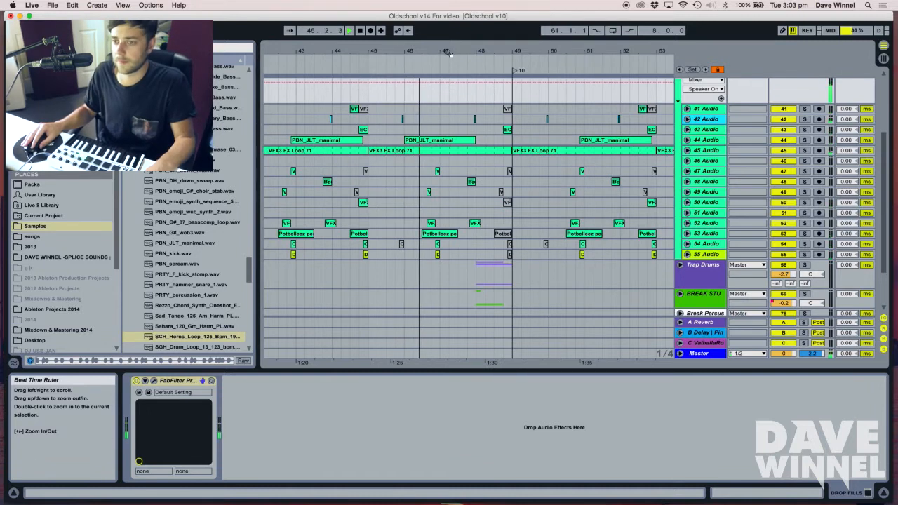
left_click_drag(449, 55, 472, 49)
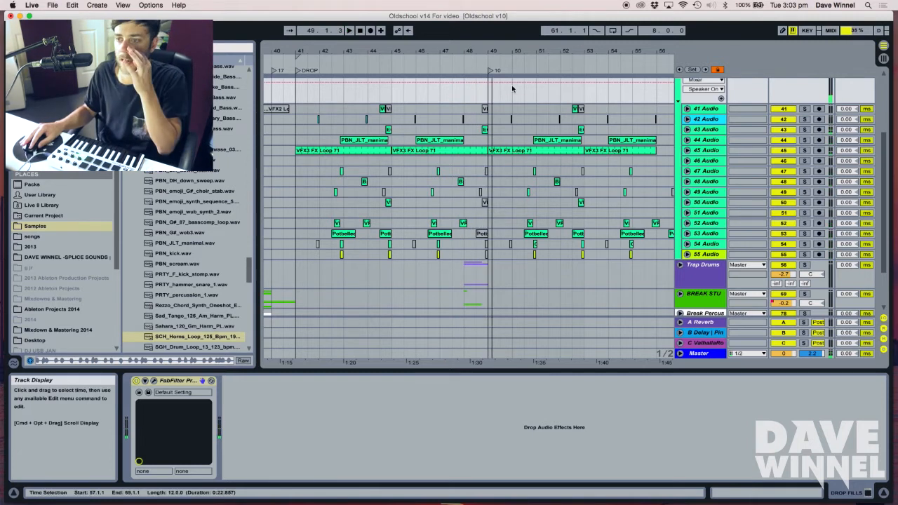
Select the Bpm90_F#_Dutchsaw_Synth clip before bar 48, play 48 Audio soloed and unfold the track to show its waveform
left_click_drag(467, 52, 447, 188)
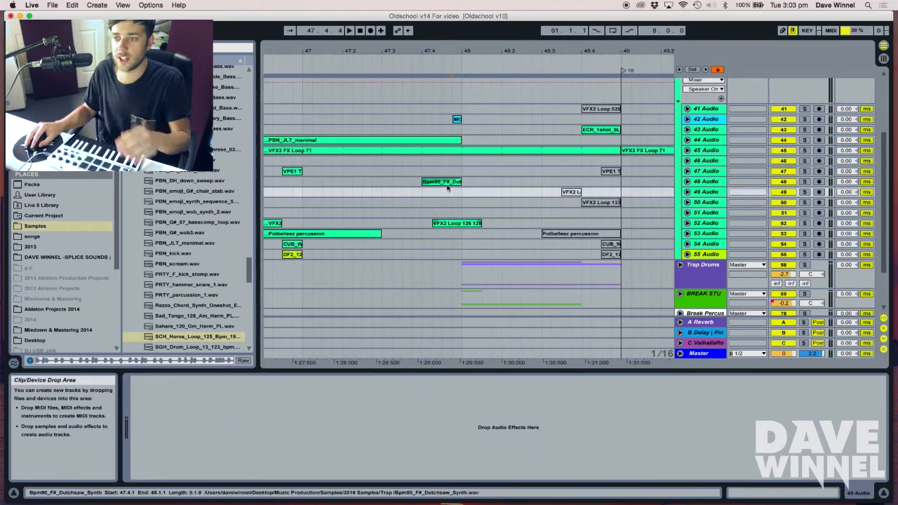
left_click(448, 185)
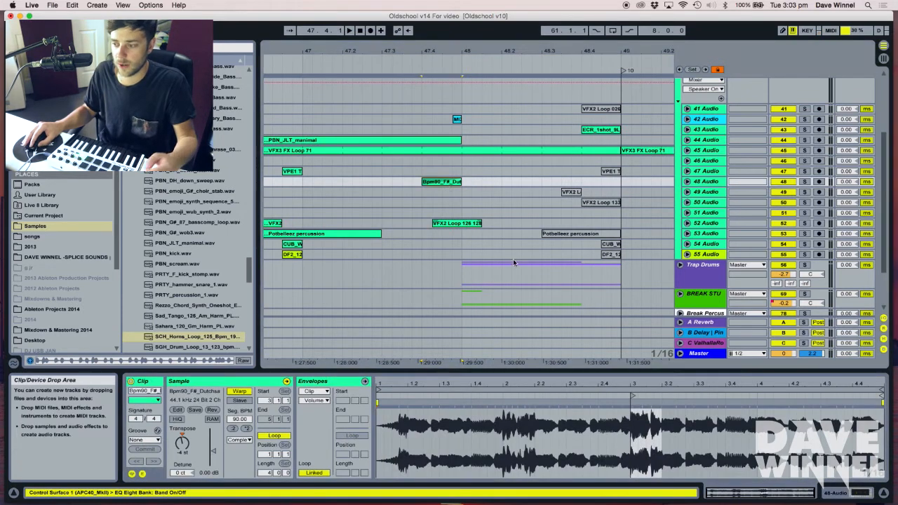
left_click(804, 182)
key("space")
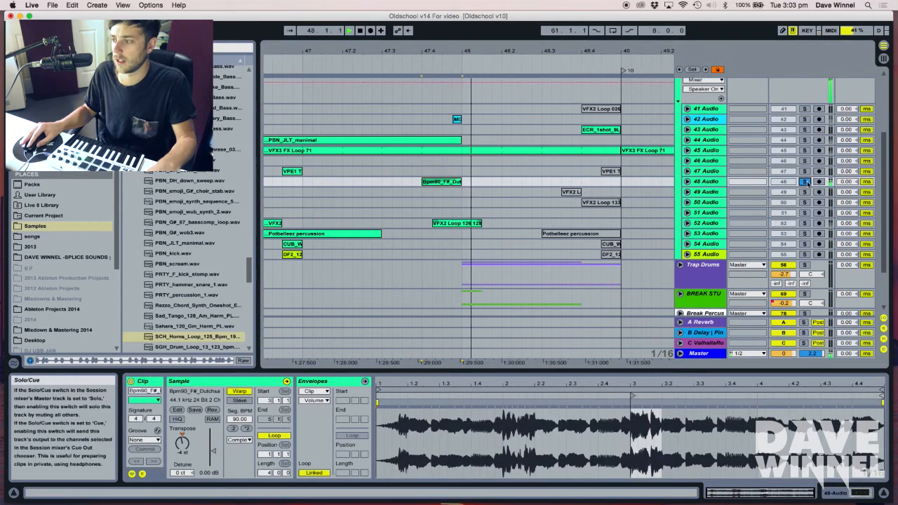
left_click(687, 181)
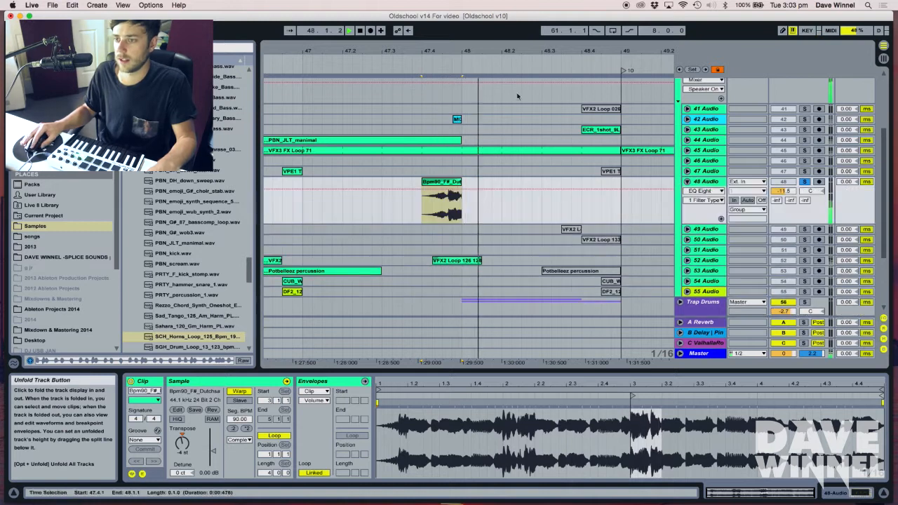
left_click_drag(453, 49, 284, 110)
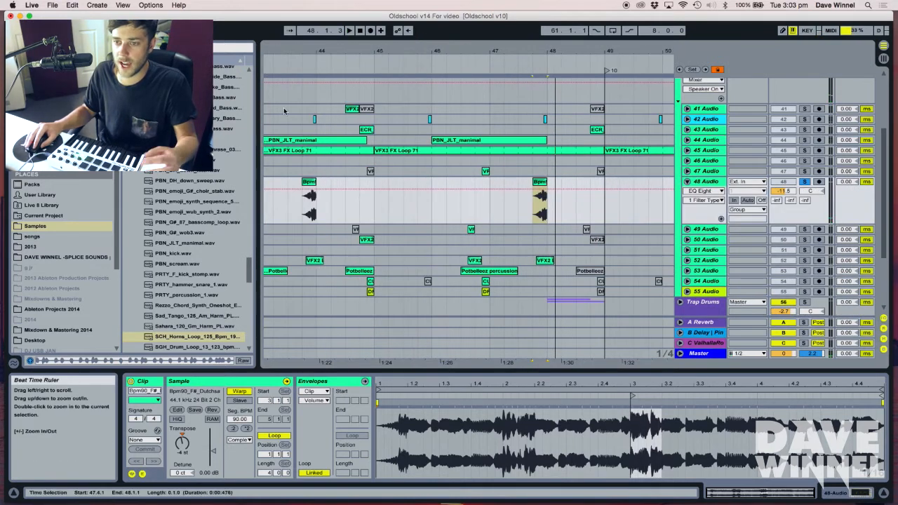
Unfold the 53 Audio track and play its Potbelleez percussion clips soloed
left_click_drag(309, 48, 390, 56)
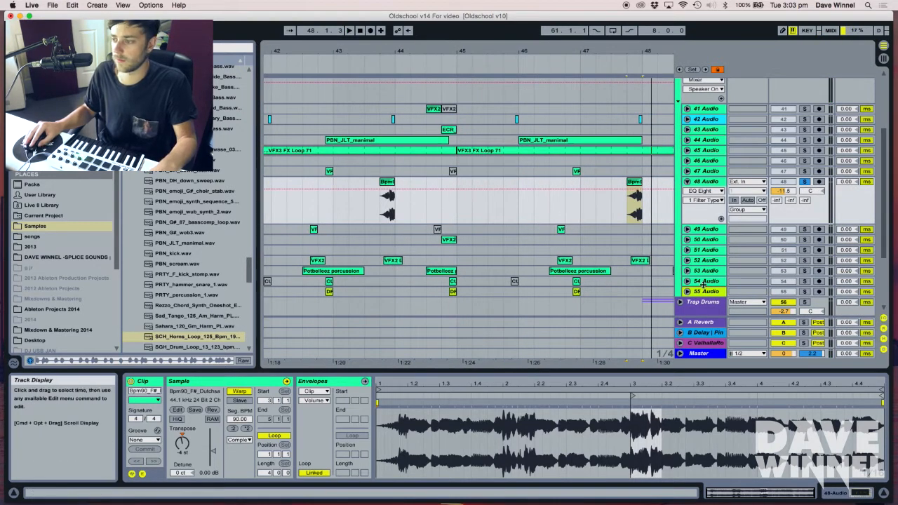
left_click(688, 271)
left_click(427, 297)
key("space")
left_click(806, 271)
key("space")
key("space")
Select the Potbelleez percussion clip starting at 44.3 and play it to examine the cut sample
left_click_drag(447, 52, 448, 82)
key("space")
left_click(454, 295)
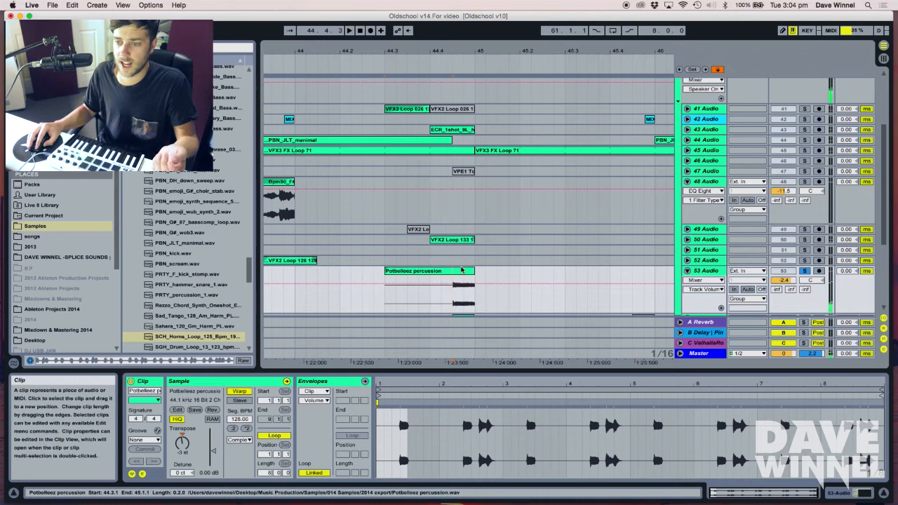
left_click(462, 271)
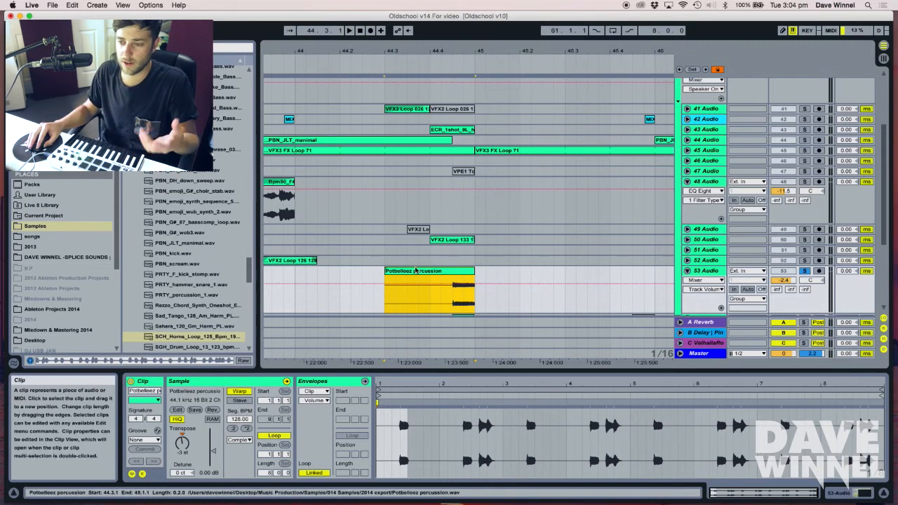
left_click(463, 273)
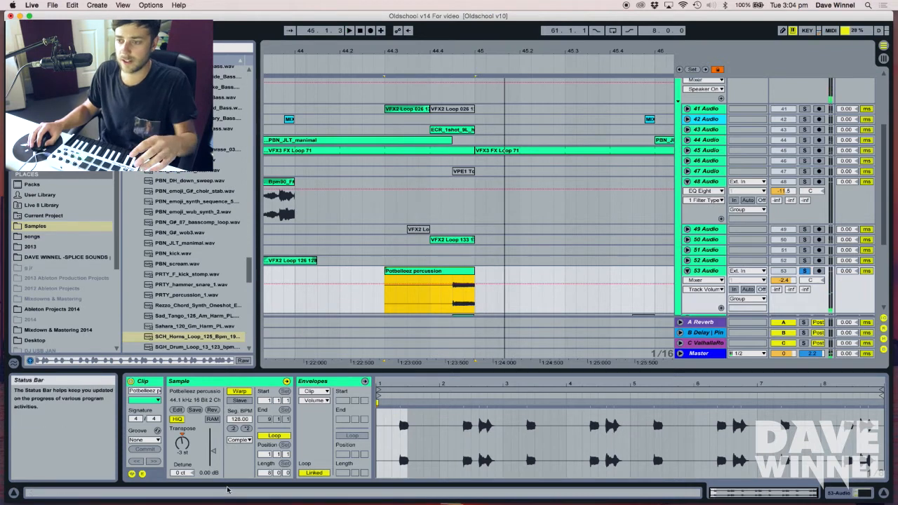
Play the drop from around bar 44 and fold the DROP FILLS group
left_click_drag(433, 53, 435, 45)
left_click(400, 66)
scroll(683, 164, "up", 5)
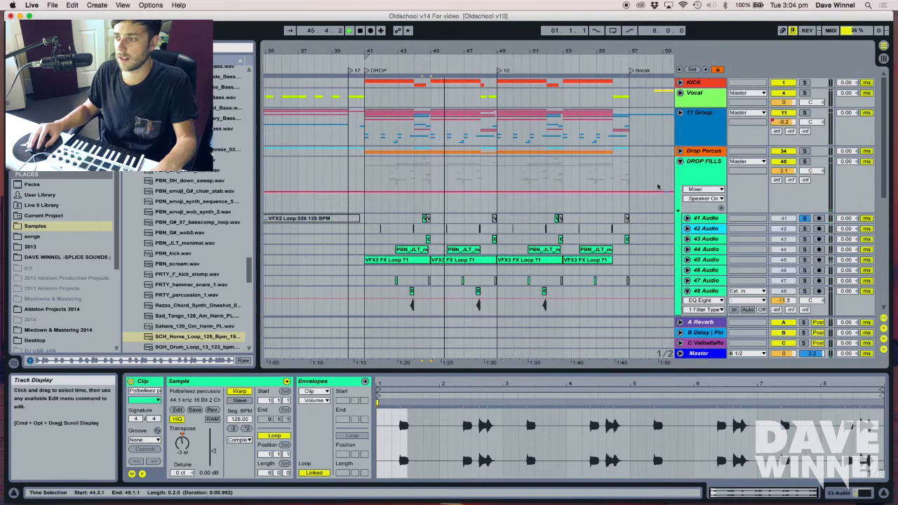
left_click(680, 162)
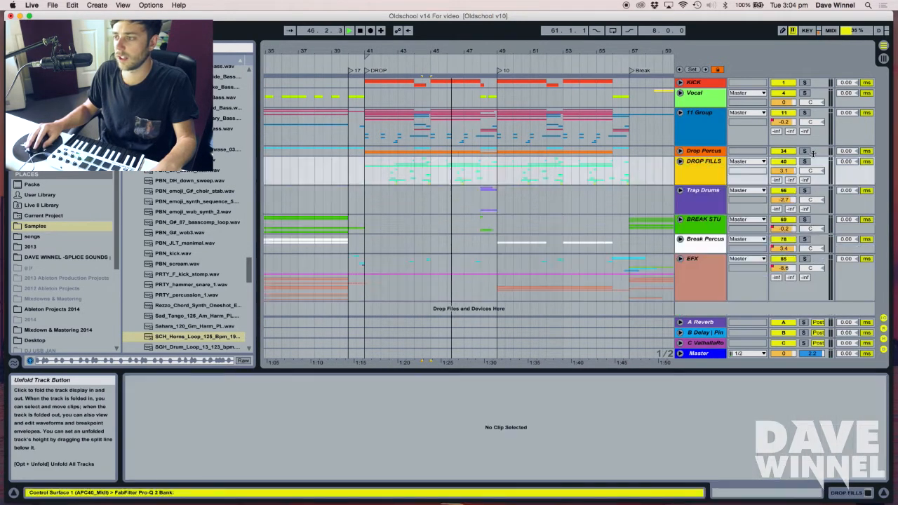
Unfold the Drop Percussion group, play it soloed, and unfold its 38 and 39 Audio tracks
left_click(679, 152)
left_click_drag(425, 56, 427, 56)
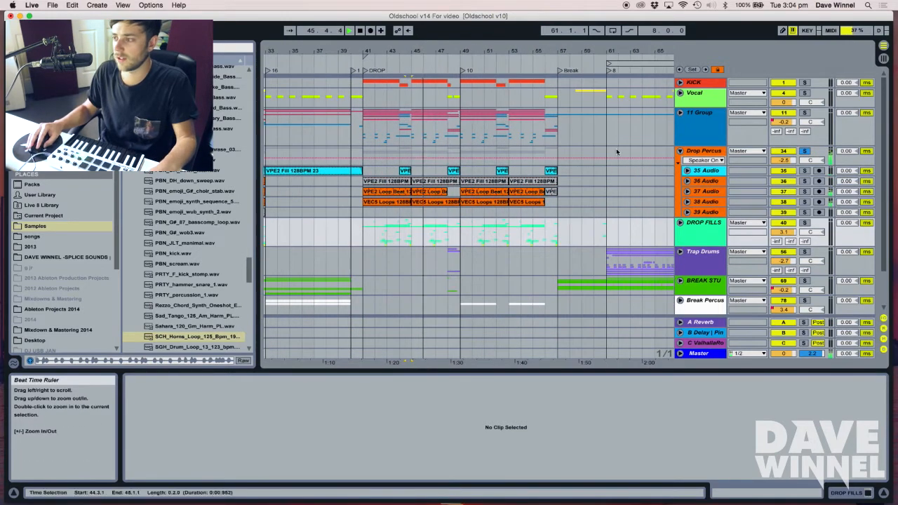
left_click(688, 212)
left_click(699, 213)
left_click(688, 202)
left_click(714, 203)
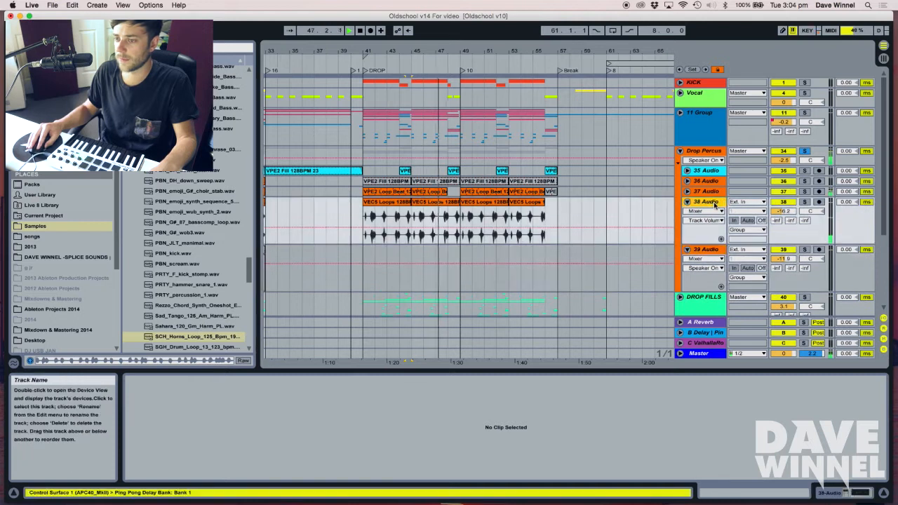
Open the VEC5 Loops 128BPM 34 clip at bar 41 and play it to examine its volume envelope
key("space")
left_click_drag(398, 52, 398, 70)
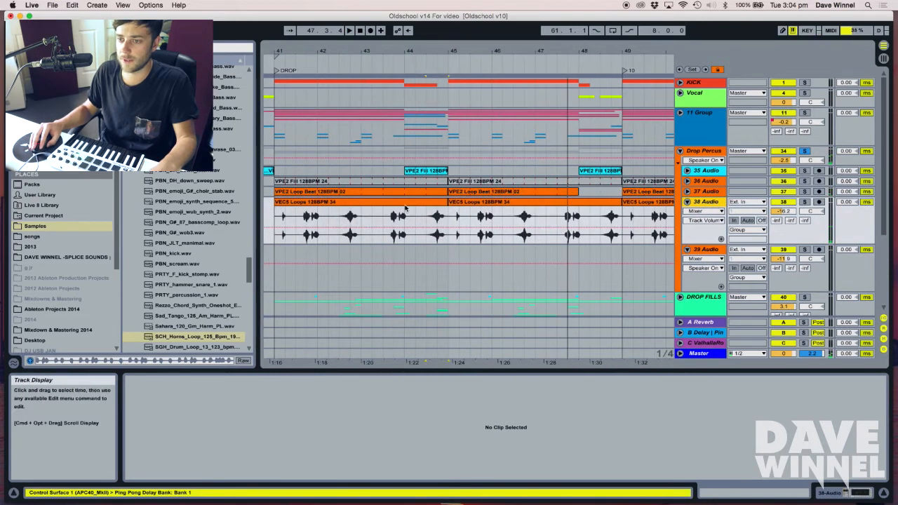
double_click(400, 202)
key("space")
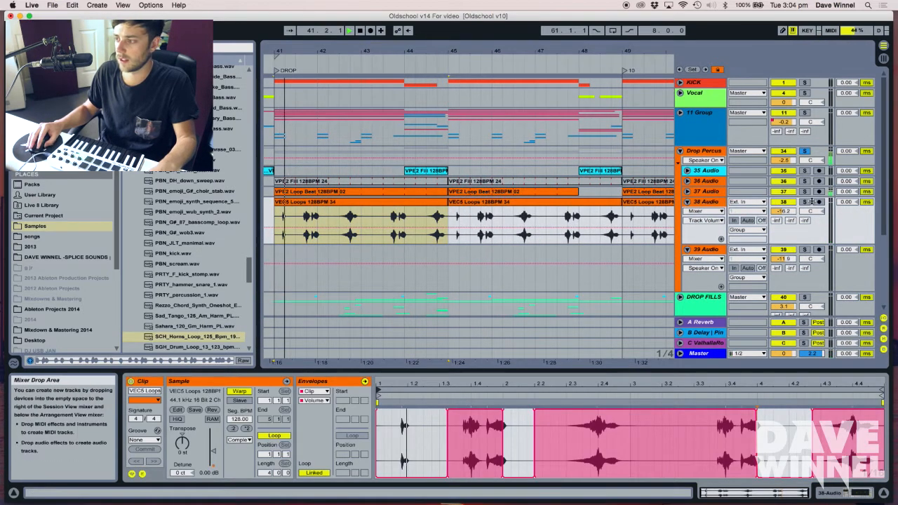
Solo the 38 and 37 Audio tracks in turn, and return to the soloed Drop Percussion group with its devices shown
left_click(805, 202)
left_click(805, 192)
left_click(804, 151)
left_click(704, 151)
key("space")
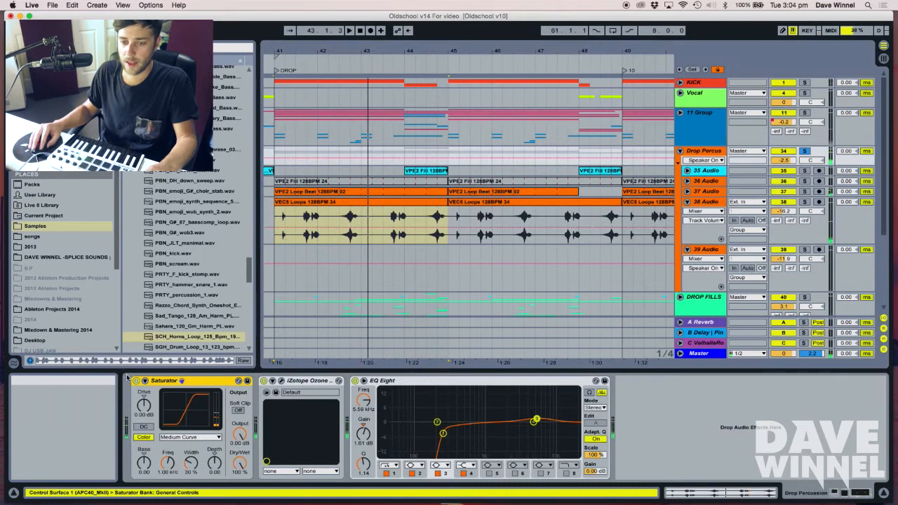
Open the group's iZotope Ozone 5 Imager and set band widths 2, 3 and 4 to 34.4%, 39.1% and 87.5%
left_click(281, 381)
left_click_drag(330, 49, 382, 61)
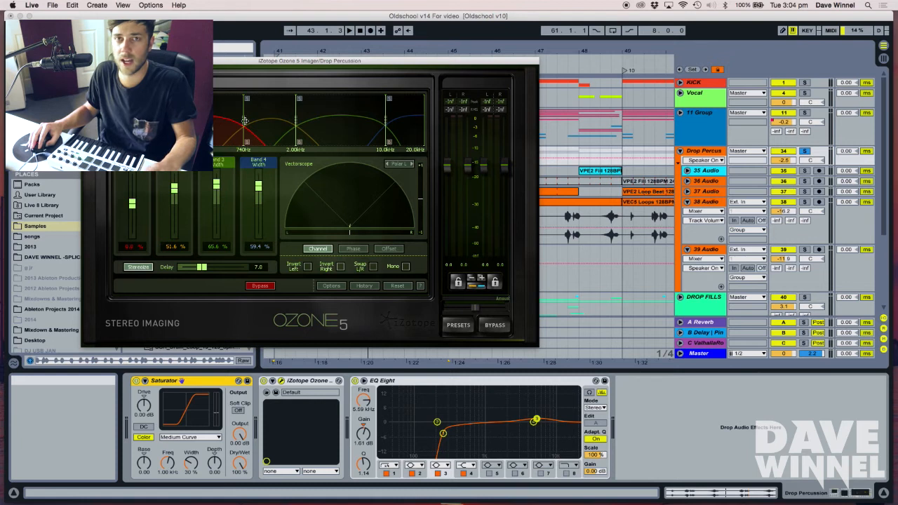
left_click_drag(174, 190, 256, 175)
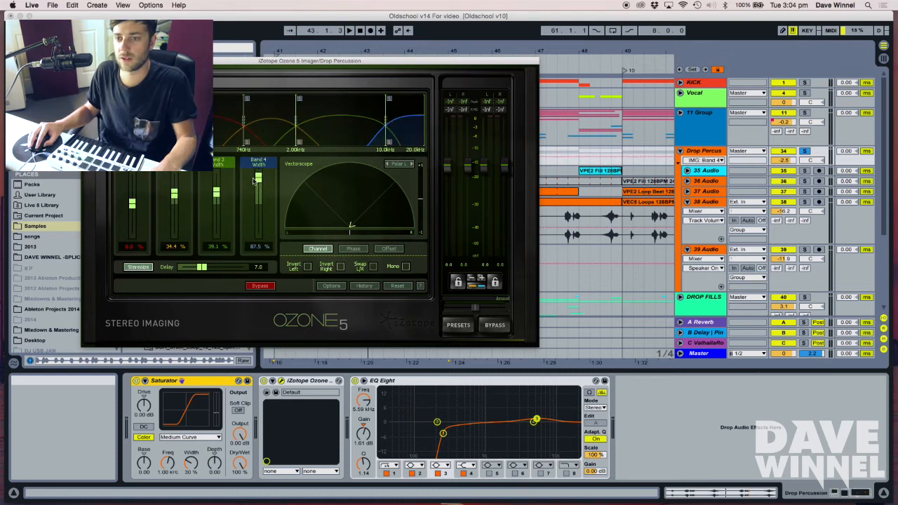
Widen band 3 to 53.1% and narrow band 1 below zero in the Ozone 5 Imager, and close the plug-in while auditioning the percussion
left_click(214, 194)
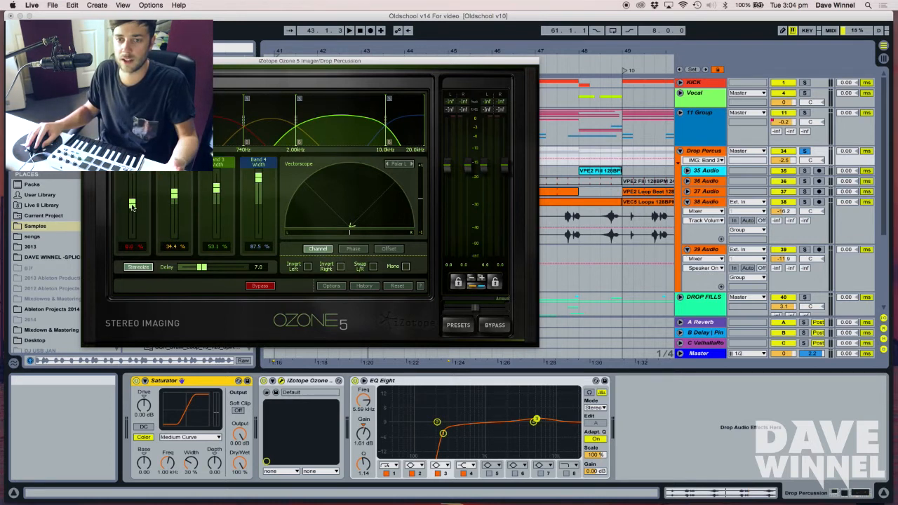
left_click_drag(132, 205, 132, 228)
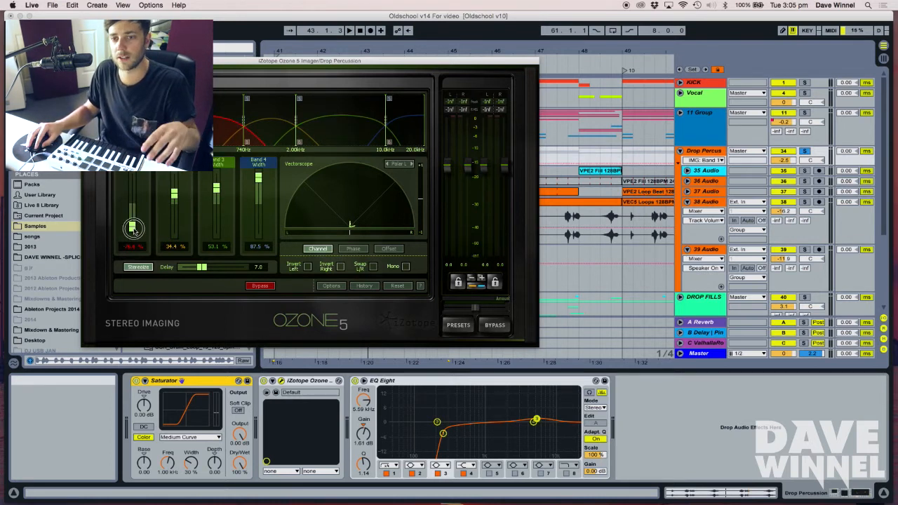
key("space")
left_click(87, 61)
key("space")
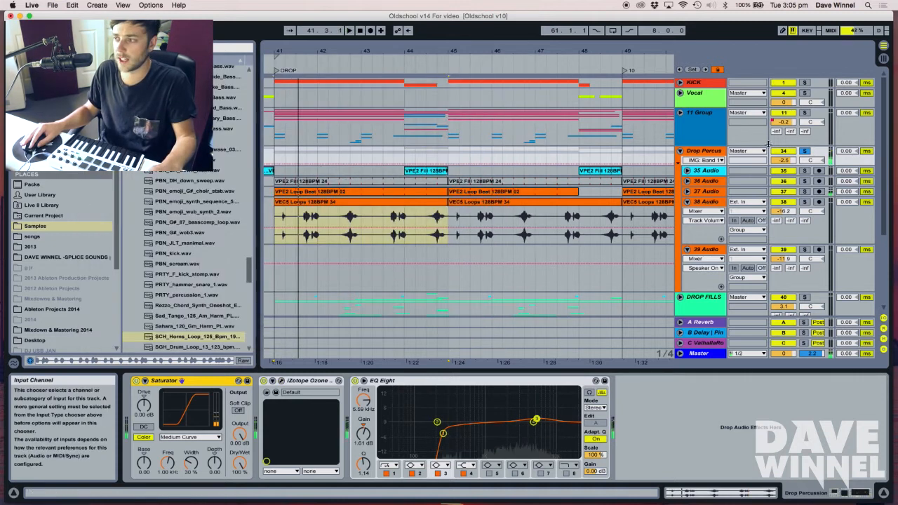
Unfold the Master track with its device chain shown, and fit the whole arrangement in view
left_click(680, 353)
left_click(706, 299)
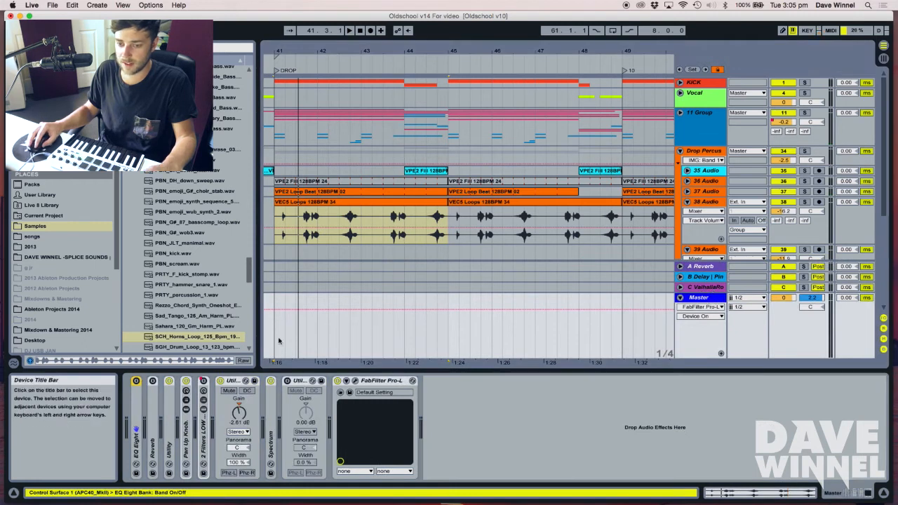
left_click_drag(520, 45, 368, 45)
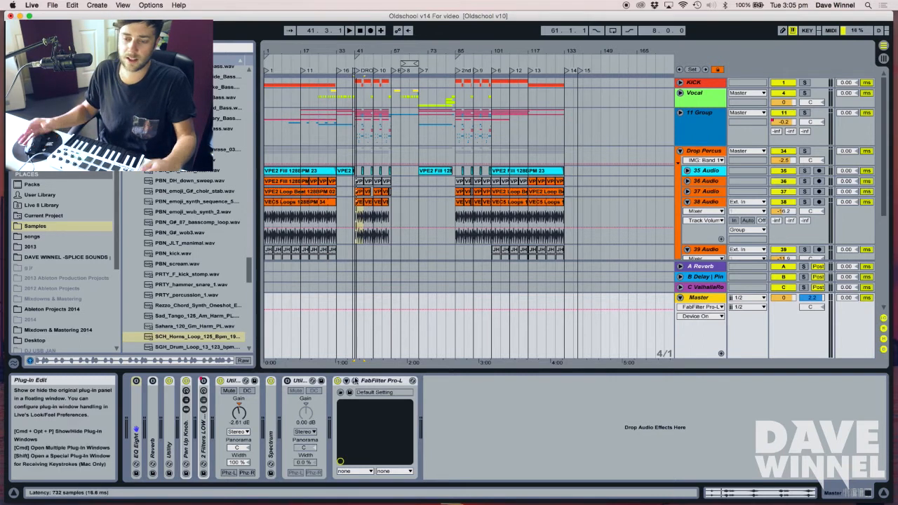
Collapse the Master's Utility and Spectrum devices so FabFilter Pro-L is the only one left expanded
double_click(291, 382)
double_click(269, 401)
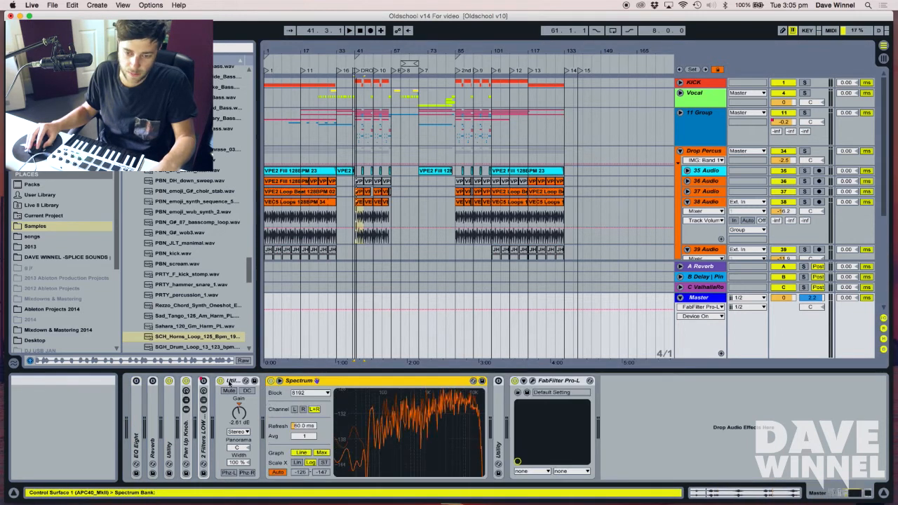
double_click(204, 436)
left_click(188, 453)
double_click(188, 452)
double_click(208, 382)
double_click(237, 382)
left_click(241, 382)
double_click(236, 382)
double_click(239, 381)
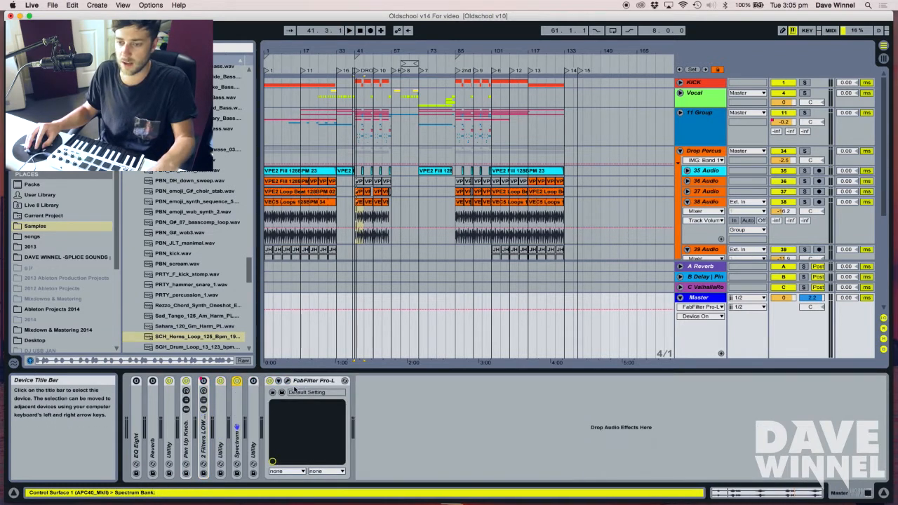
Open FabFilter Pro-L on the Master, play the drop while raising its gain to +5.90 dB, and close the plug-in
left_click(287, 381)
key("space")
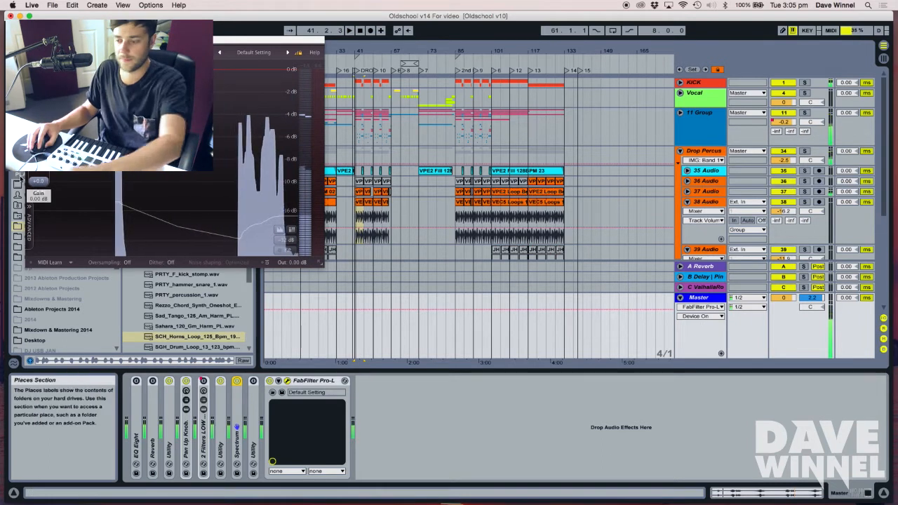
left_click_drag(39, 180, 39, 143)
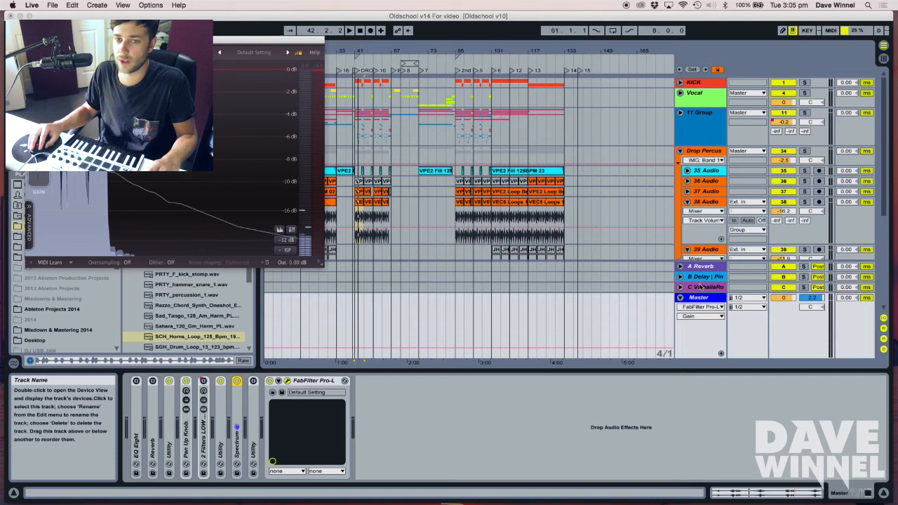
mouse_move(38, 158)
left_click_drag(39, 157, 46, 174)
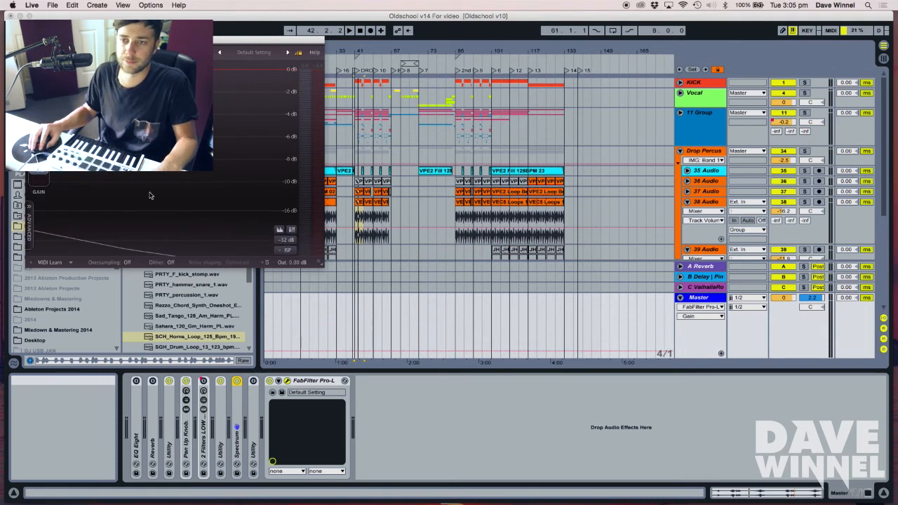
key("space")
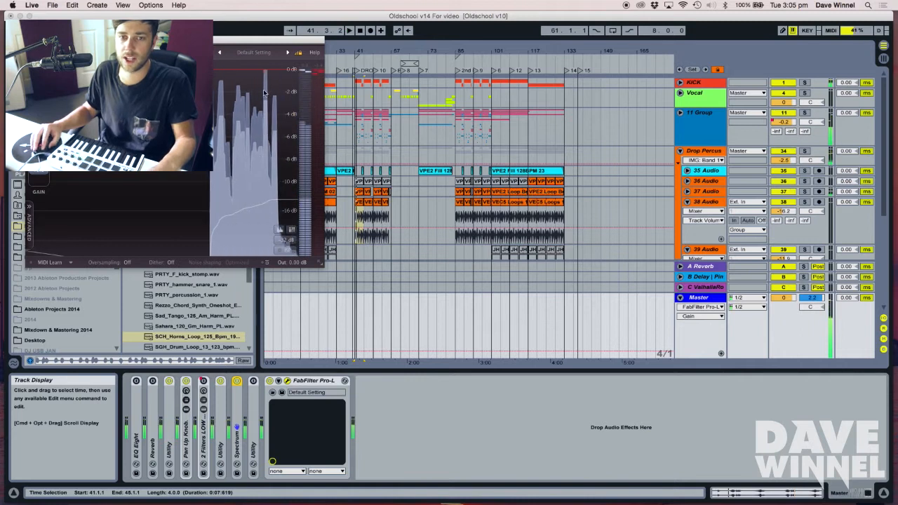
mouse_move(40, 169)
left_mouse_down()
mouse_move(40, 146)
mouse_move(39, 153)
left_mouse_up()
key("space")
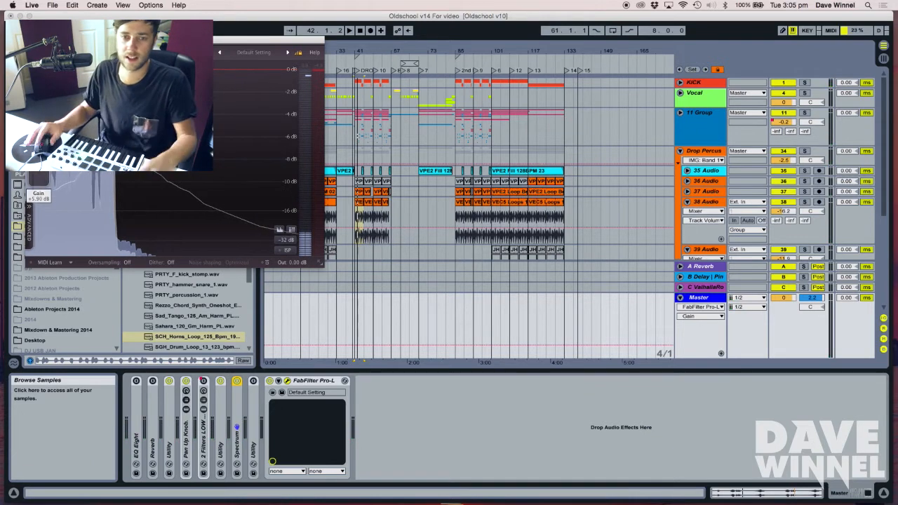
left_click(30, 40)
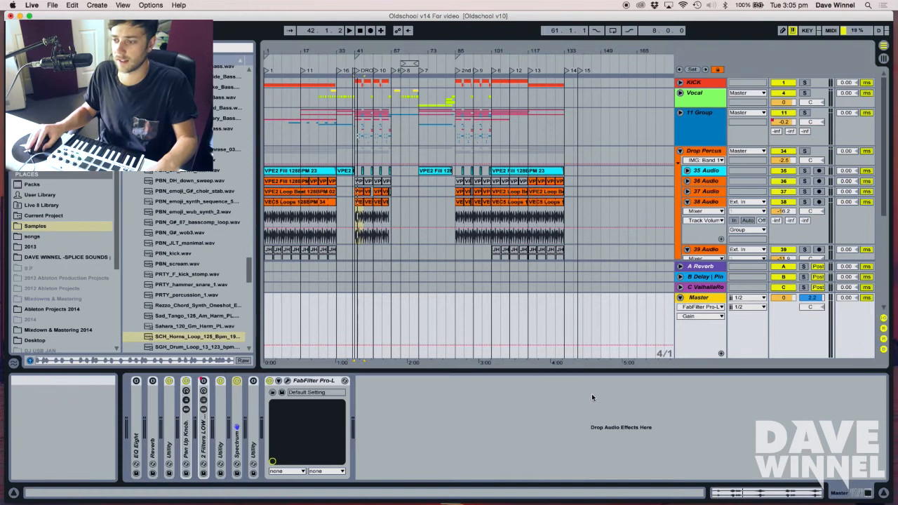
Hide the device view and fold the Drop Percussion group
left_click_drag(597, 371, 598, 483)
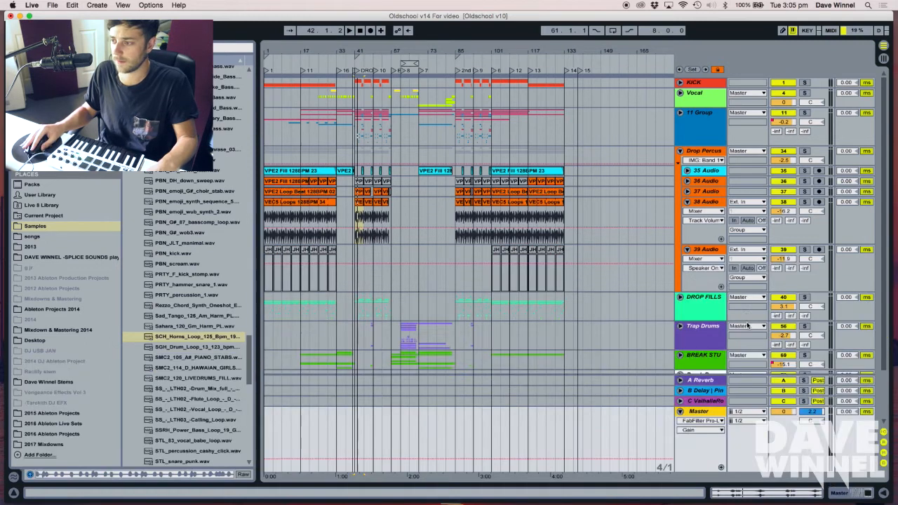
left_click(685, 202)
left_click(680, 152)
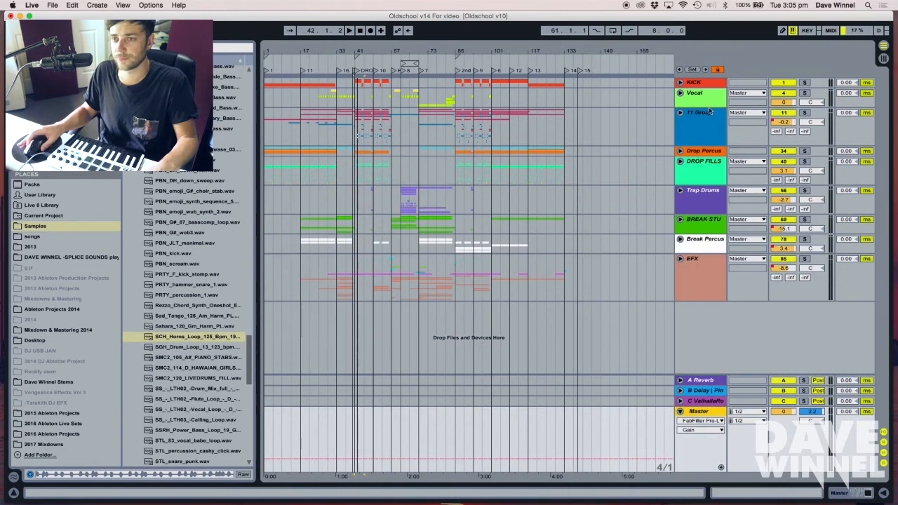
Unfold the Vocal group, solo the 7 Audio track, and play its vocal clips leading up to the drop
left_click(681, 94)
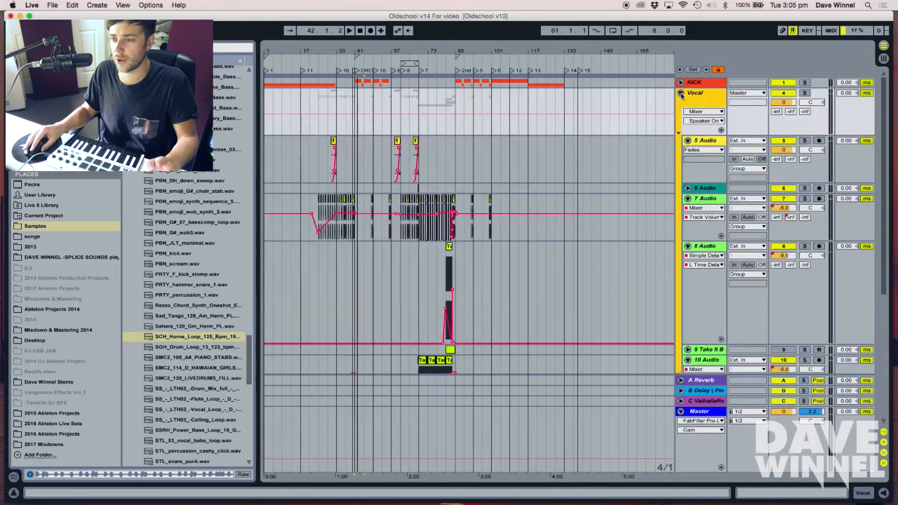
left_click_drag(328, 46, 361, 70)
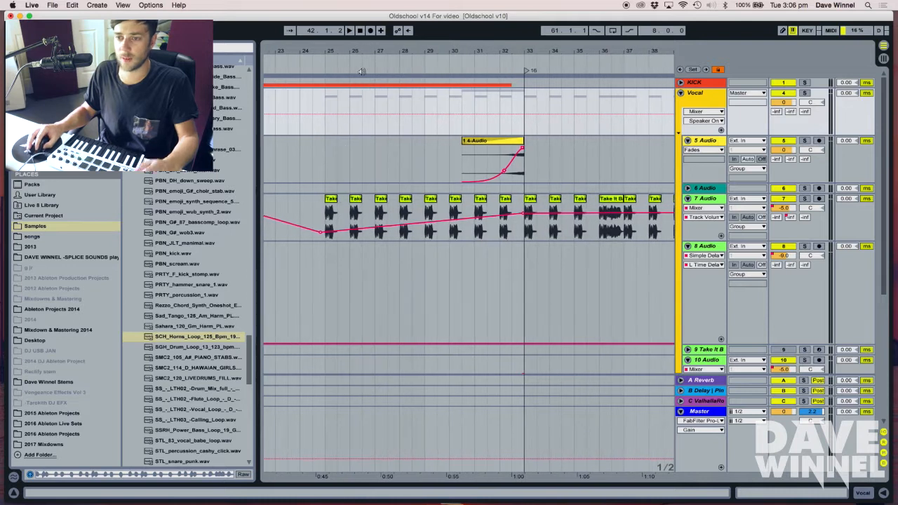
left_click(331, 202)
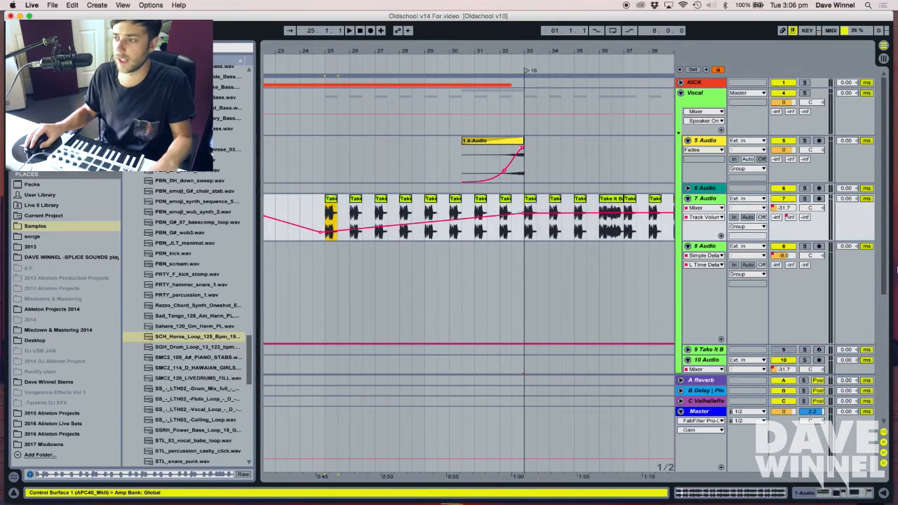
left_click_drag(455, 50, 437, 51)
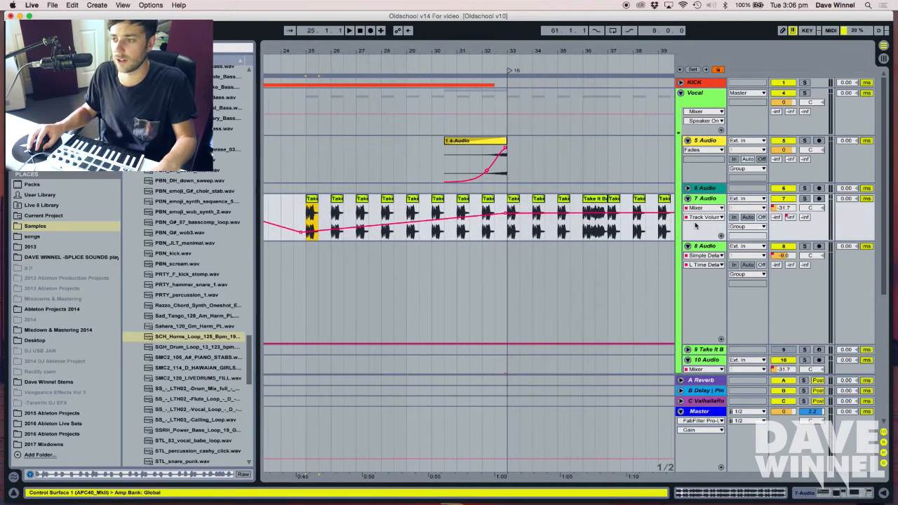
left_click(594, 202)
key("space")
key("minus")
key("minus")
left_click_drag(500, 50, 370, 53)
left_click(805, 199)
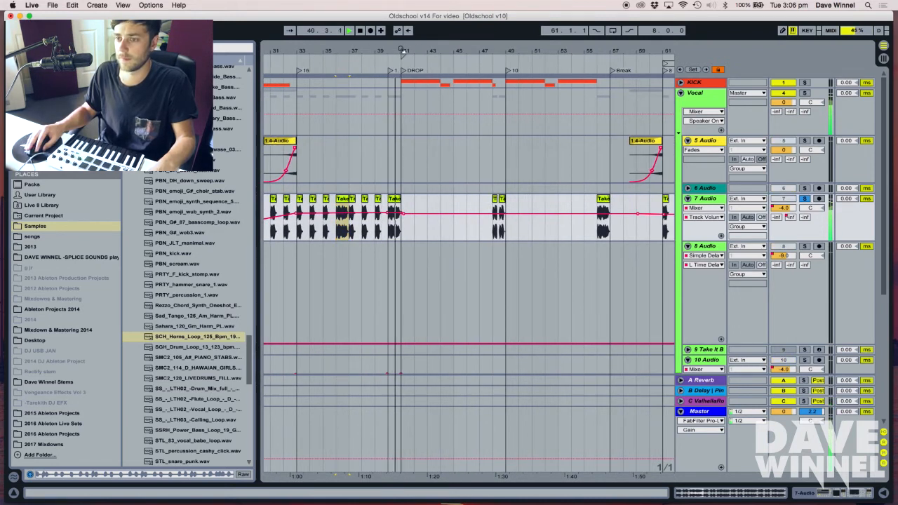
left_click_drag(402, 50, 372, 45)
Show the 7 Audio track's device chain and look through the audio effects and plug-ins in the browser
double_click(707, 200)
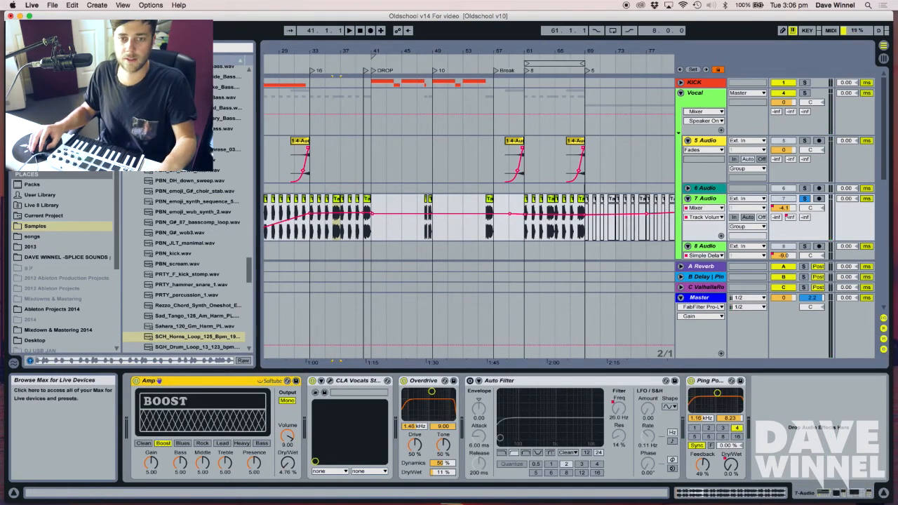
left_click(40, 102)
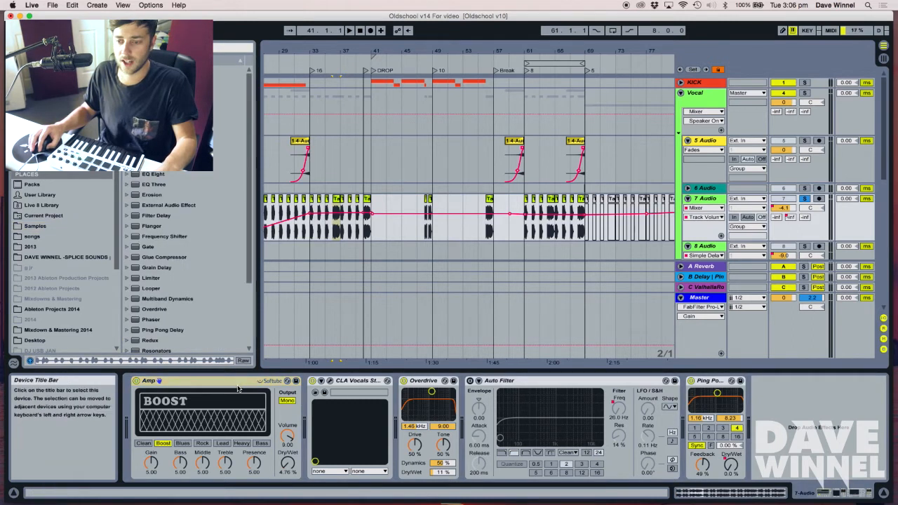
left_click(39, 133)
scroll(189, 219, "down", 5)
scroll(188, 218, "down", 4)
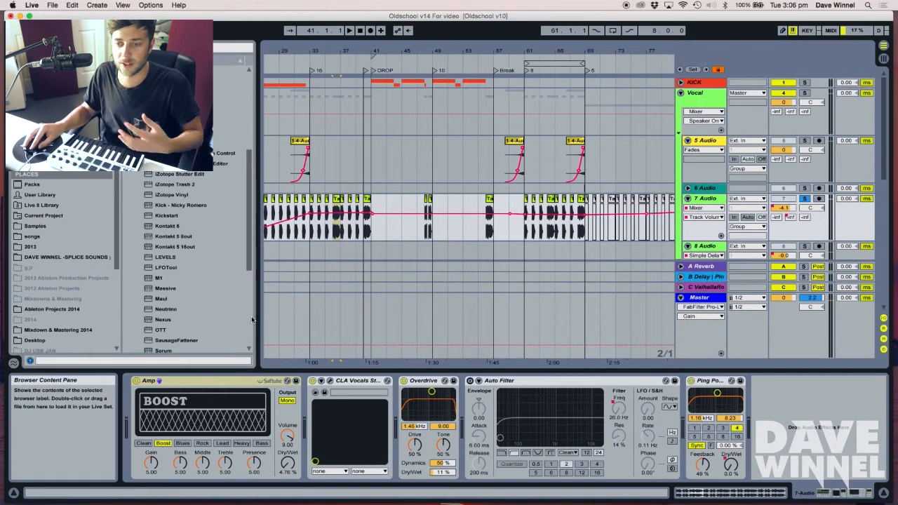
left_click_drag(252, 320, 237, 323)
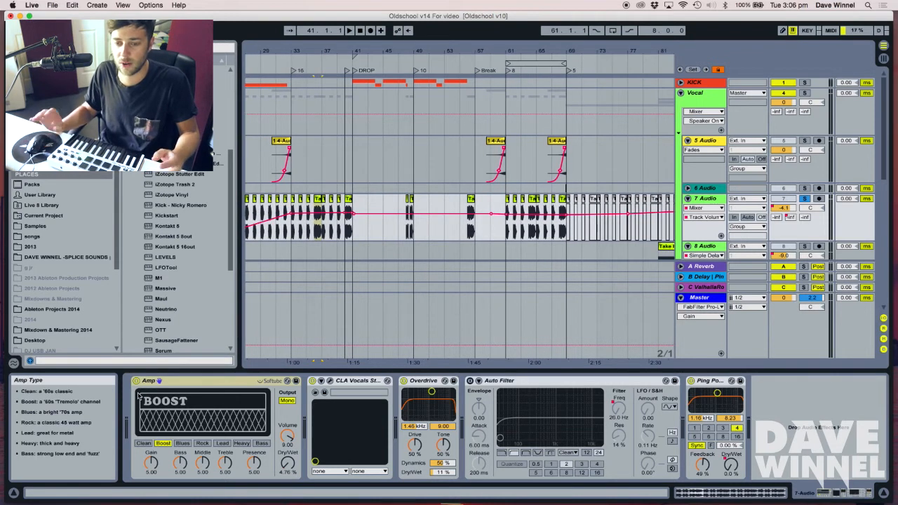
Play the soloed vocal while switching its Amp device off and back on to compare the sound
left_click(158, 381)
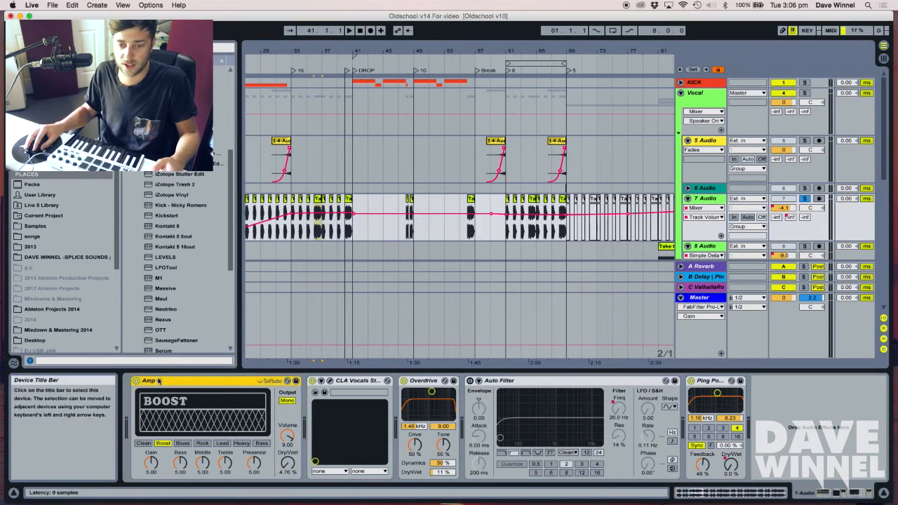
key("space")
left_click(137, 381)
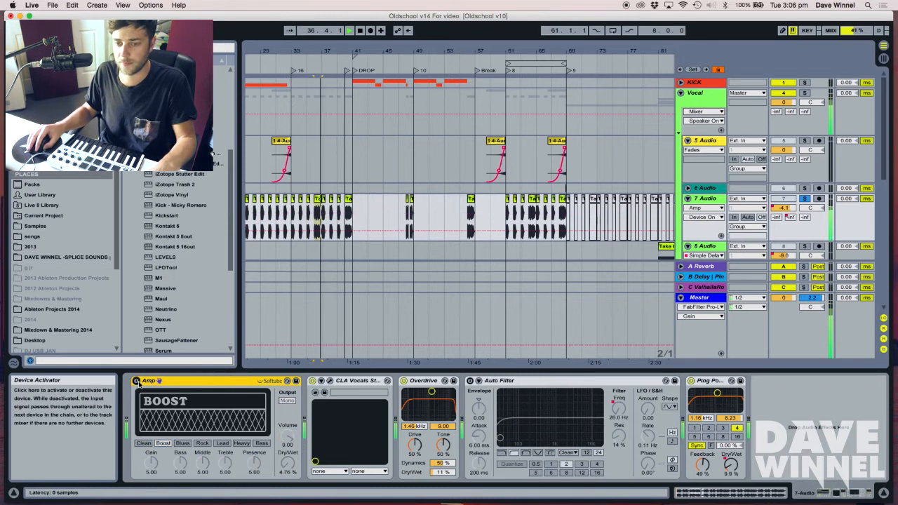
Open the CLA Vocals Stereo plug-in on 7 Audio, examine its fader settings, and close it
left_click(330, 382)
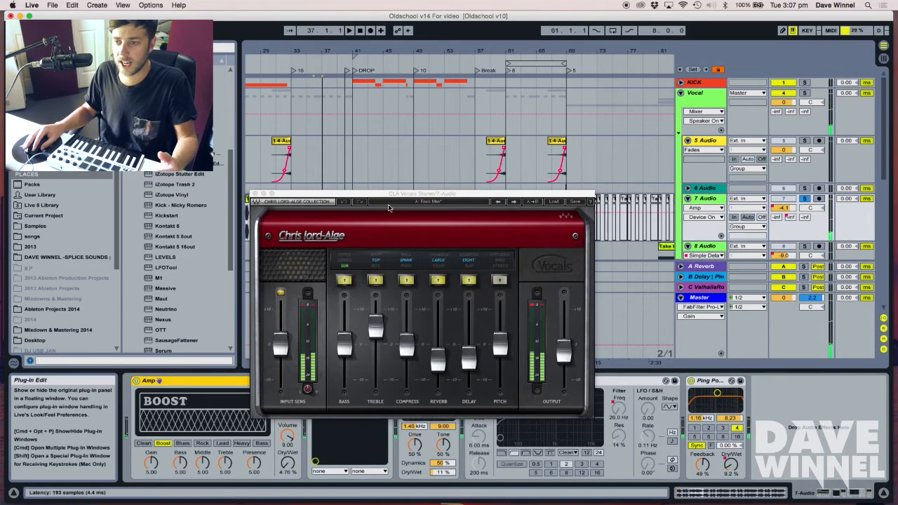
left_click_drag(390, 208, 195, 185)
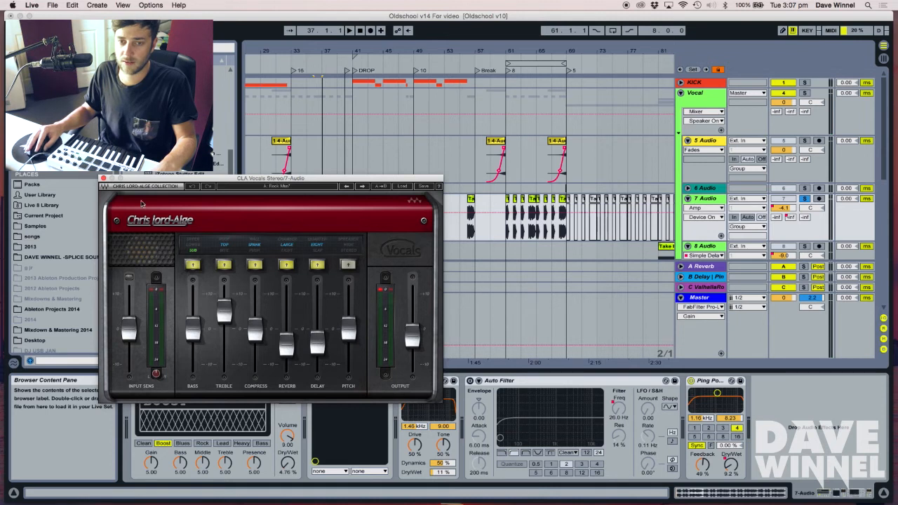
left_click(103, 180)
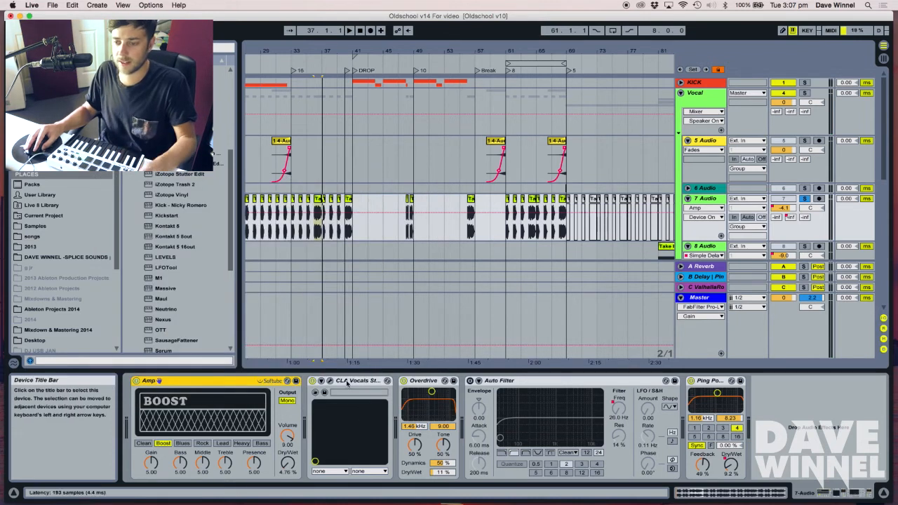
left_click(346, 405)
Select the vocal's Overdrive device and display the Ping Pong Delay's Dry/Wet automation on the 7 Audio track
left_click(428, 382)
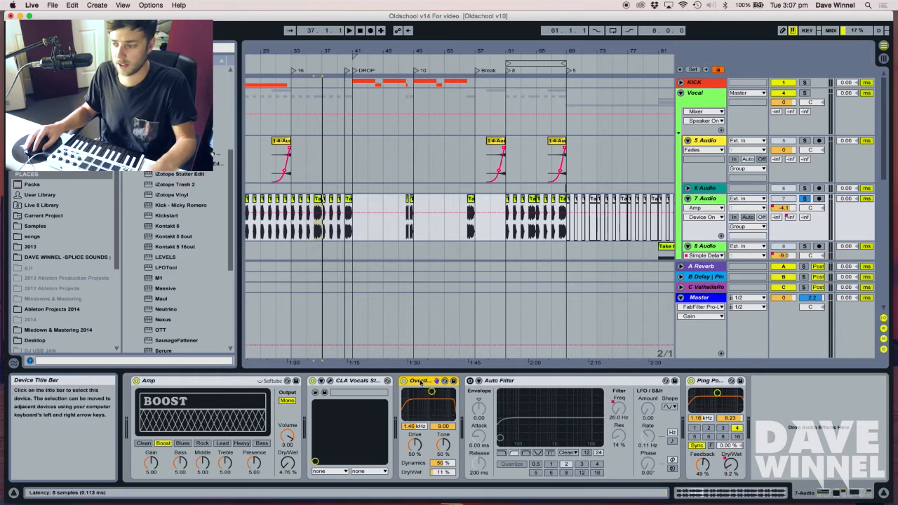
left_click(727, 475)
left_click(732, 465)
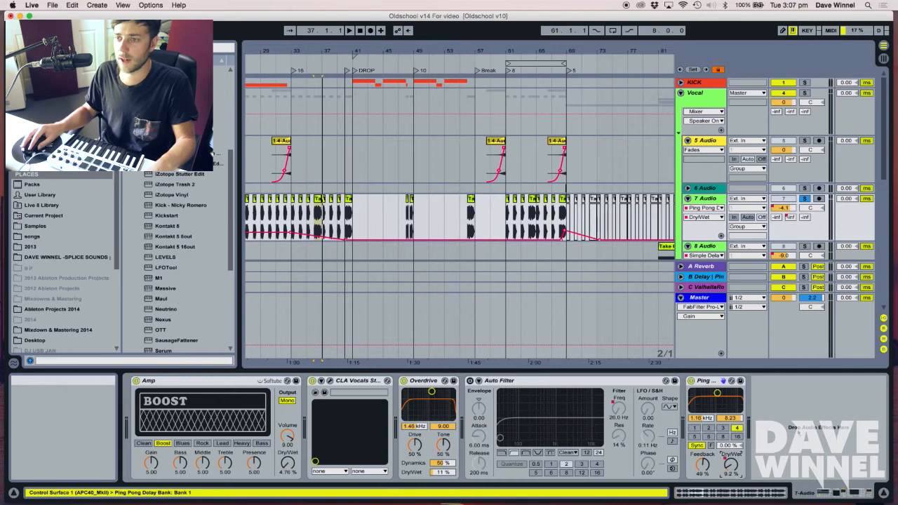
Solo the 5 Audio track in place of 7 Audio and play its 1 4-Audio clip leading into bar 61
left_click_drag(379, 57, 379, 50)
left_click(702, 138)
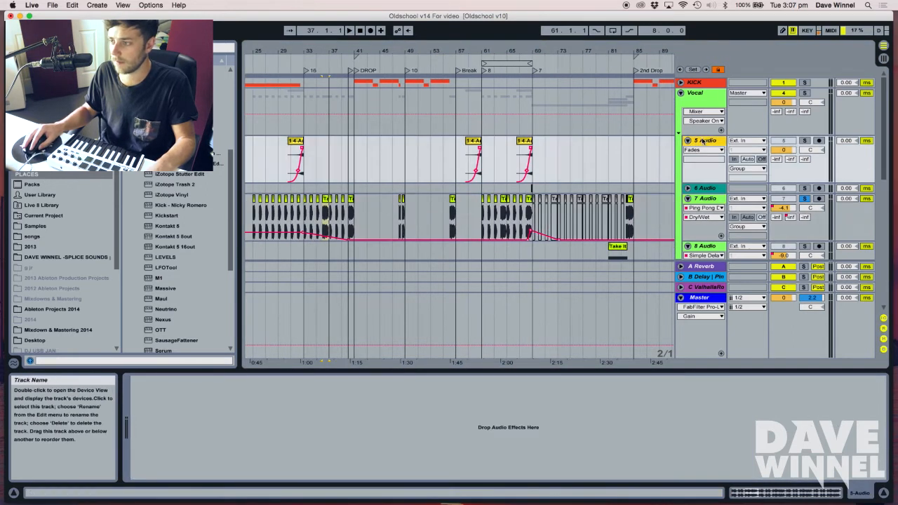
left_click(704, 95)
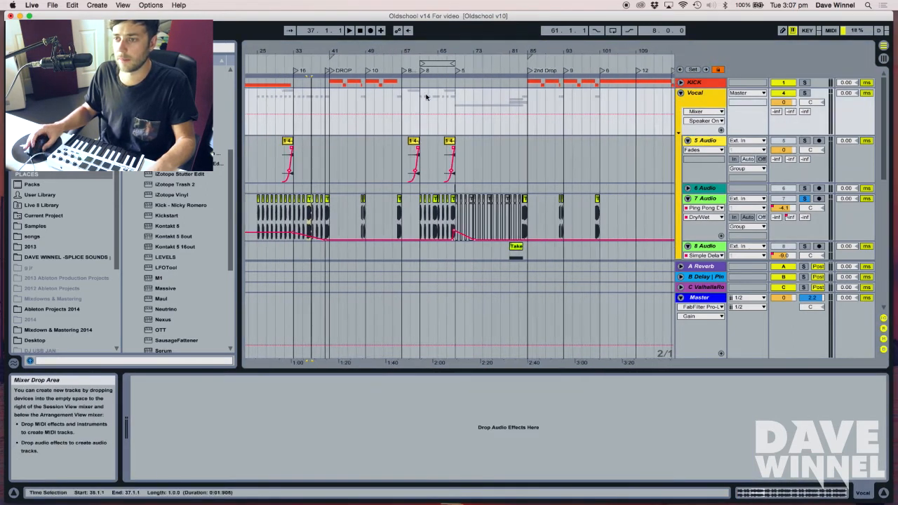
mouse_move(417, 51)
left_mouse_down()
mouse_move(417, 70)
mouse_move(414, 35)
left_mouse_up()
left_click(379, 64)
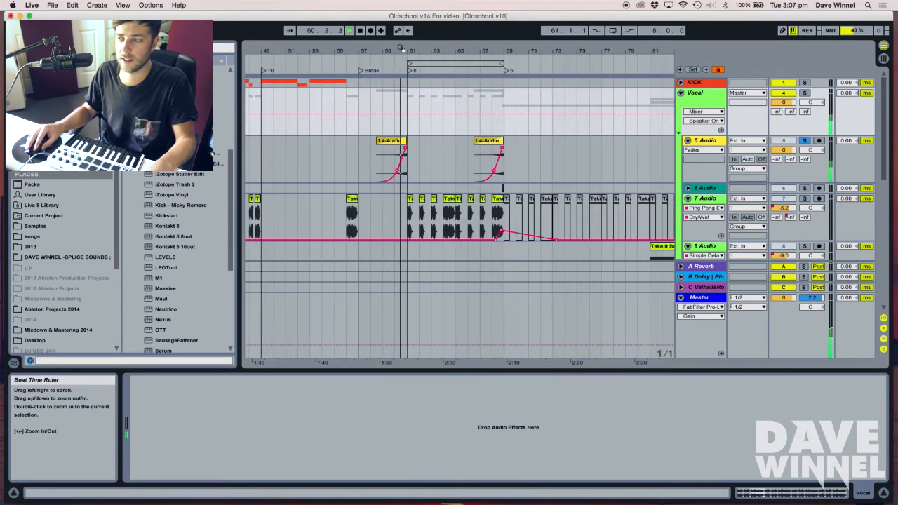
key("space")
left_click(804, 200)
left_click(805, 141)
Select the 1 4-Audio clip leading into bar 61 on the 5 Audio track and view its sample
left_click_drag(533, 51, 490, 51)
left_click_drag(364, 47, 444, 85)
left_click(320, 161)
scroll(437, 106, "down", 3)
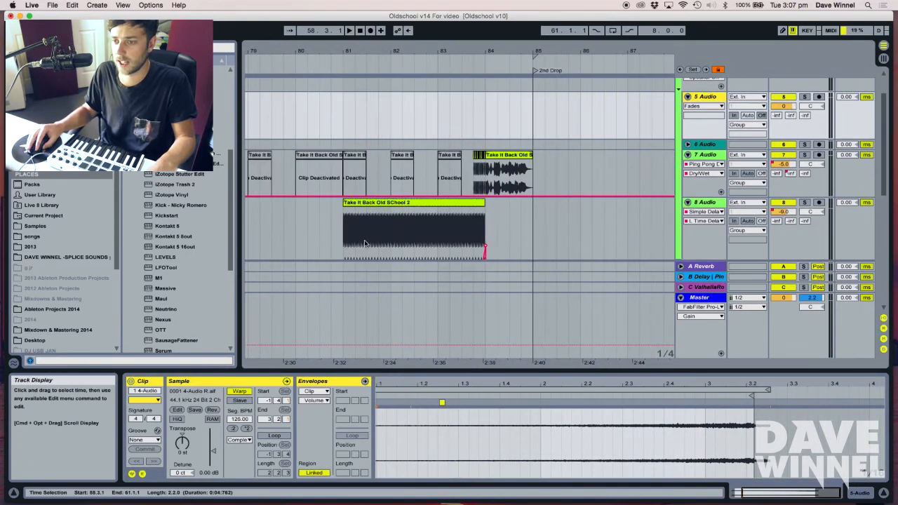
Solo the 8 Audio track in place of 5 Audio and play its Take It Back Old SChool 2 clip from bar 81
left_click(353, 239)
scroll(352, 239, "down", 3)
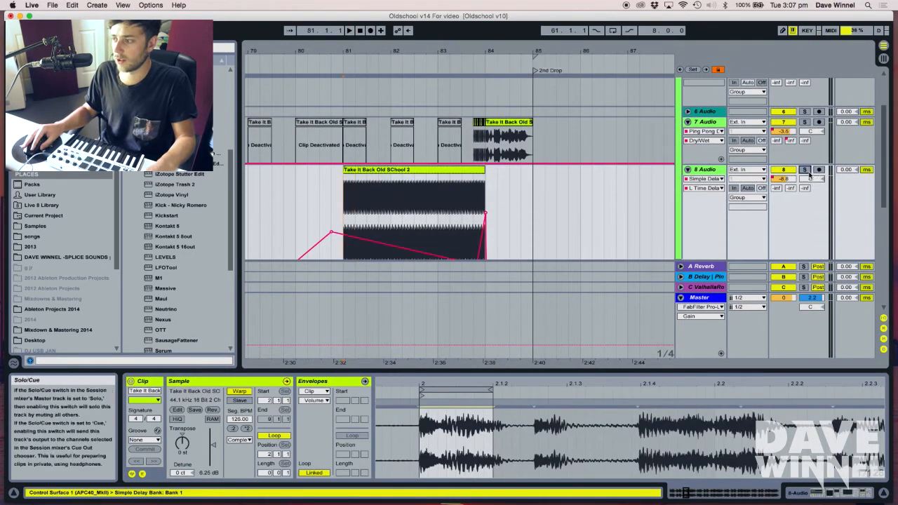
left_click(698, 165)
key("space")
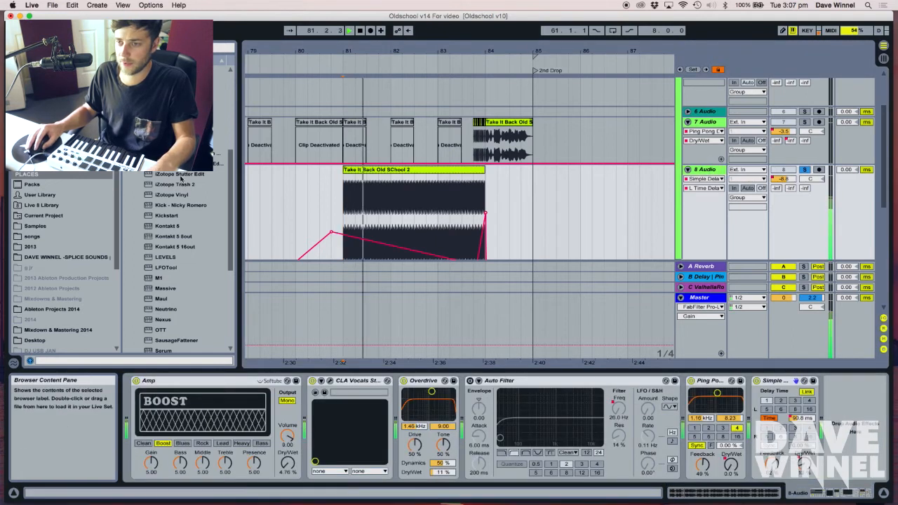
left_click_drag(400, 49, 384, 50)
key("space")
Display the Simple Delay's Dry/Wet automation on 8 Audio and check the device's Repitch, Fade and Jump delay modes
left_click(806, 464)
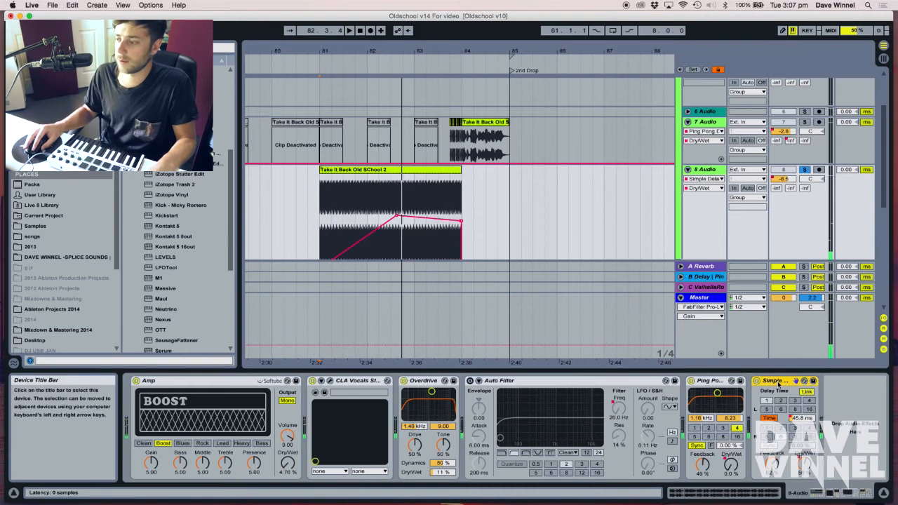
right_click(778, 380)
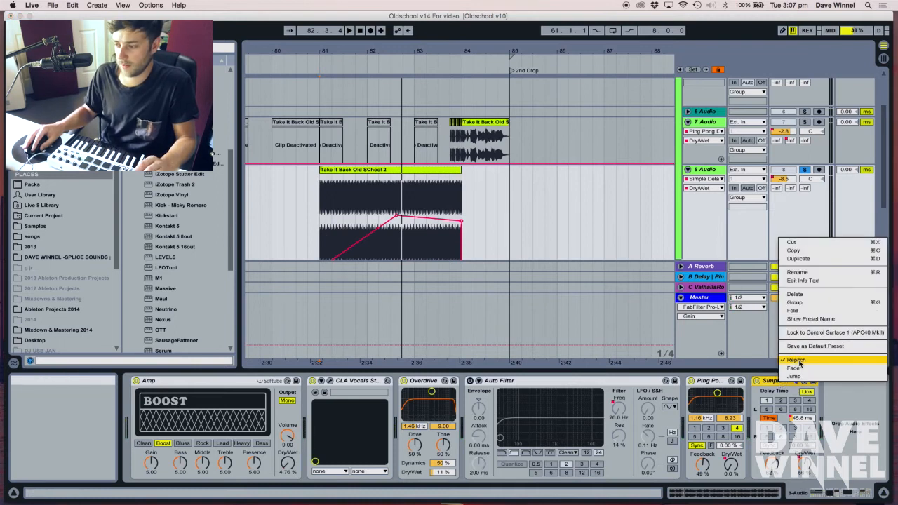
left_click(771, 386)
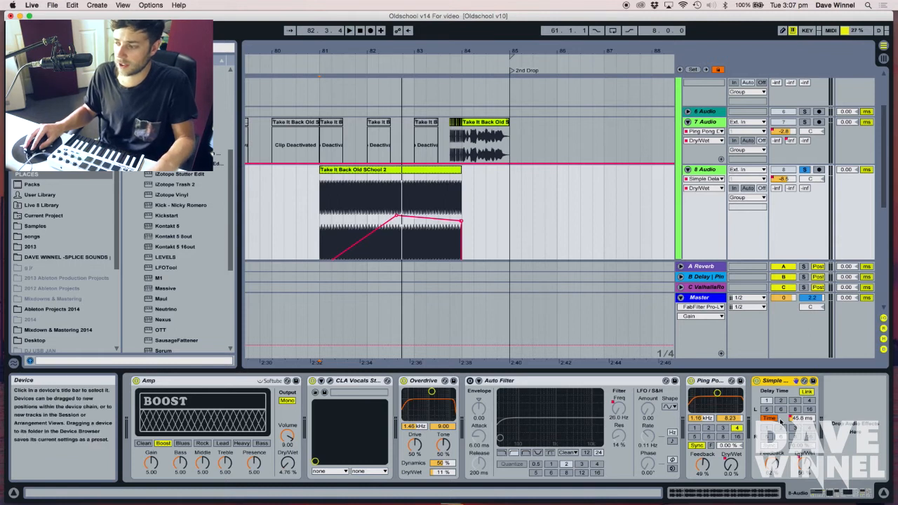
Play the Take It Back Old SChool 2 clip while raising the Simple Delay's delay time to about 249 ms, and re-enable the overridden automation
left_click(344, 196)
key("space")
left_click_drag(802, 418, 802, 380)
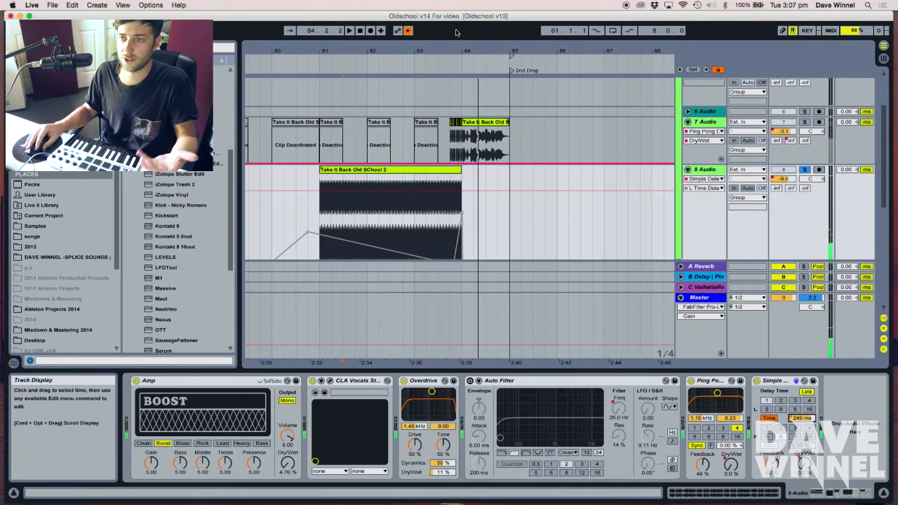
left_click(408, 31)
Look over the remaining vocal tracks, and fold the 5 Audio track, the Vocal group and the Master track to show the full arrangement
left_click_drag(411, 53, 530, 77)
scroll(612, 245, "down", 10)
scroll(604, 228, "up", 5)
left_click_drag(513, 48, 511, 20)
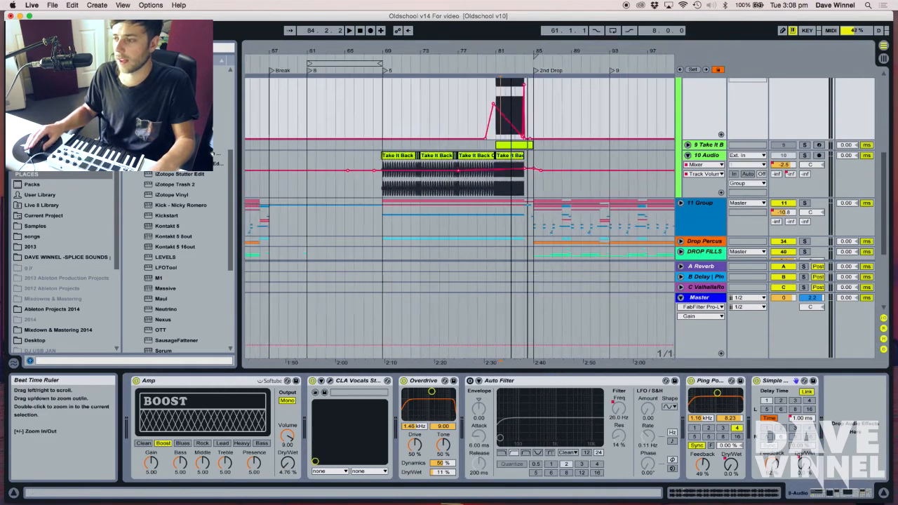
scroll(691, 174, "up", 10)
left_click(688, 133)
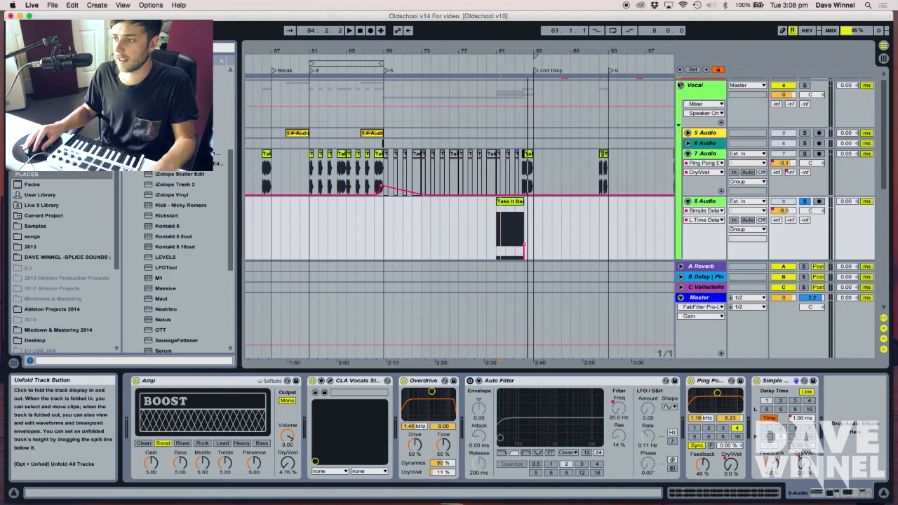
left_click(680, 85)
left_click_drag(410, 51, 411, 21)
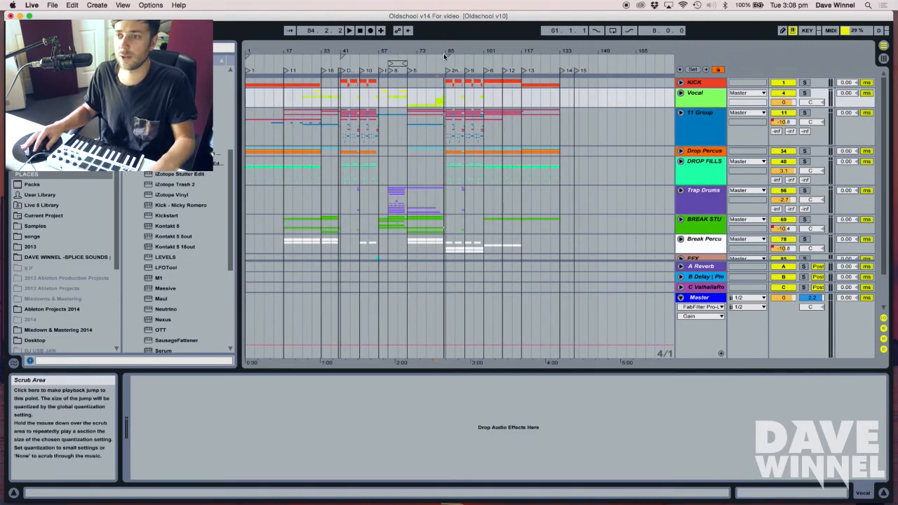
left_click(680, 298)
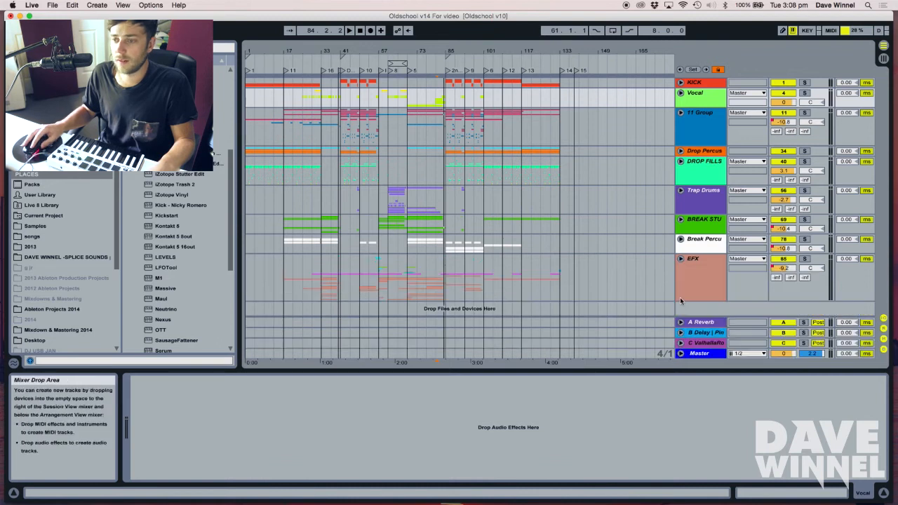
Select the EFX, 11 Group and Vocal group tracks in turn and examine their device chains
left_click(700, 261)
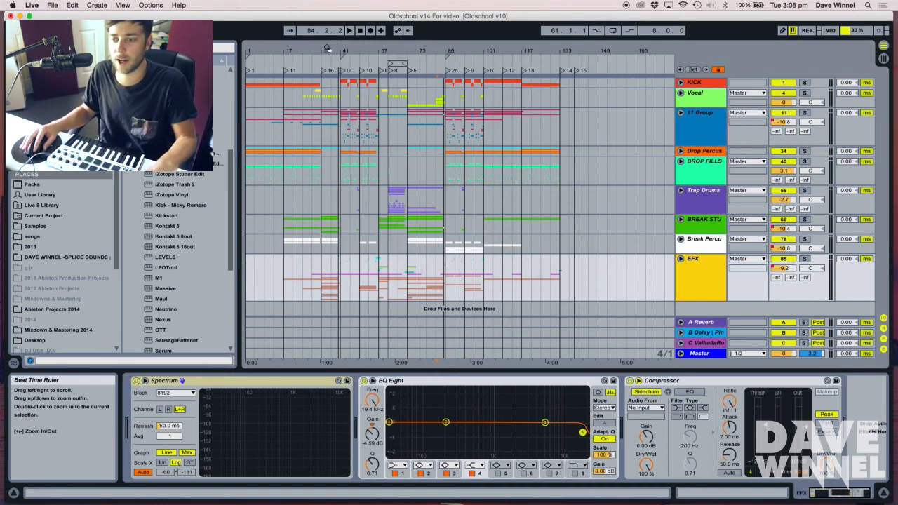
left_click(704, 114)
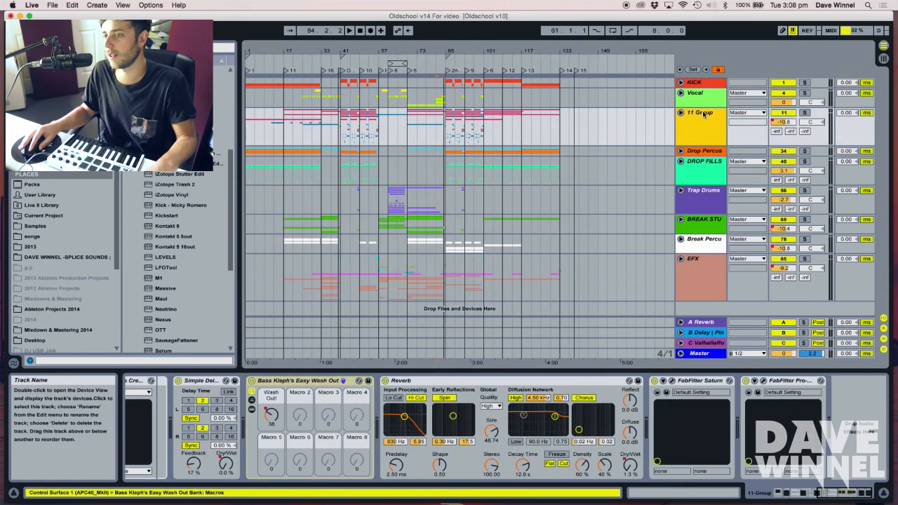
left_click(694, 95)
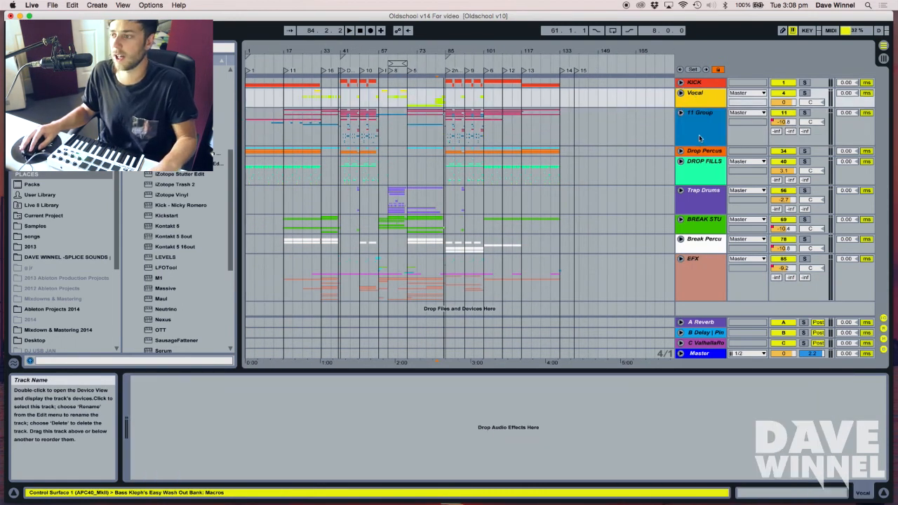